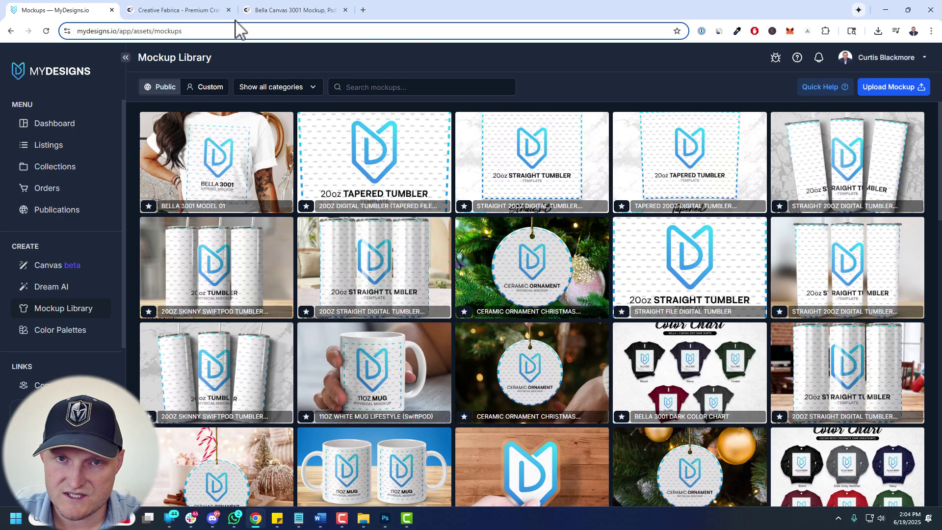
- Switch to the Creative Fabrica tab and examine the T-shirt mockups in the "3001 psd mockup" search results
click(150, 9)
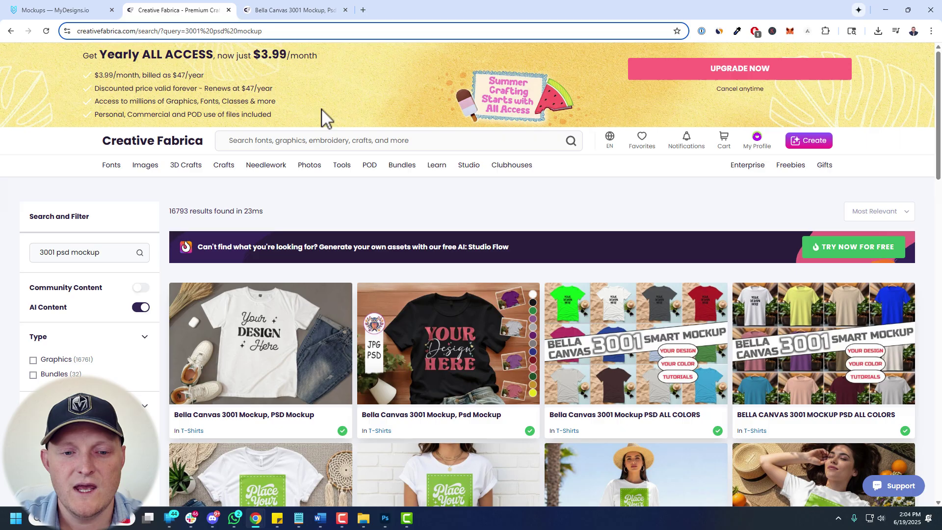
click(281, 141)
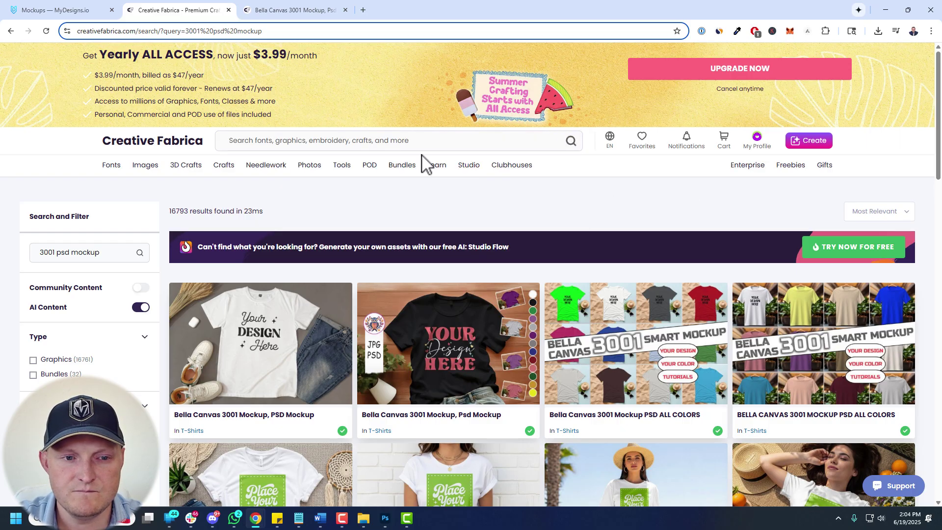
click(322, 144)
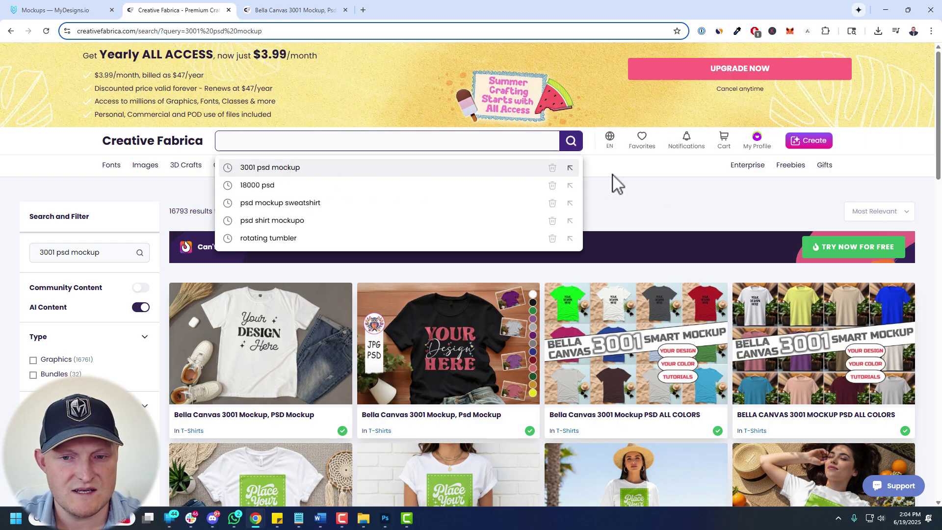
click(260, 147)
click(552, 244)
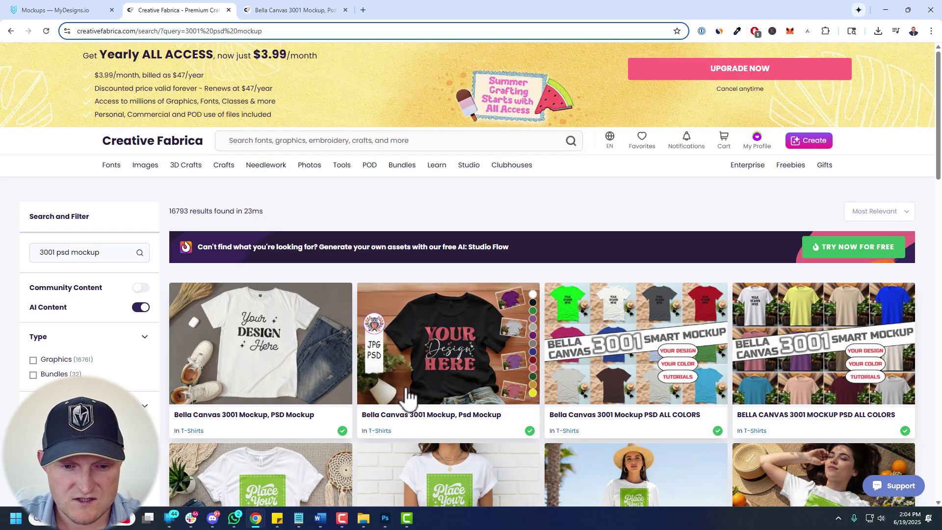
scroll(444, 328, down, 20)
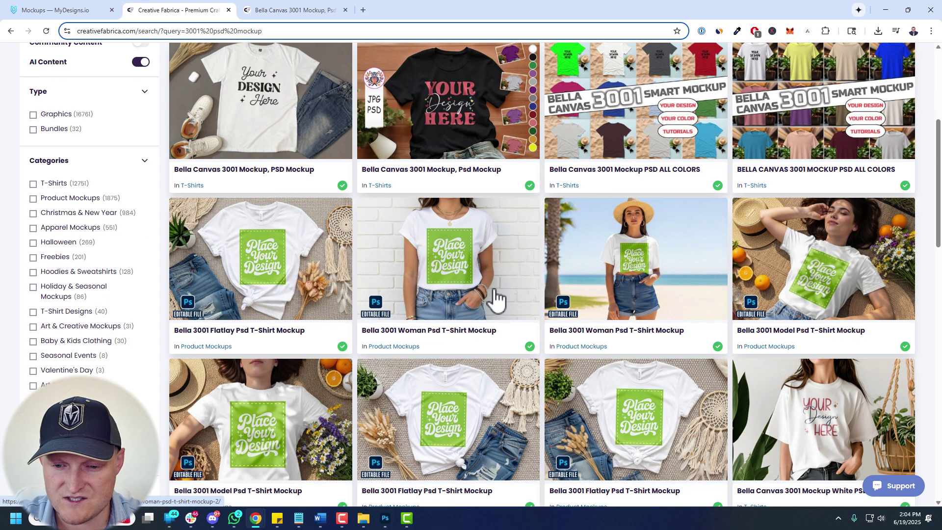
scroll(492, 294, down, 10)
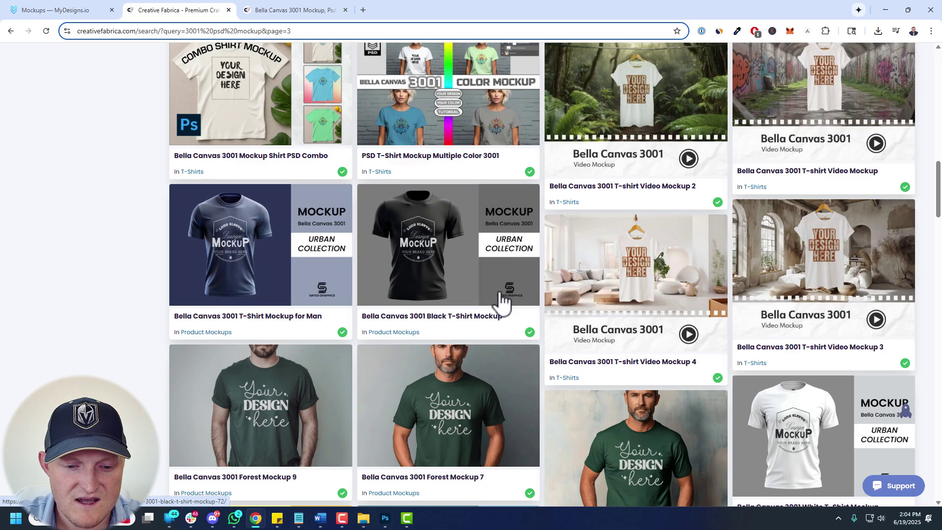
scroll(502, 314, down, 8)
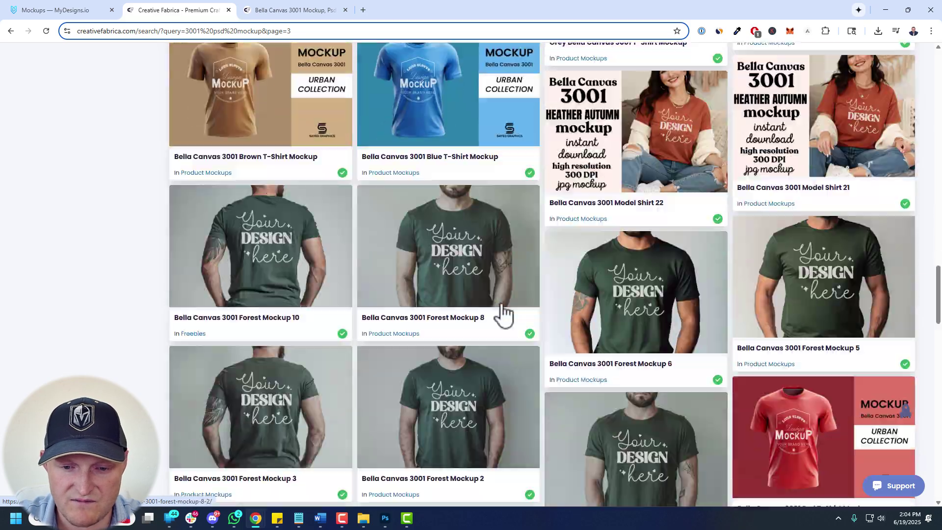
scroll(501, 309, up, 4)
scroll(495, 307, up, 20)
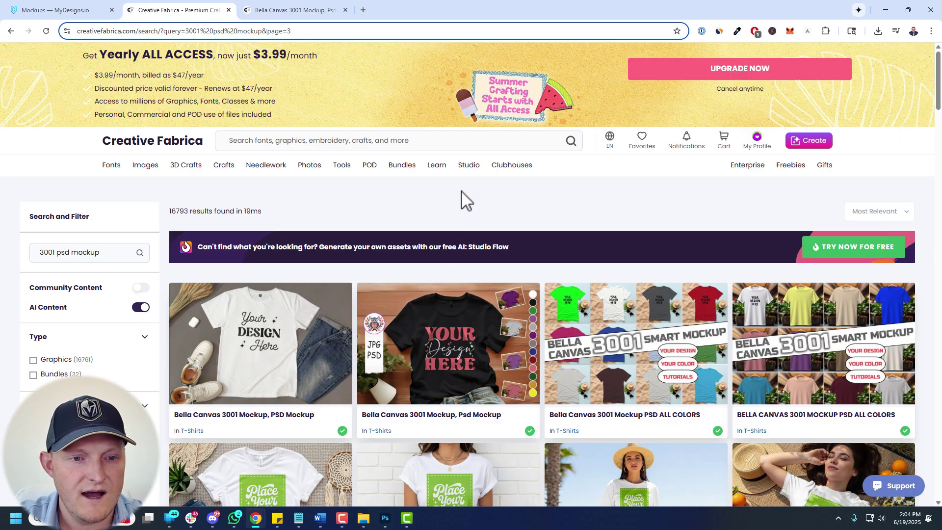
- Open the PSD file from the Bella-canvas-3001-mockup-psd-75248424 folder in Downloads in Photoshop
click(363, 518)
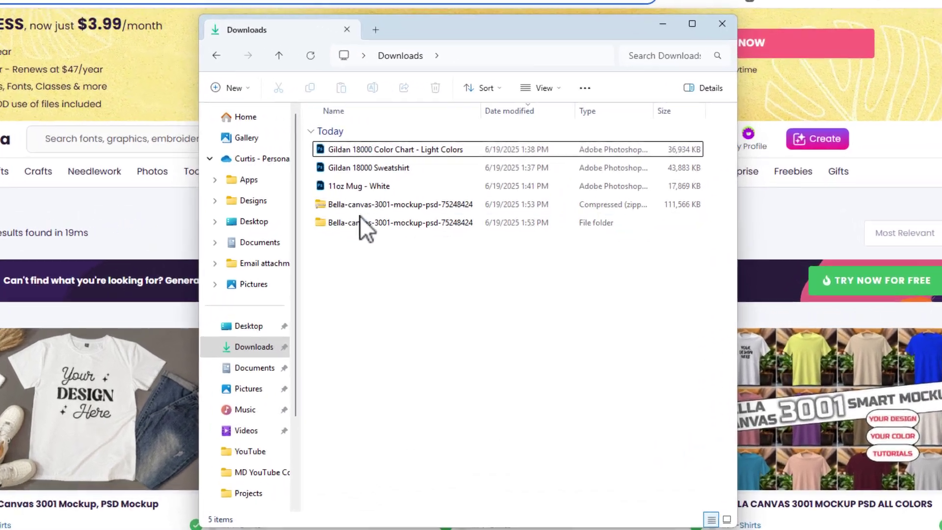
click(361, 220)
shift+click(377, 207)
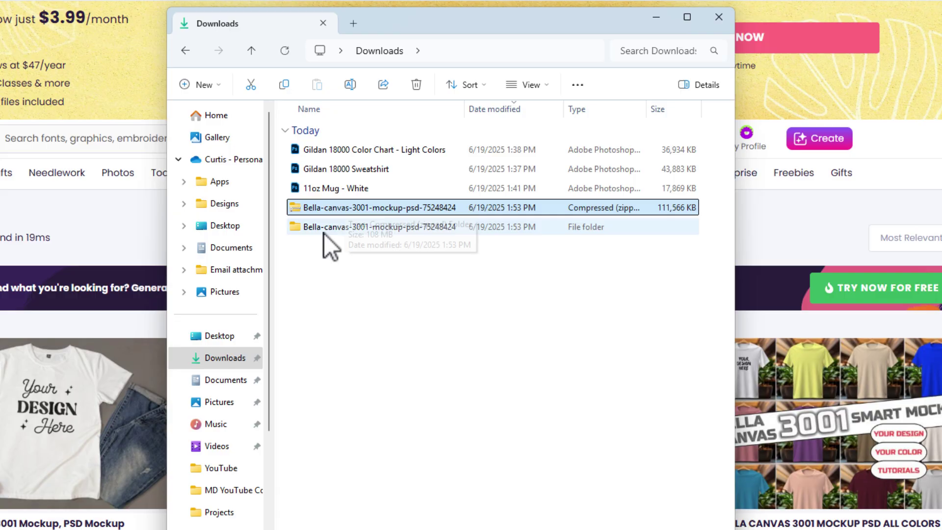
key(Delete)
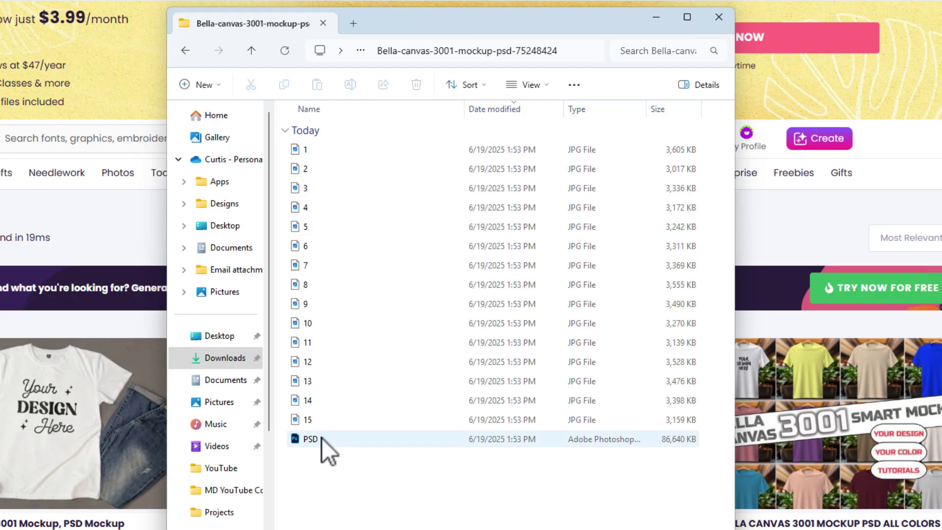
double_click(323, 437)
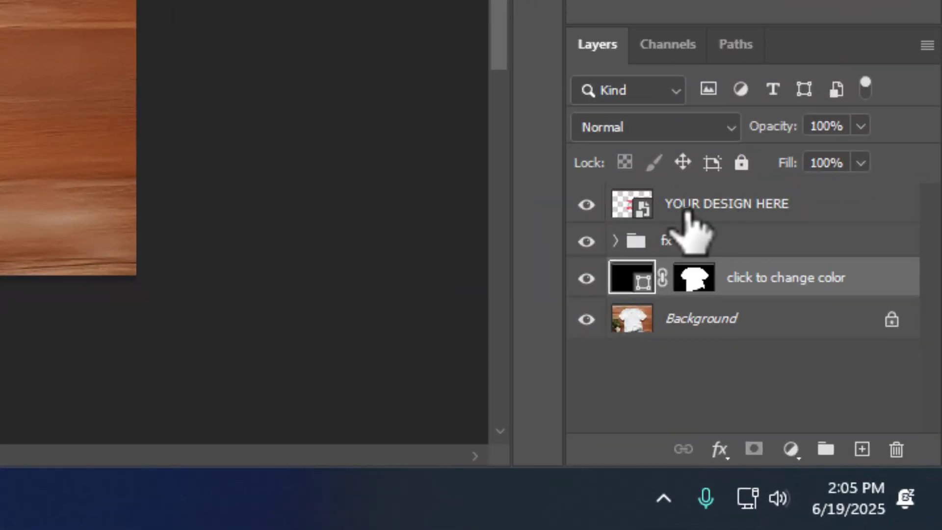
- Examine the YOUR DESIGN HERE smart object layer and the fill colour of the "click to change color" layer, leaving the colour uncommitted
click(854, 383)
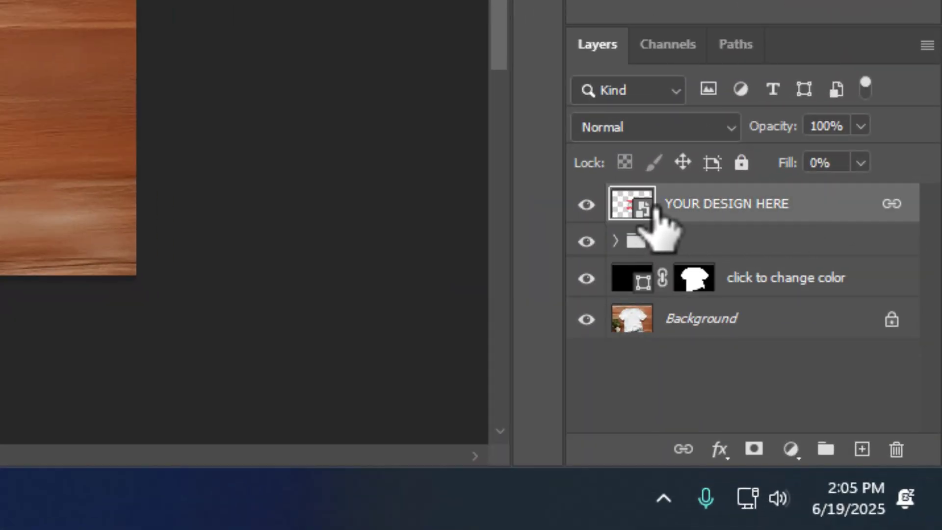
click(628, 276)
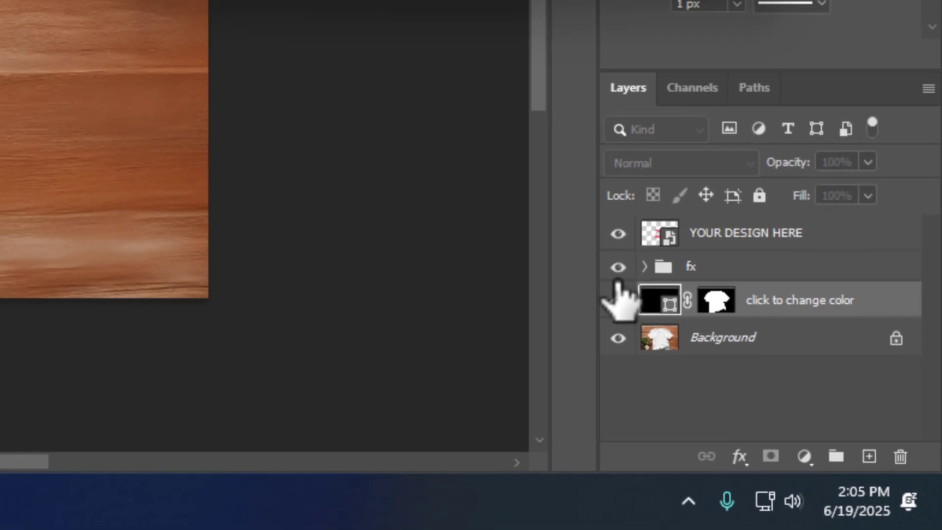
double_click(660, 300)
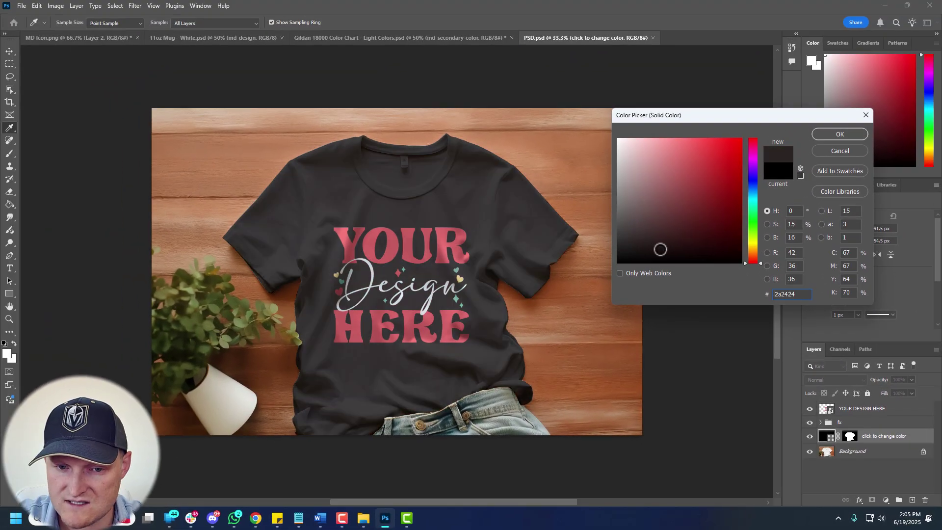
click(837, 151)
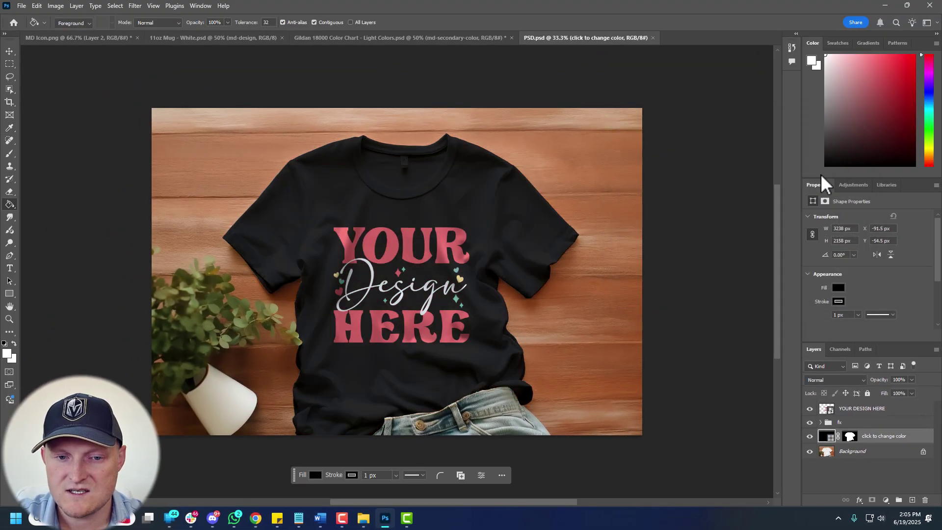
- Switch back to the MyDesigns Mockup Library and upload the PSD file from the Bella-canvas-3001-mockup-psd-75248424 folder as a mockup
click(886, 4)
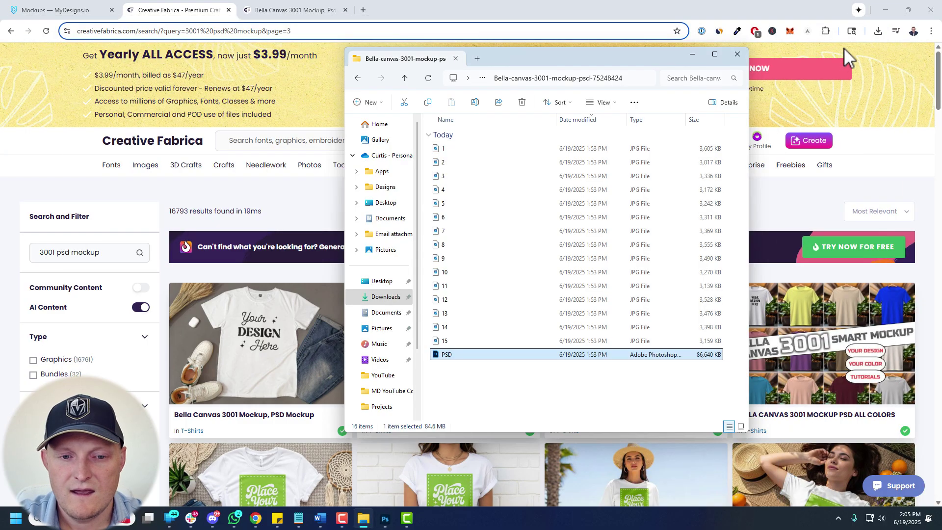
click(692, 50)
click(66, 10)
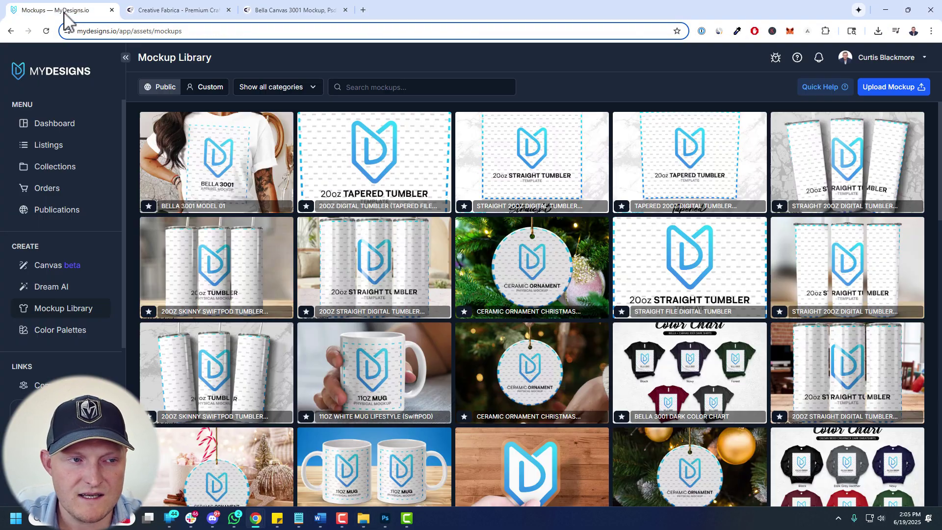
click(891, 86)
click(547, 181)
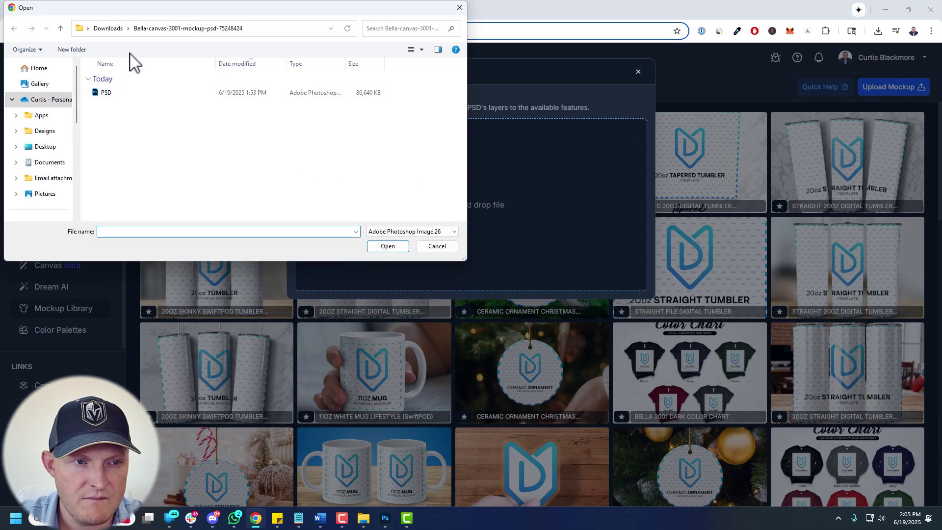
click(120, 29)
double_click(147, 134)
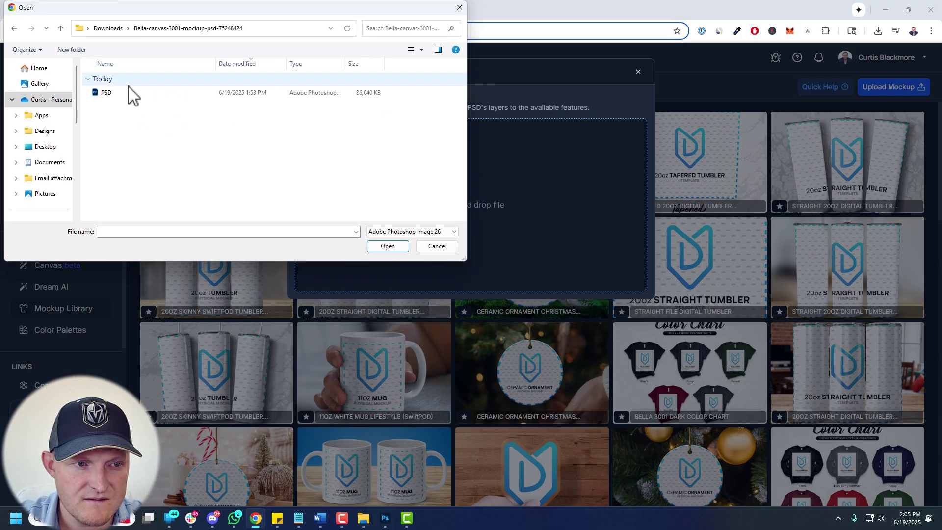
double_click(135, 93)
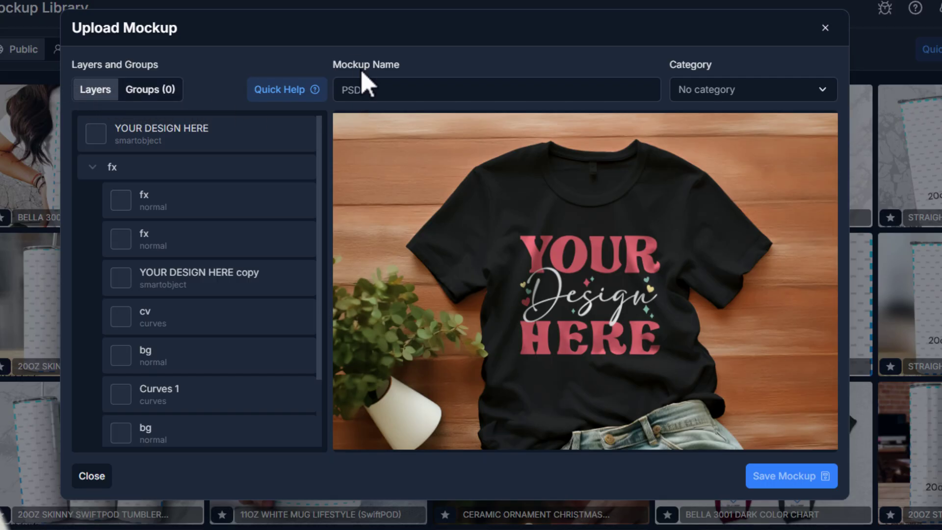
- Set the mockup's category to Clothing and assign the YOUR DESIGN HERE smart object as an image layer
click(720, 93)
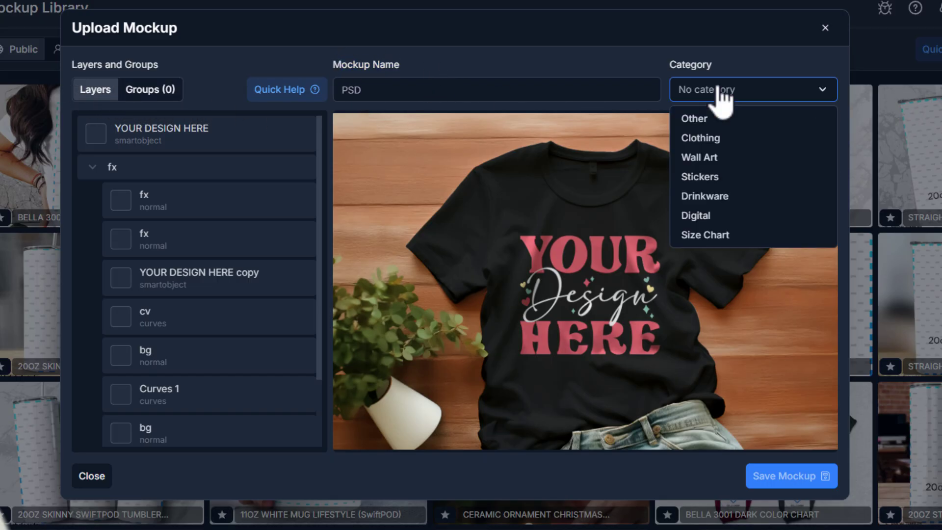
click(709, 136)
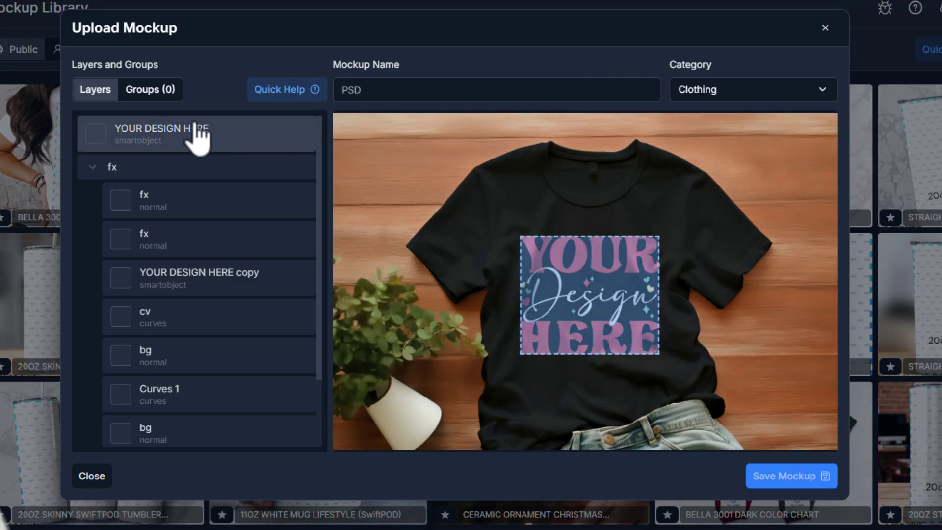
scroll(211, 159, down, 3)
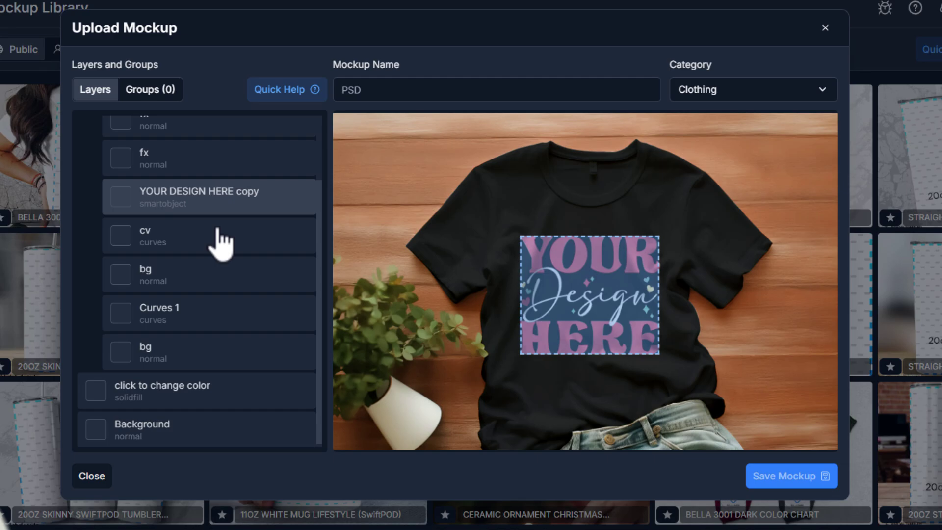
scroll(206, 358, up, 2)
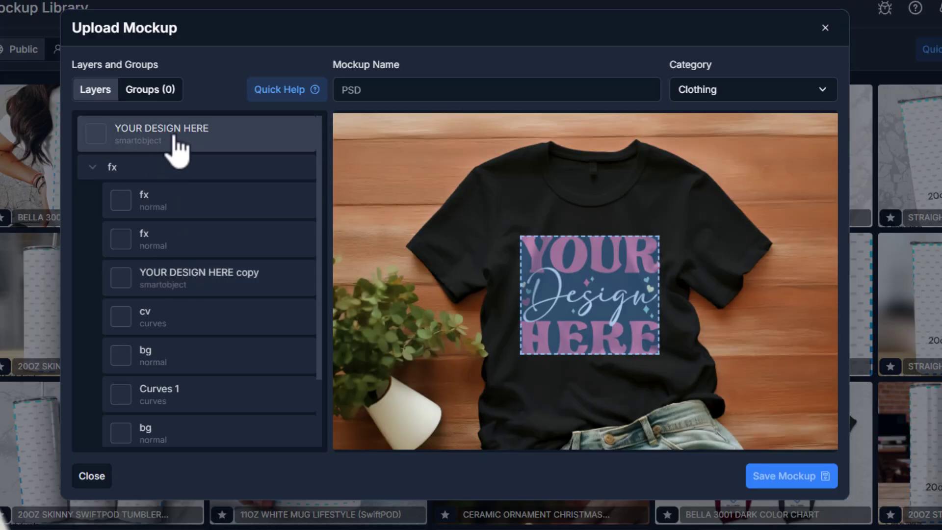
click(149, 139)
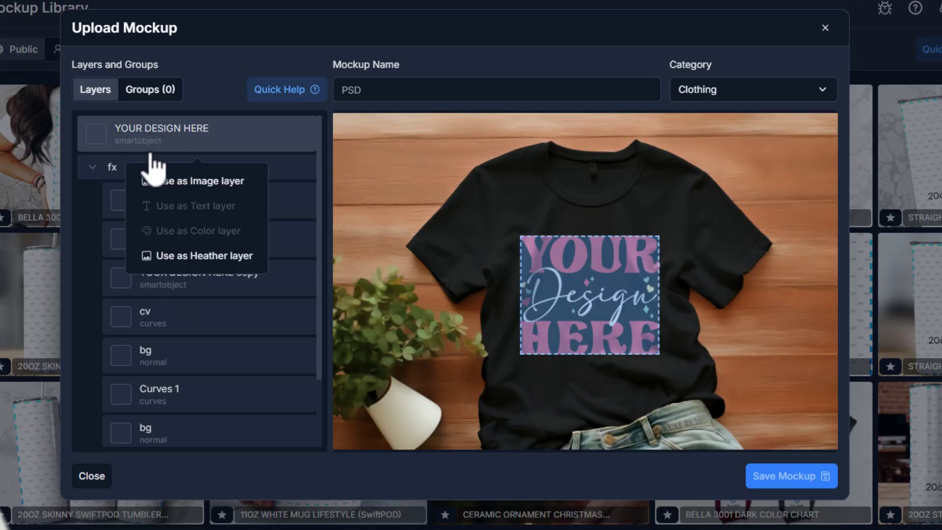
click(210, 183)
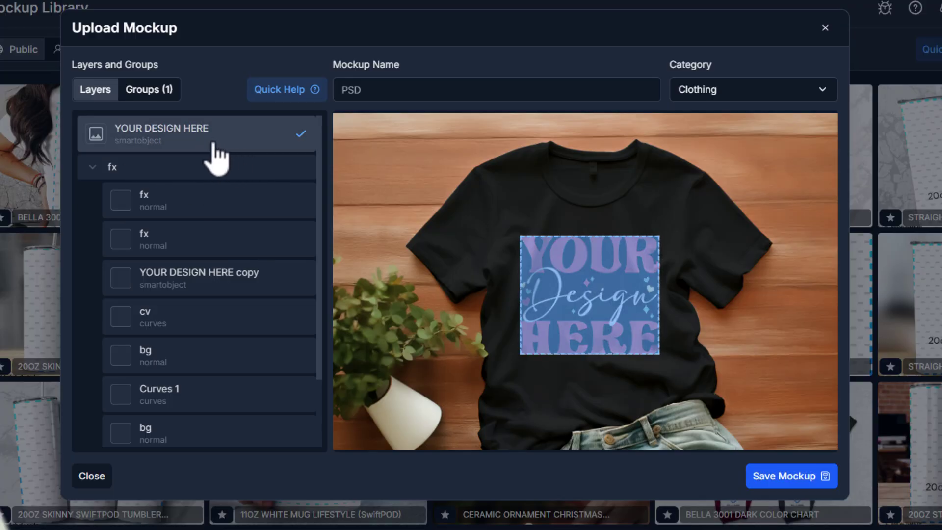
- Label the group of images "Print File"
click(157, 93)
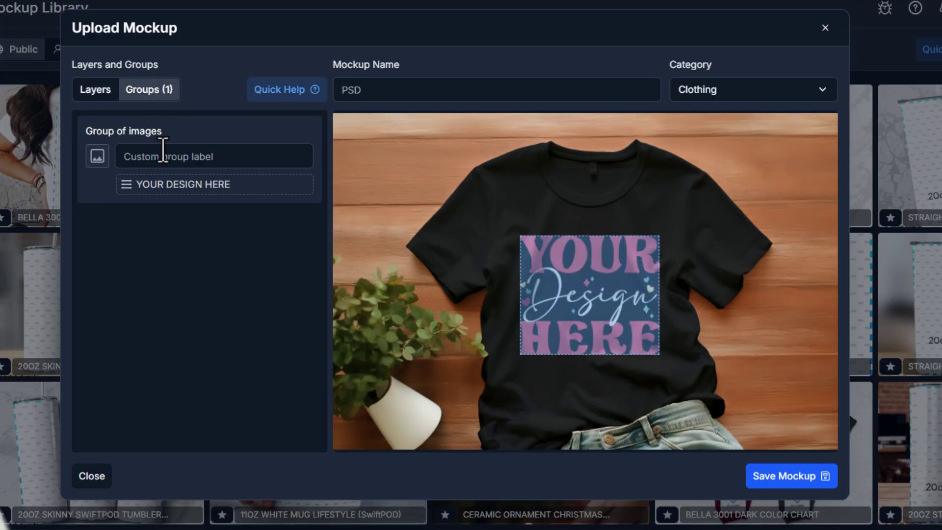
drag(253, 160, 117, 153)
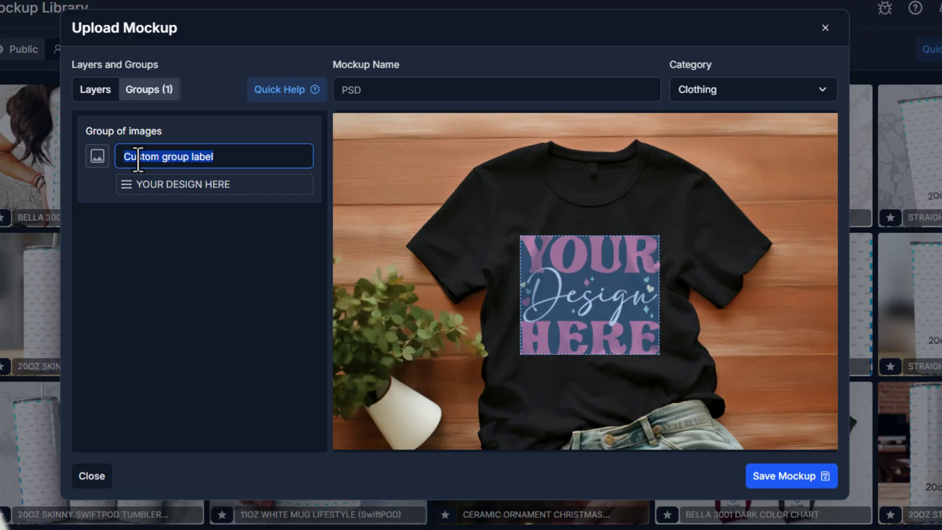
text(Print File)
- Assign the "click to change color" solid fill as a color layer
click(97, 98)
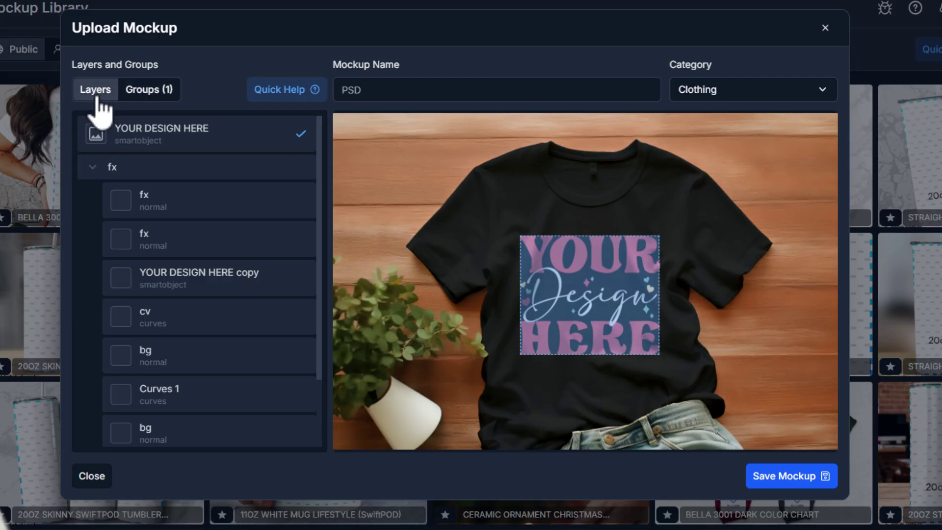
click(199, 140)
scroll(184, 181, down, 3)
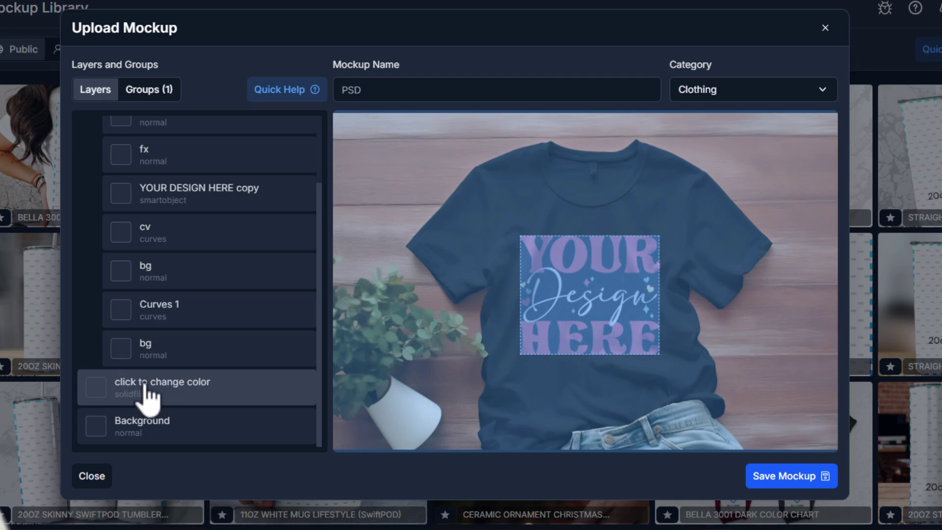
click(139, 395)
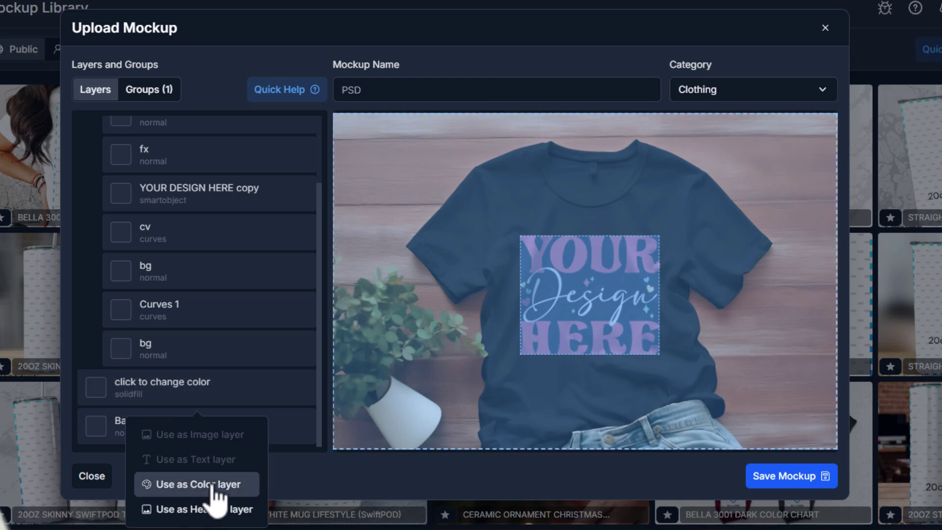
click(201, 485)
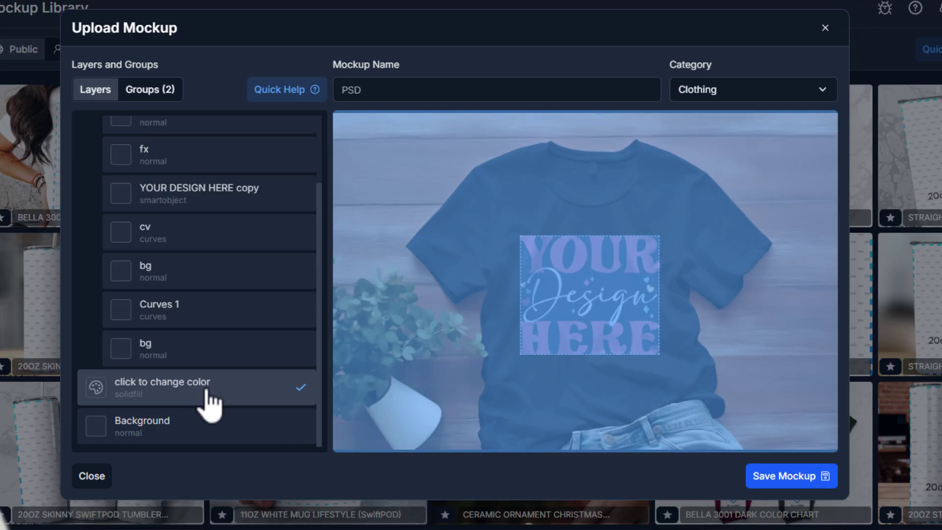
- Label the group of colors "Color"
scroll(201, 400, up, 3)
click(164, 90)
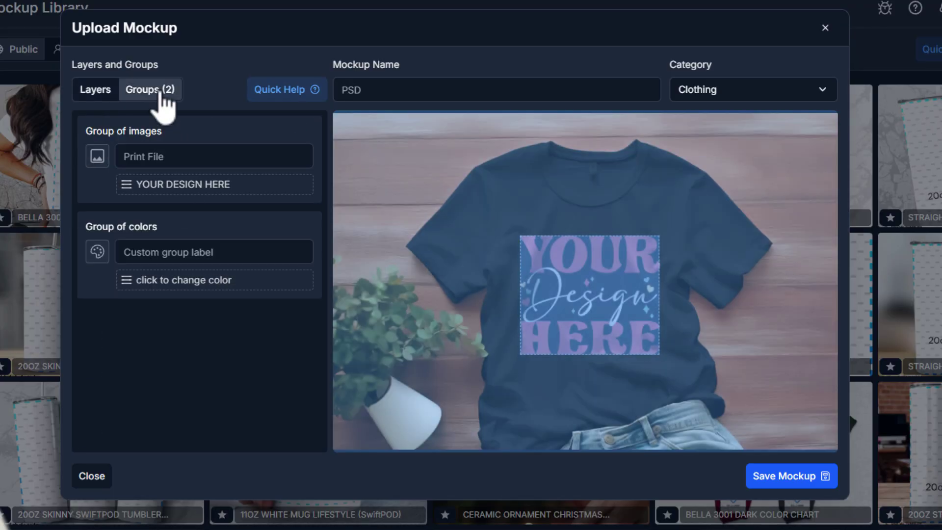
drag(247, 252, 88, 265)
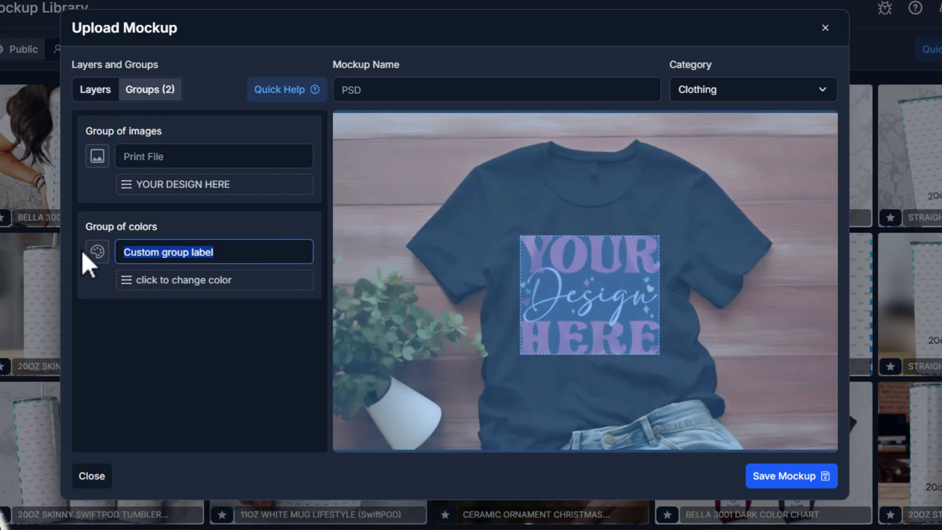
text(Color)
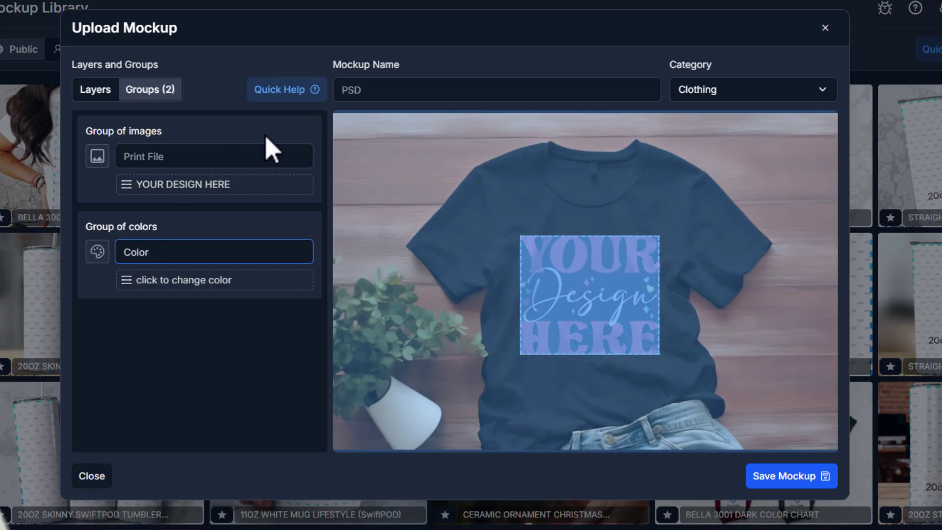
- Review the mockup's layers, keep the name PSD, and save the mockup
drag(431, 89, 235, 105)
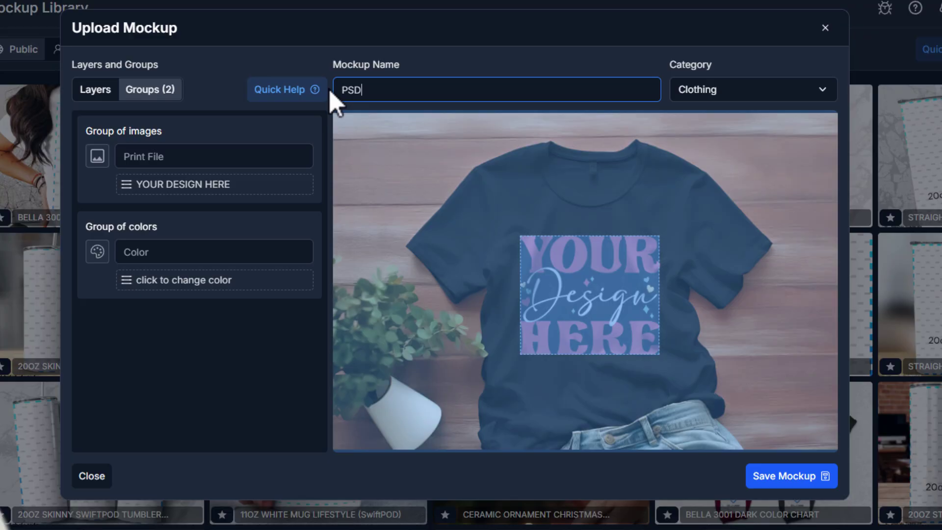
click(108, 90)
scroll(262, 226, down, 3)
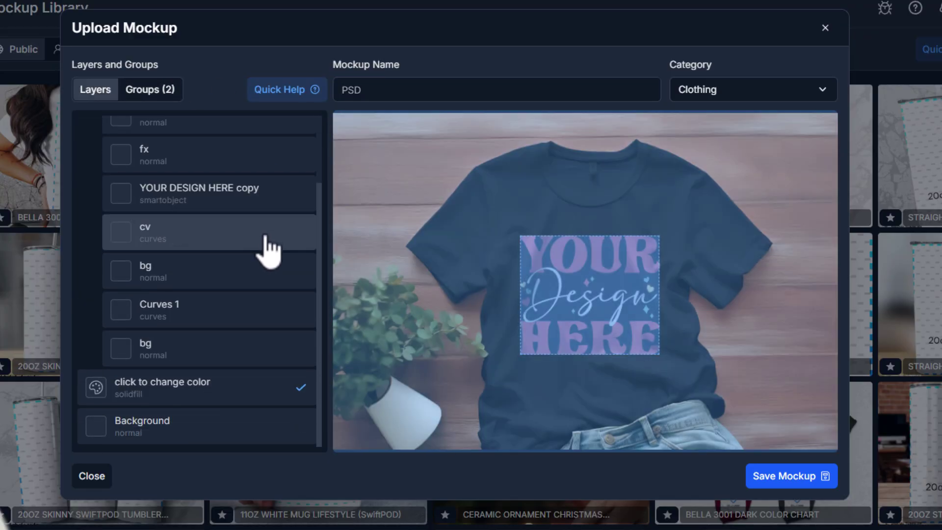
scroll(269, 248, up, 3)
click(809, 475)
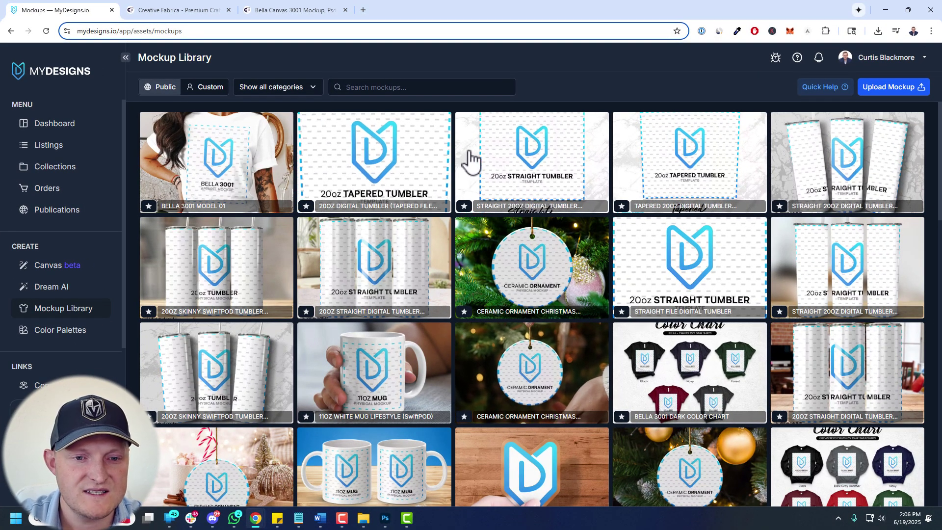
- Go to the listings and open the mockup generator for the Arizona design listing
click(49, 145)
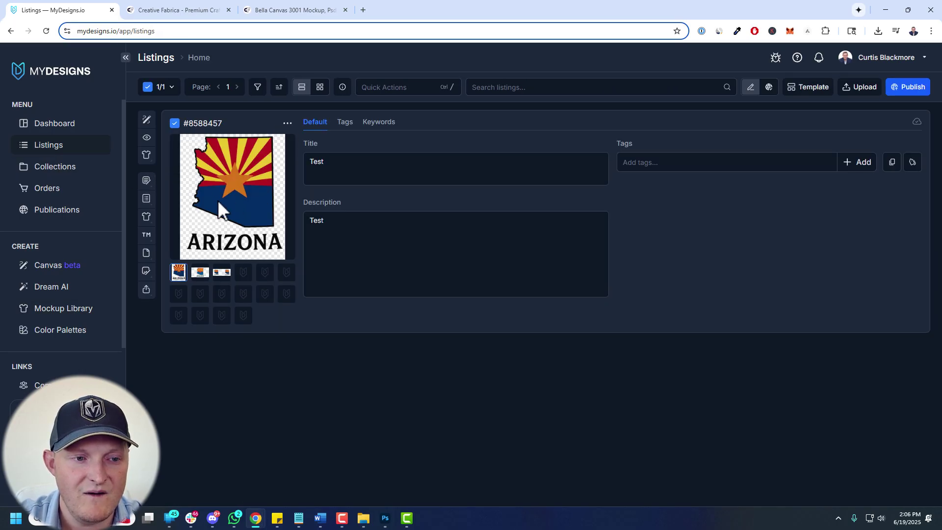
click(146, 154)
click(220, 161)
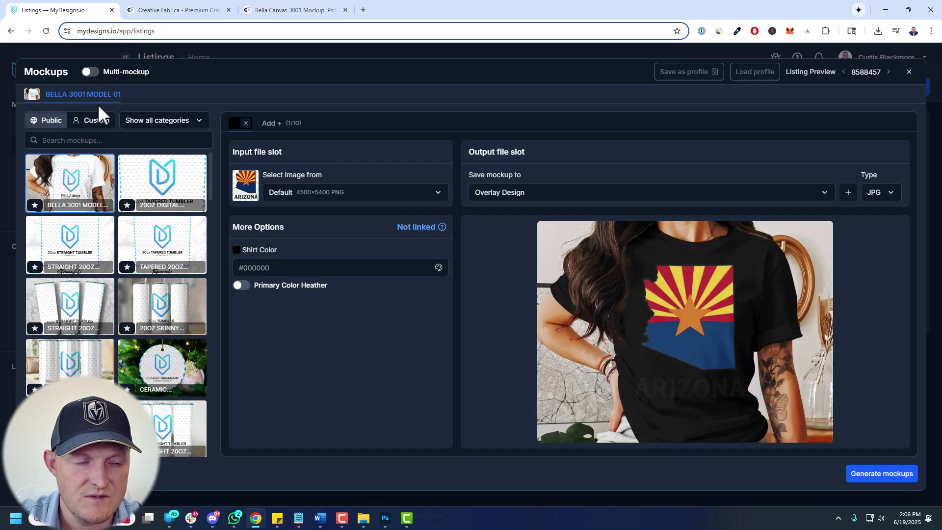
- Search the custom mockups for "PSD" and select the PSD.psd mockup
click(96, 120)
click(98, 140)
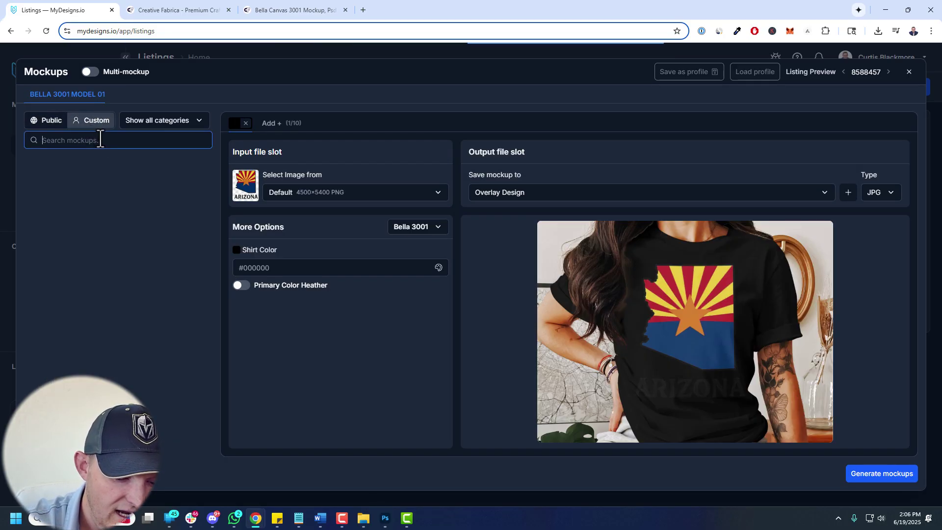
text(PSD)
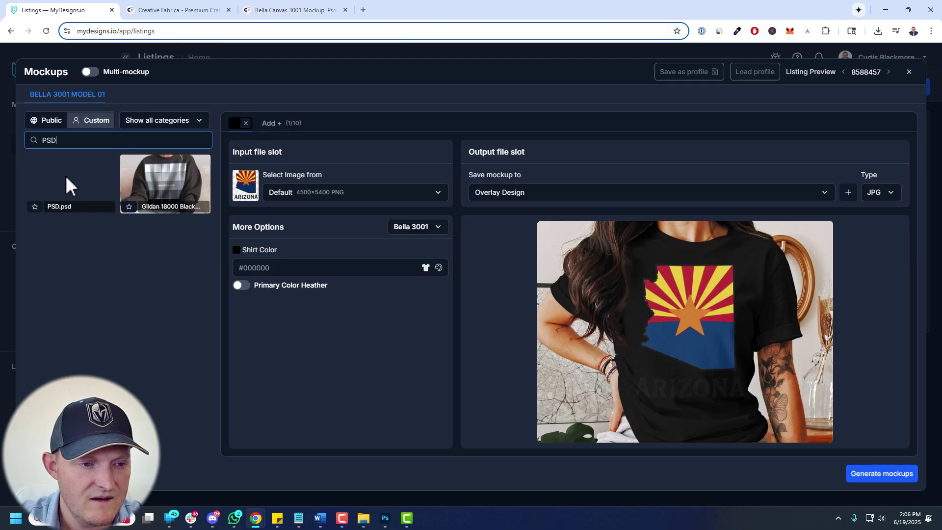
click(73, 189)
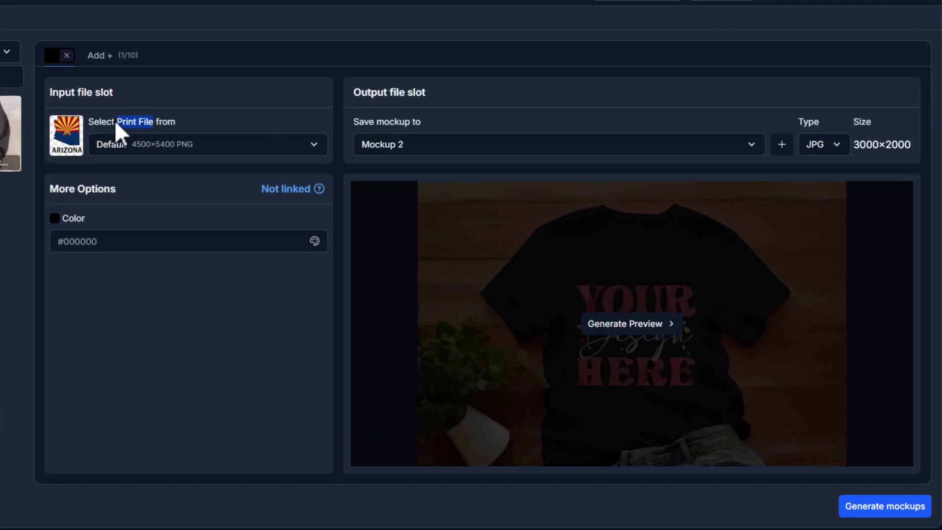
- Generate a mockup preview using the Default image as the print file and blue #5083fb as the color
click(135, 146)
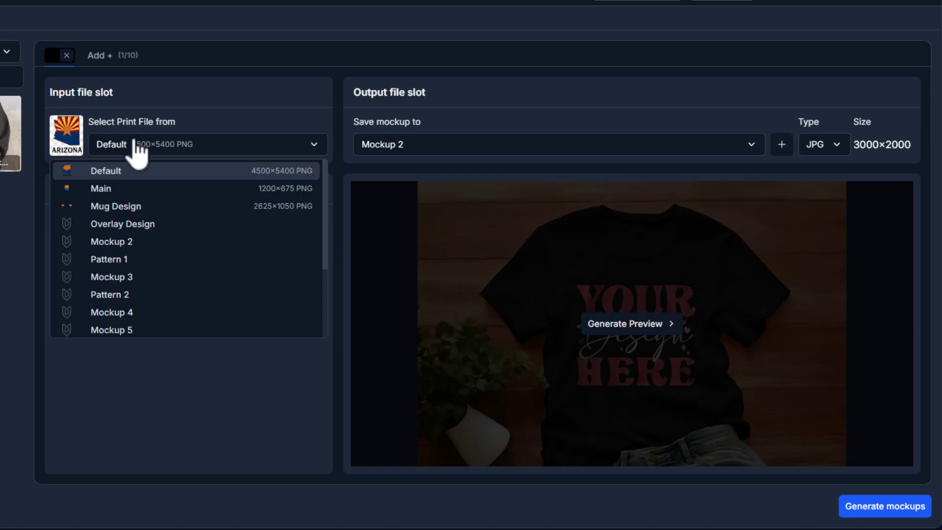
click(120, 173)
click(93, 244)
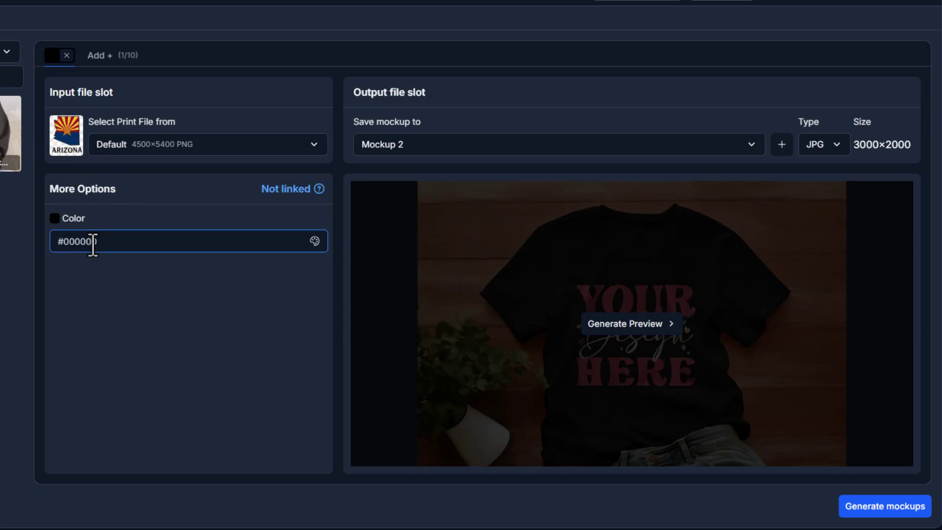
click(141, 231)
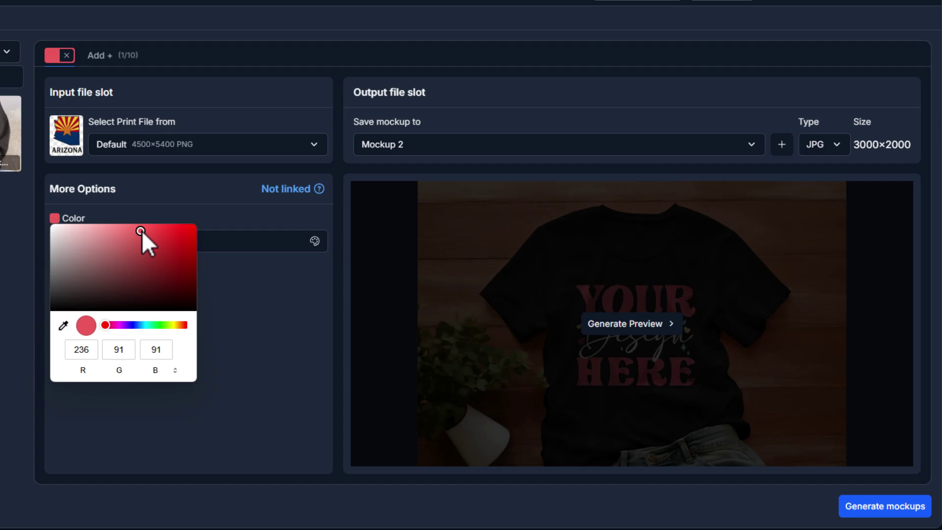
click(136, 325)
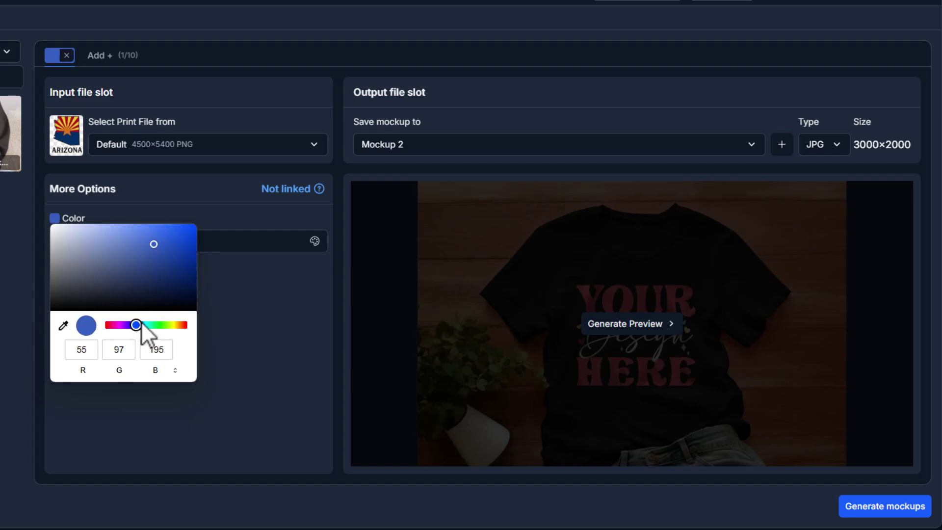
click(149, 226)
click(444, 336)
click(668, 325)
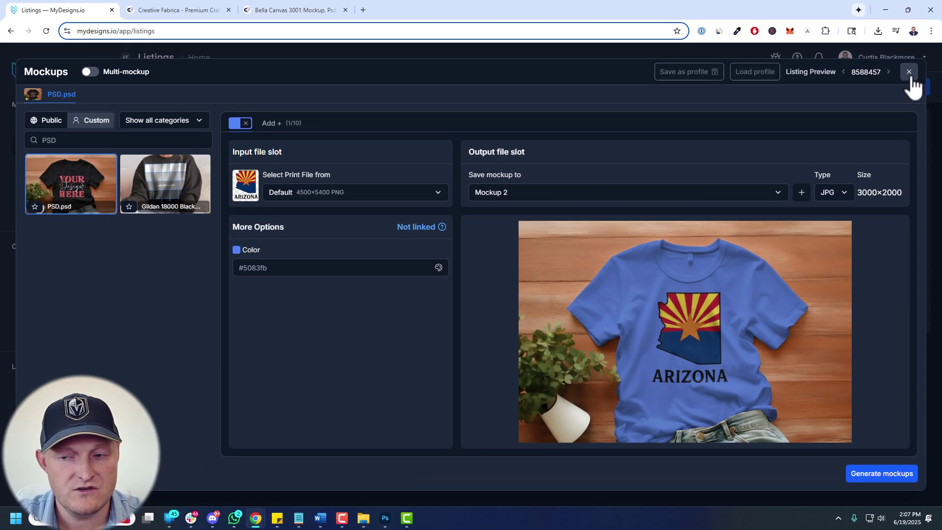
- Close the mockup generator, search the Mockup Library's custom mockups for "PSD", and open the PSD.psd settings
click(910, 73)
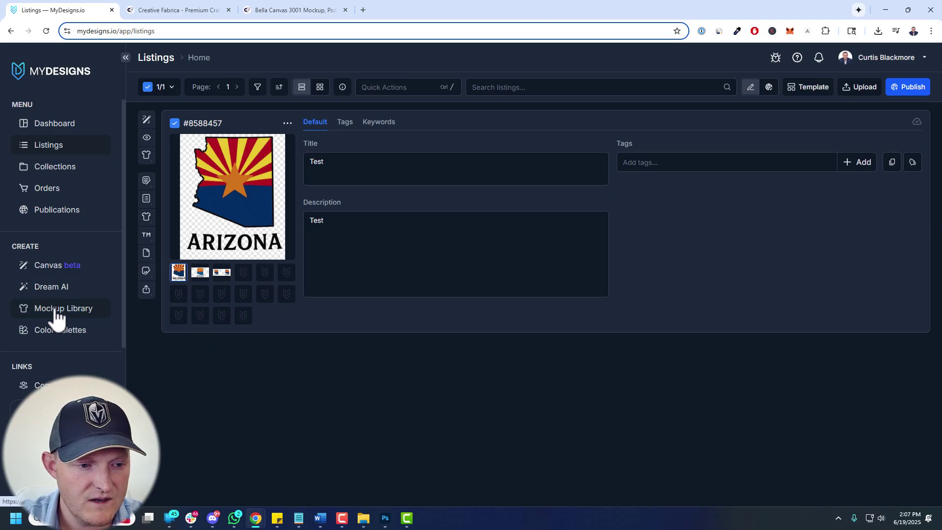
click(27, 313)
click(205, 87)
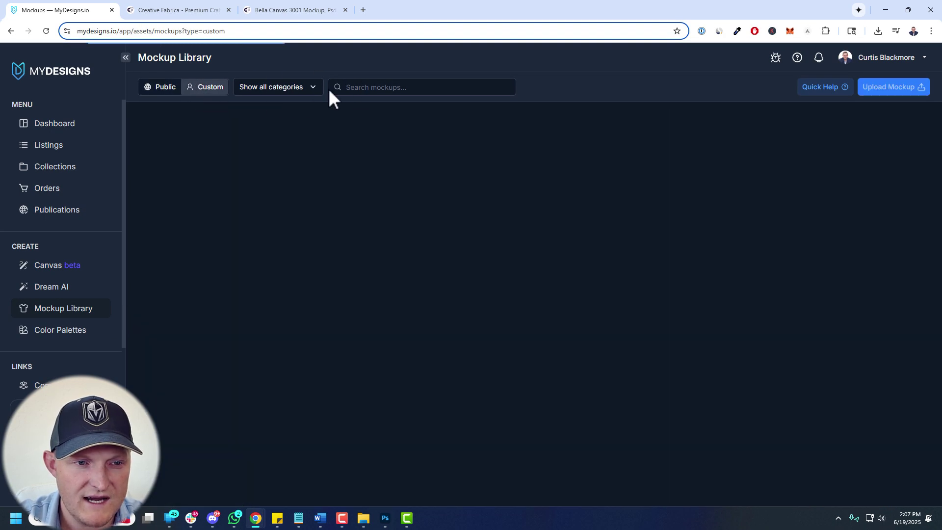
click(362, 87)
text(PSD)
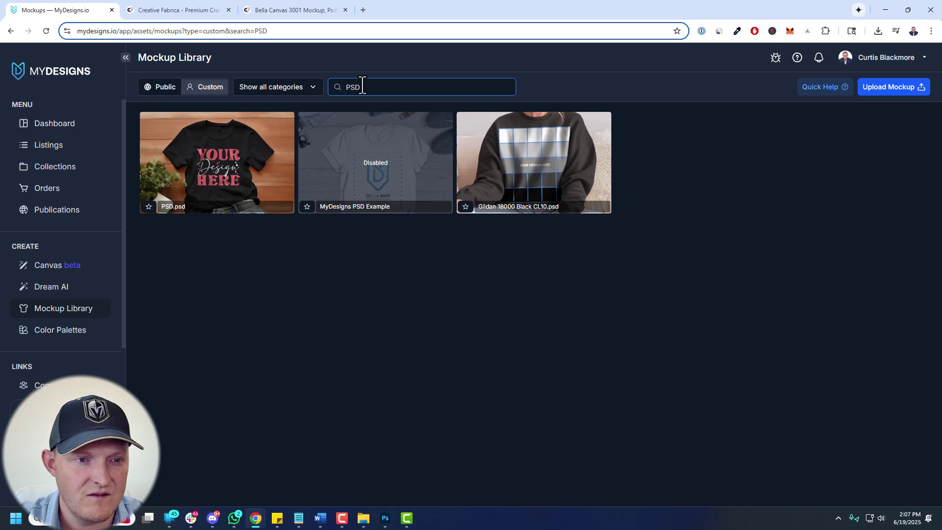
click(221, 174)
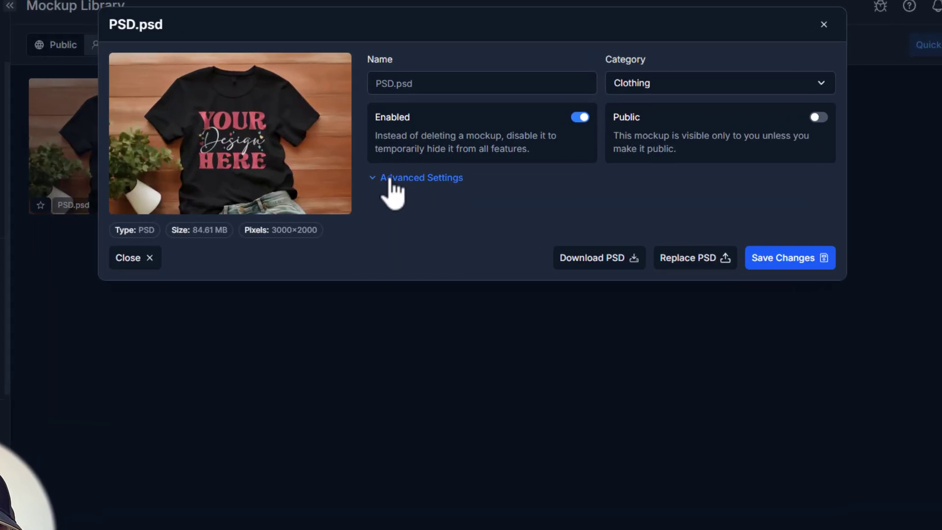
- Link the mockup to the Bella 3001 products under both Men Clothing and Women Clothing
click(444, 178)
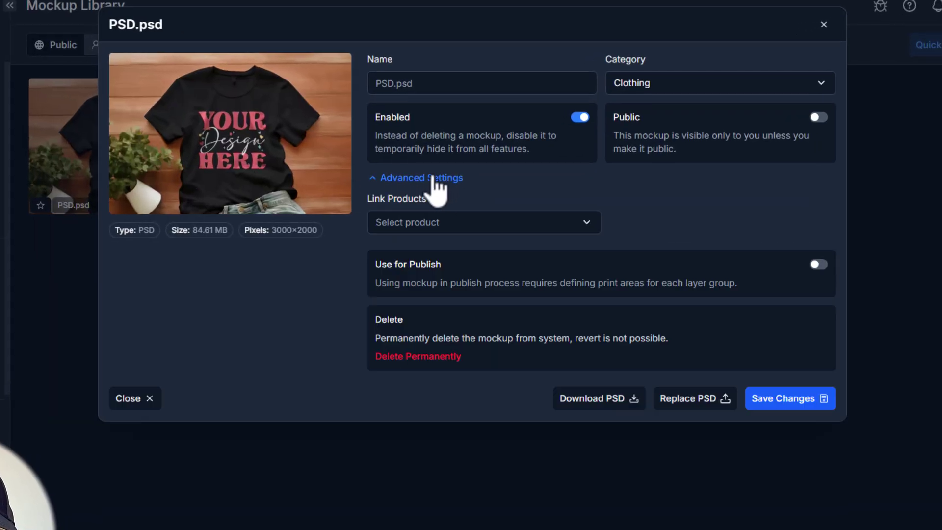
click(423, 226)
text(3001)
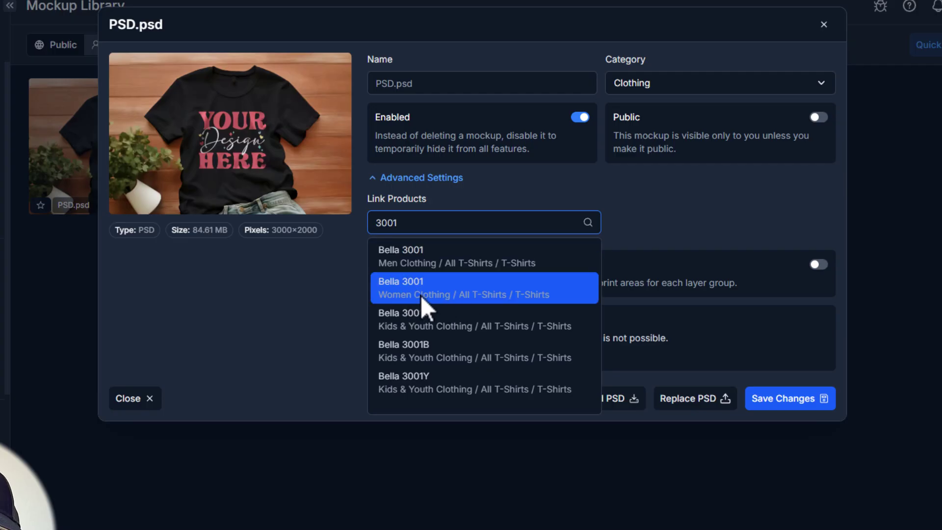
click(427, 266)
click(469, 227)
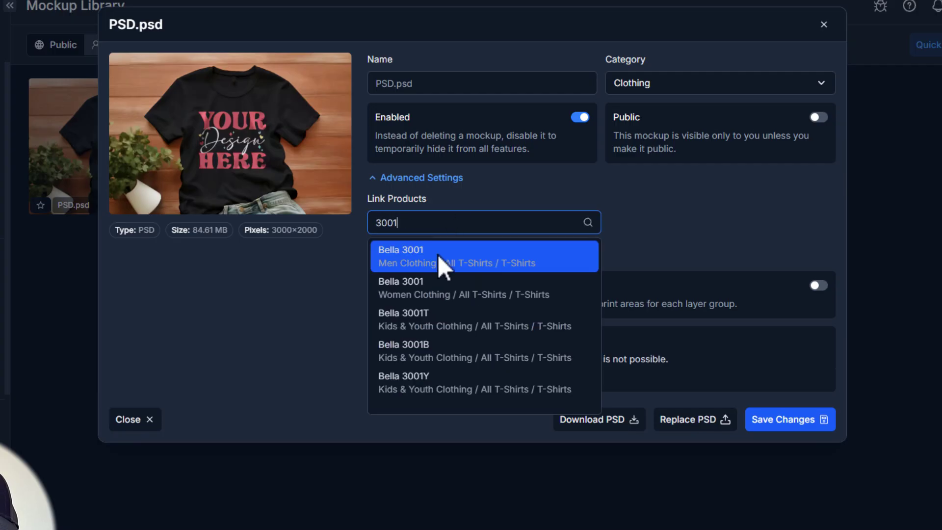
click(414, 287)
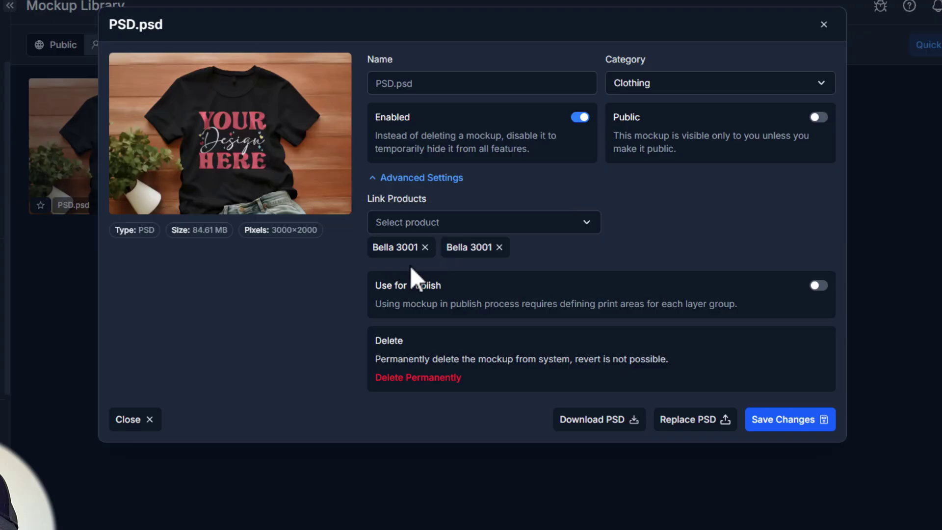
- Enable Use for Publish and set the print area for the Print File group to Front
drag(378, 293, 442, 290)
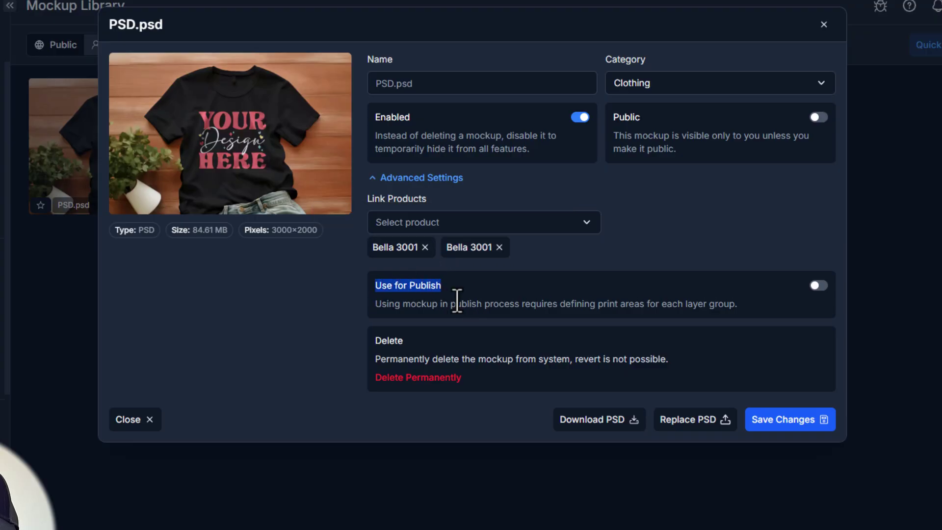
click(402, 308)
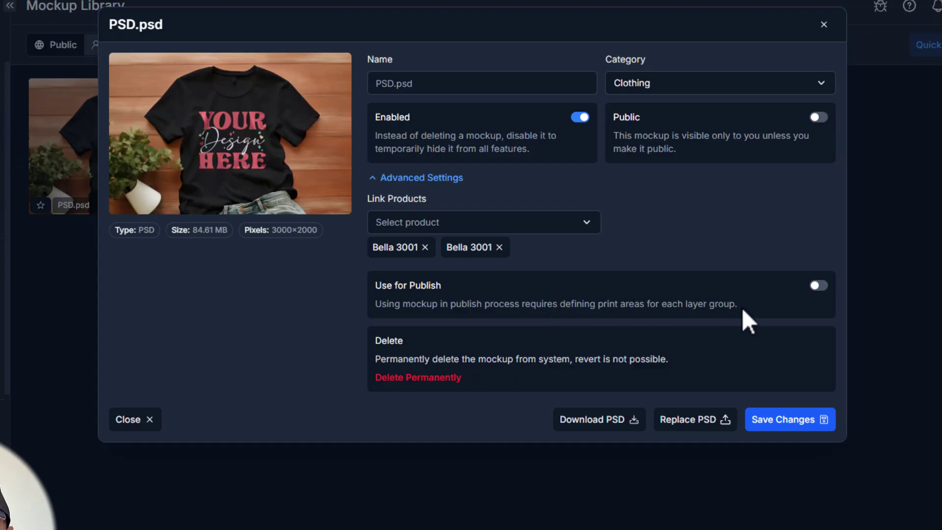
click(814, 286)
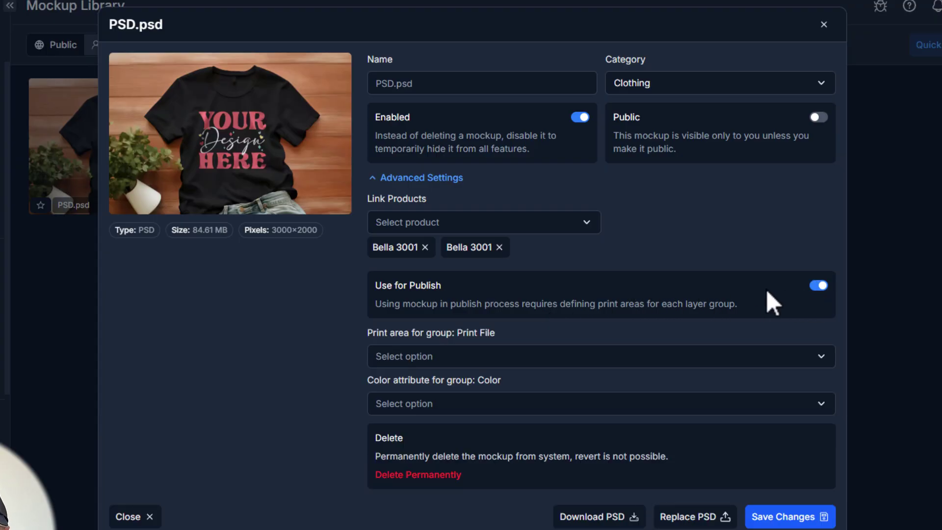
drag(419, 334, 587, 333)
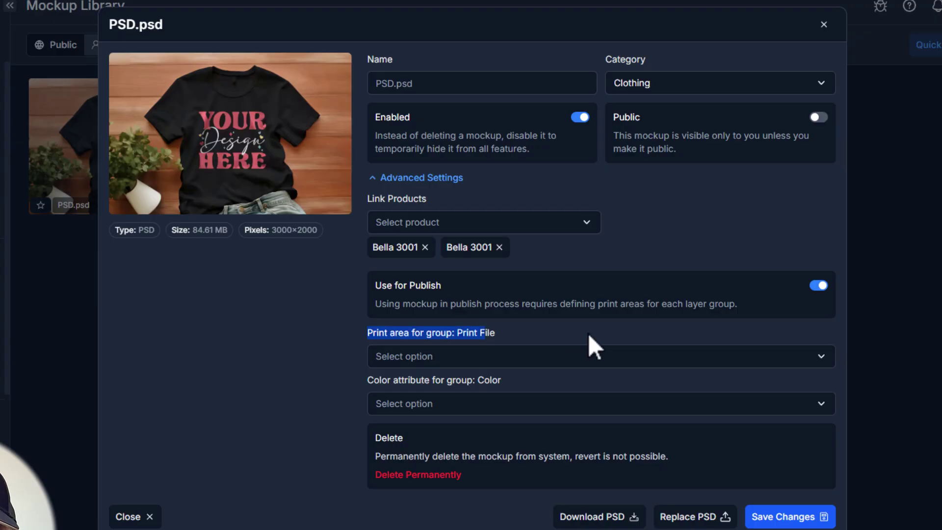
click(453, 356)
click(420, 383)
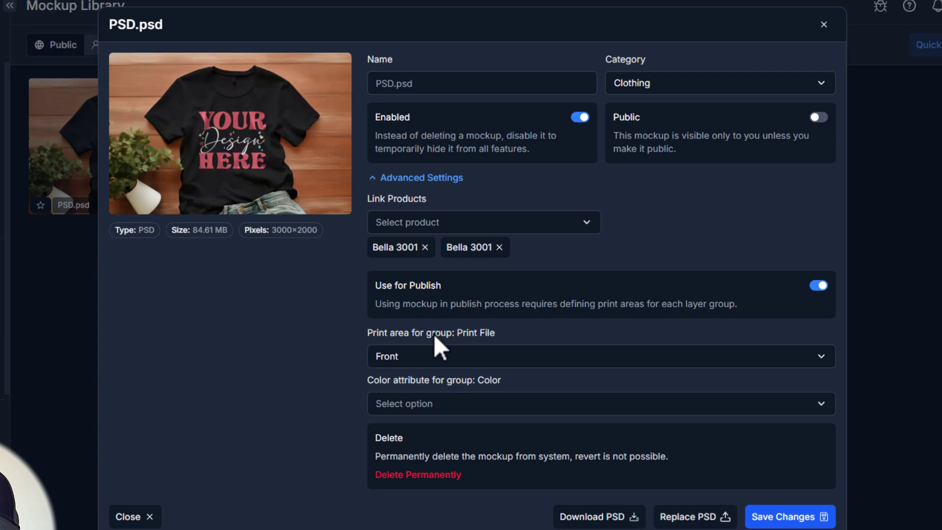
- Set the color attribute for the Color group to Color and save the mockup changes
click(417, 406)
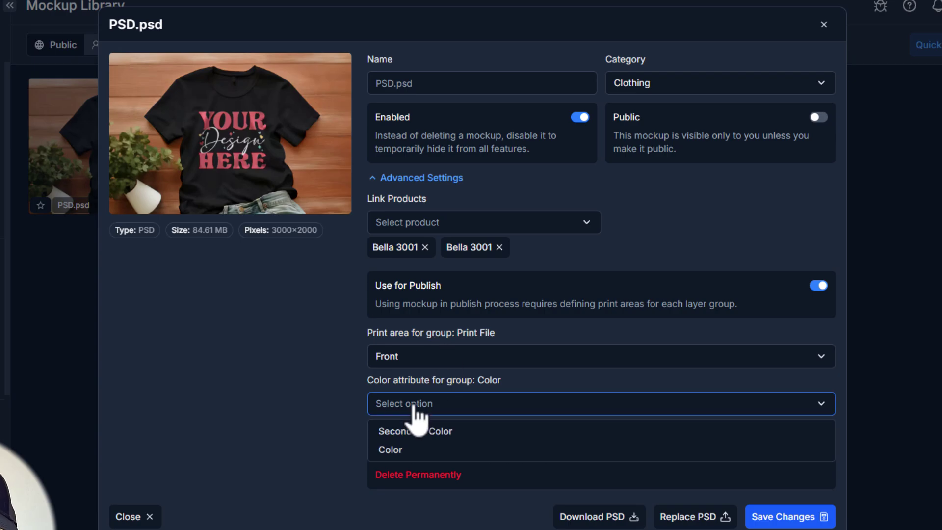
click(402, 449)
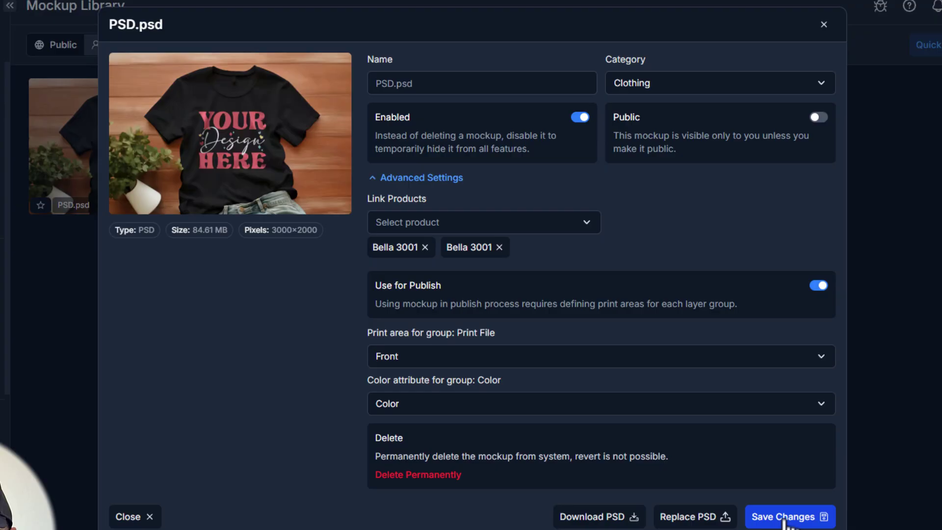
click(764, 519)
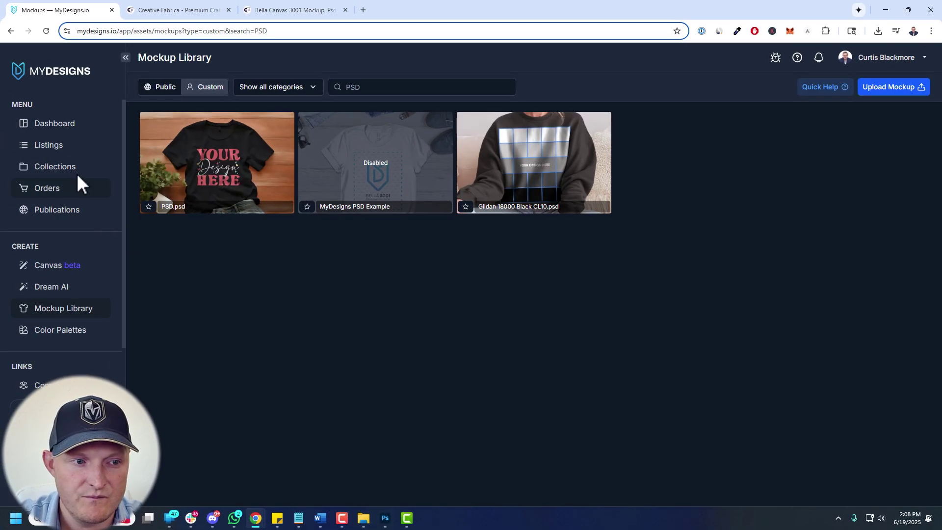
- Start publishing the Arizona listing to Etsy and choose the men's Bella 3001 product by searching for "3001"
click(62, 147)
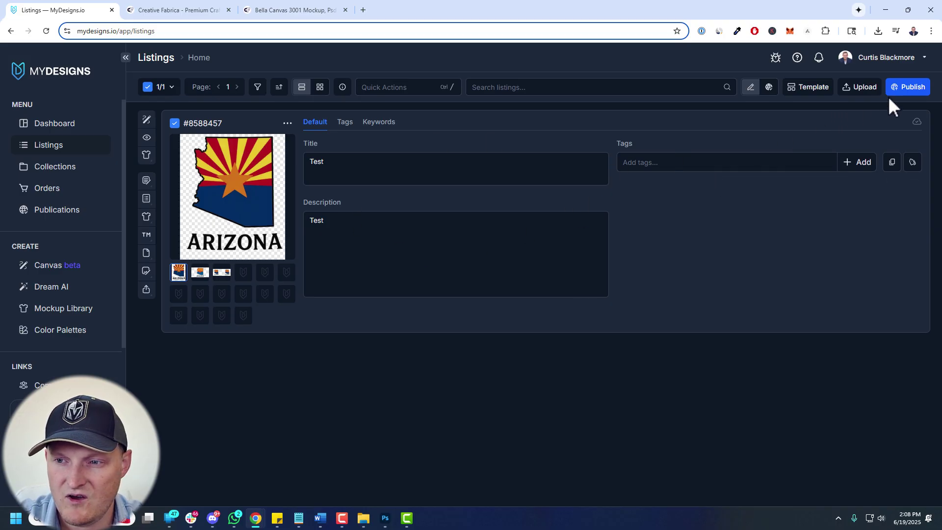
click(905, 88)
click(846, 175)
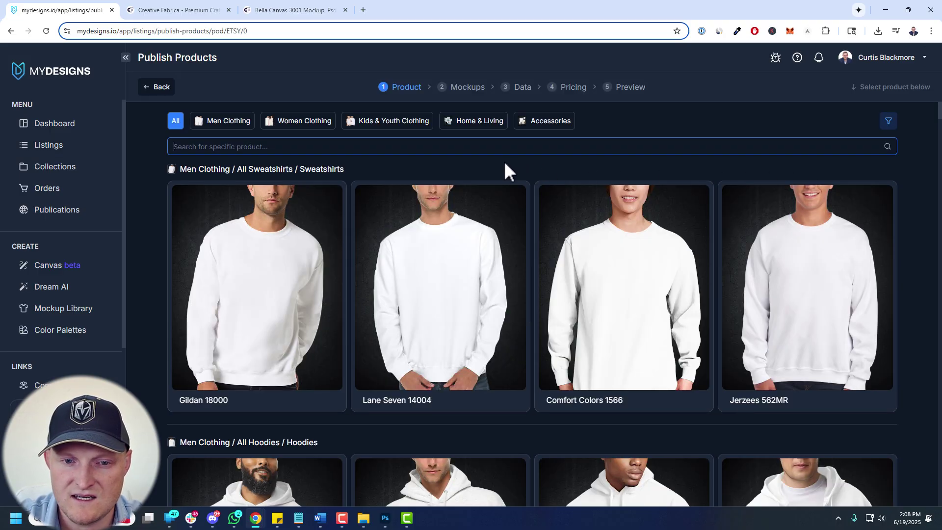
text(3001)
click(269, 250)
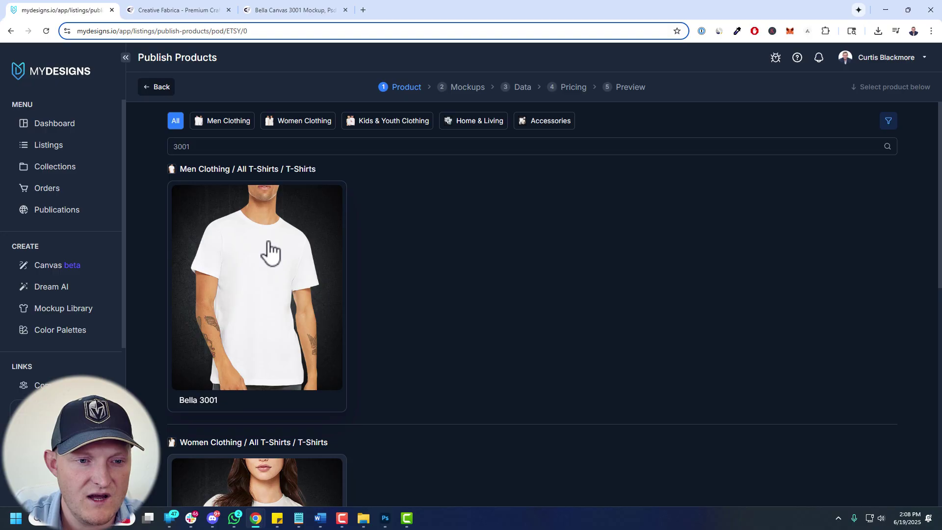
- Choose Monster Digital from the Printify print providers and add the PSD.psd mockup to the Bella 3001 product
click(278, 98)
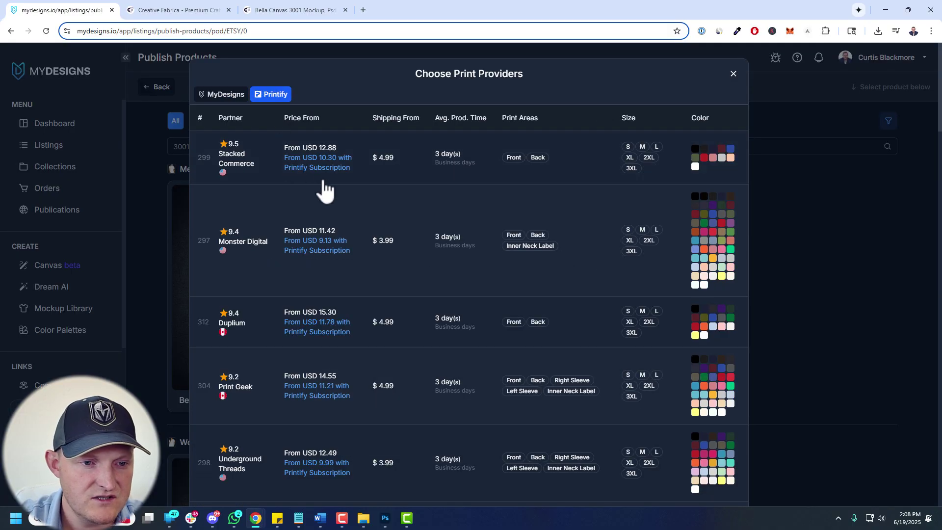
click(394, 254)
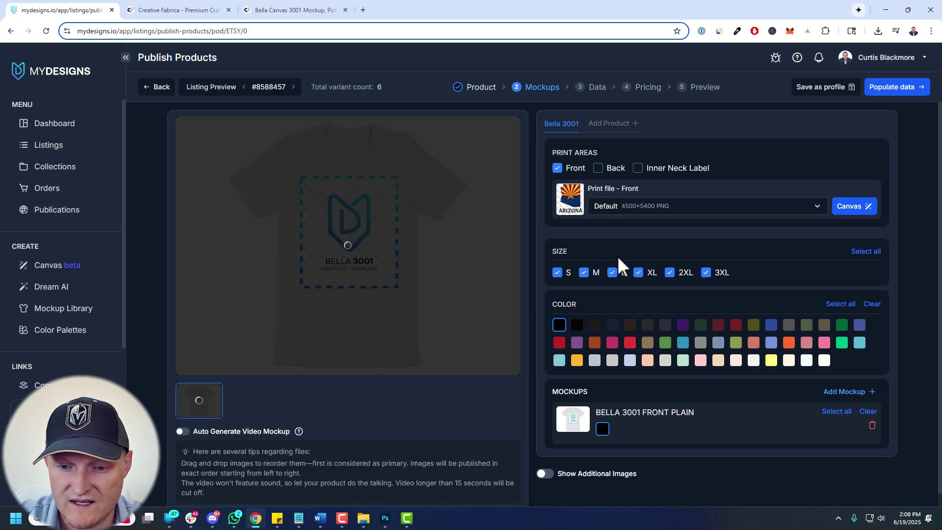
click(844, 391)
scroll(785, 343, down, 2)
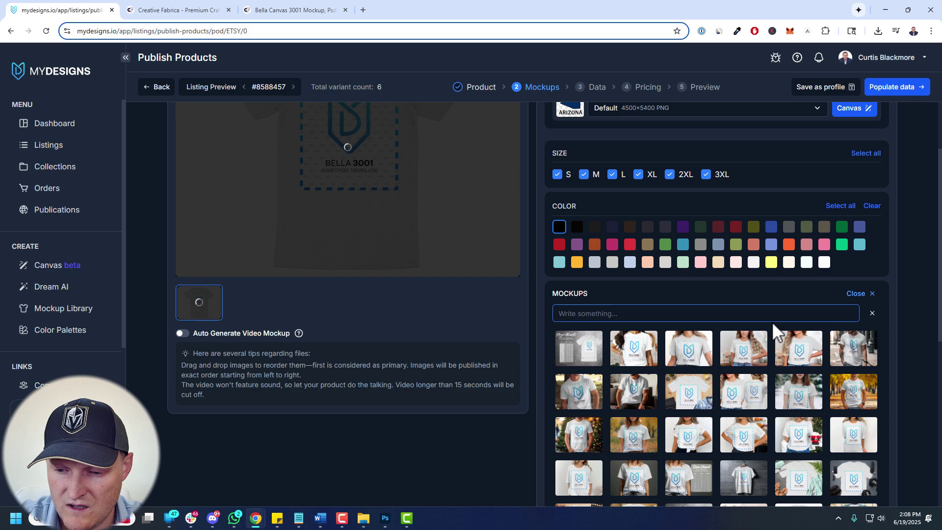
scroll(772, 321, down, 7)
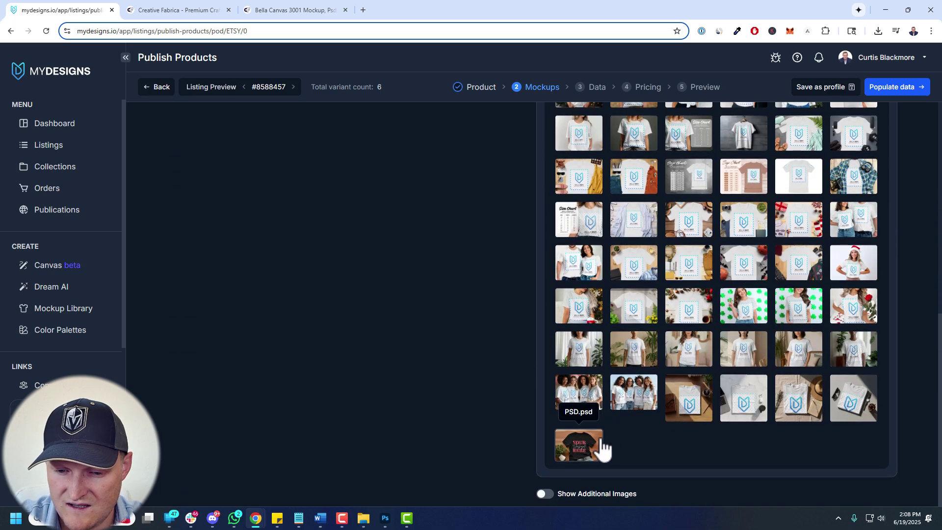
click(589, 446)
scroll(654, 338, up, 1)
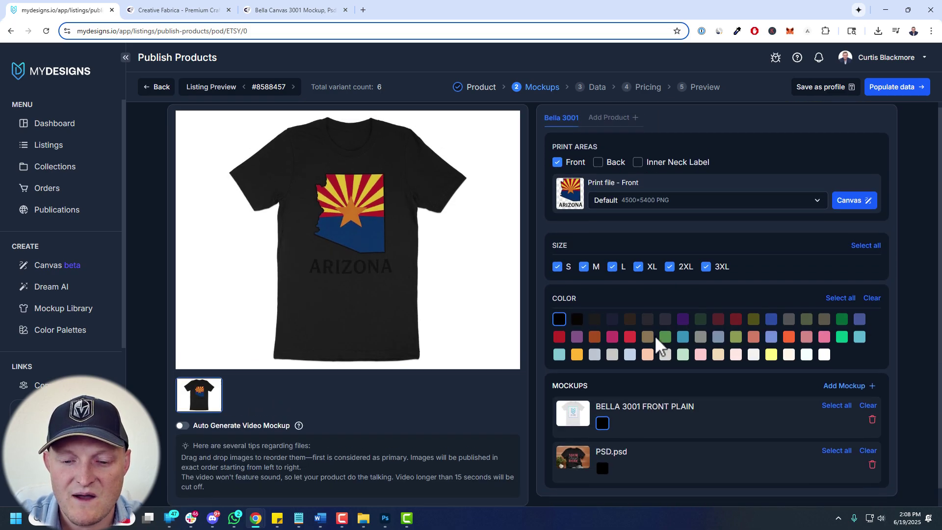
- Replace black with the last three near-white shirt colors, including Heather Ice Blue, and apply the PSD.psd mockup to all of them
click(824, 360)
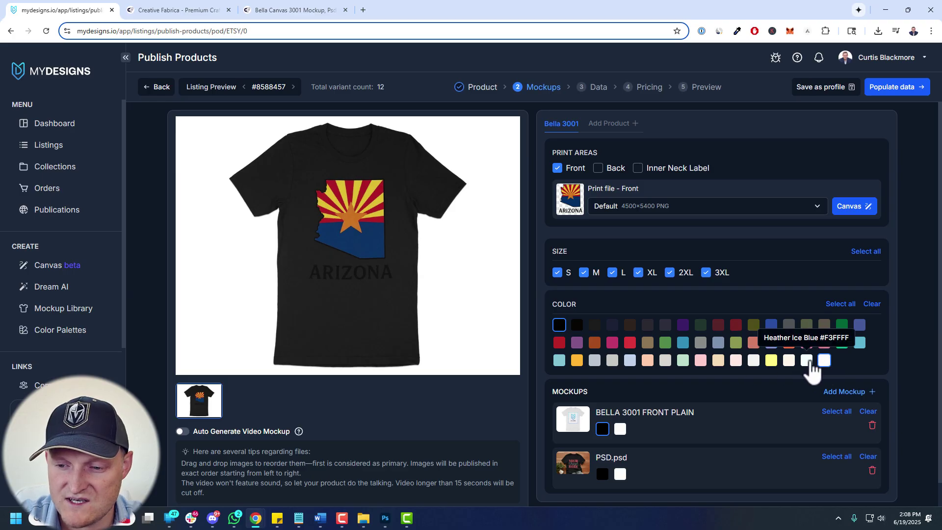
click(806, 363)
click(788, 362)
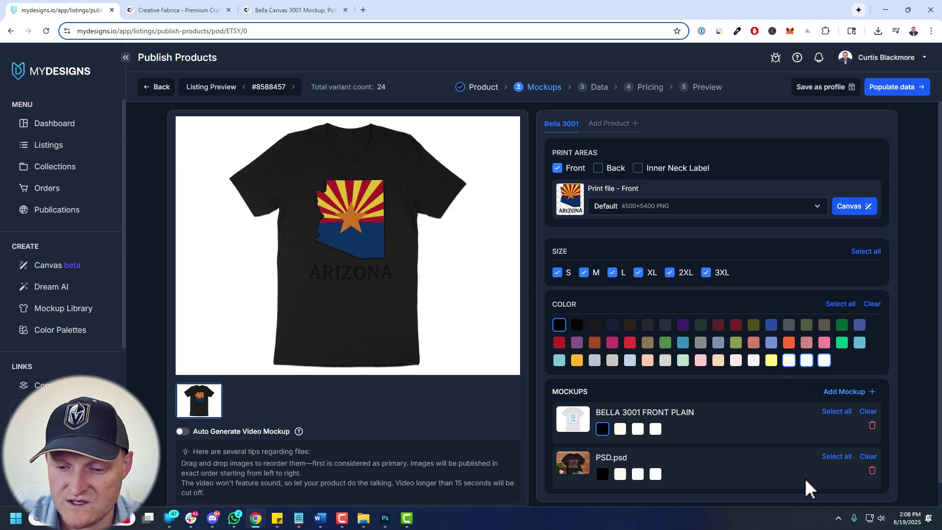
click(559, 324)
click(837, 456)
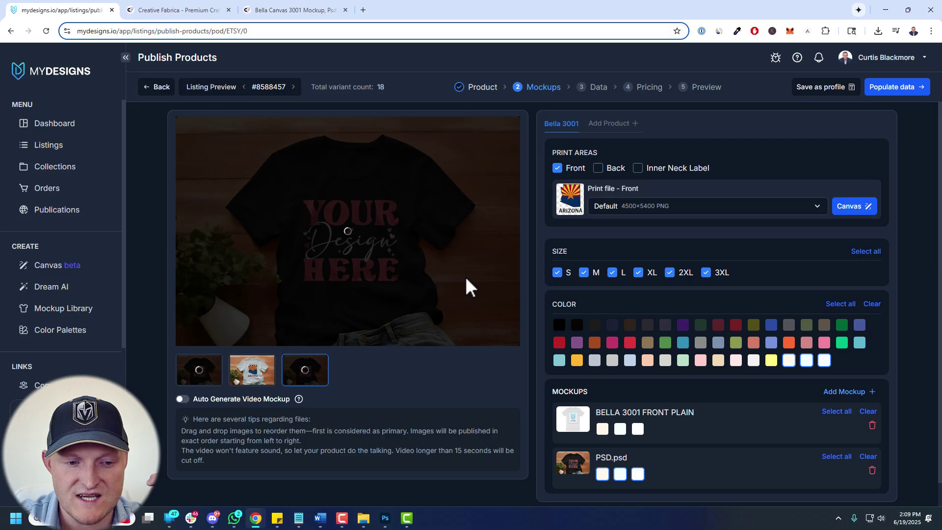
- Preview the light-shirt mockup images, and add the green shirt color to the product and its PSD.psd mockup
click(260, 376)
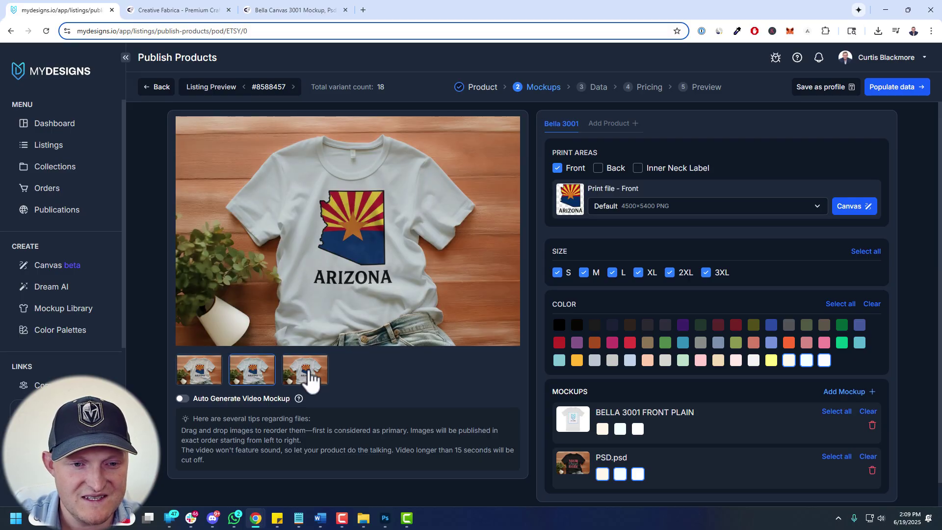
click(215, 377)
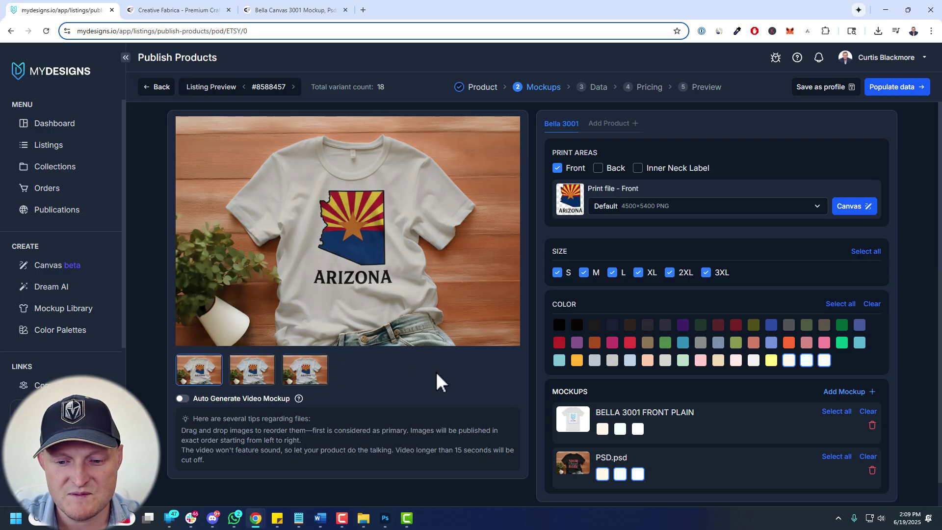
click(665, 342)
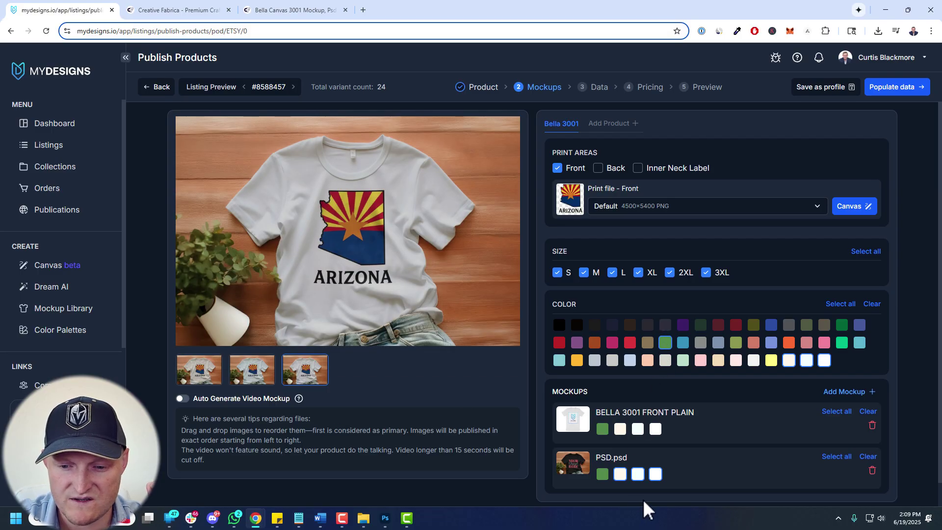
click(602, 474)
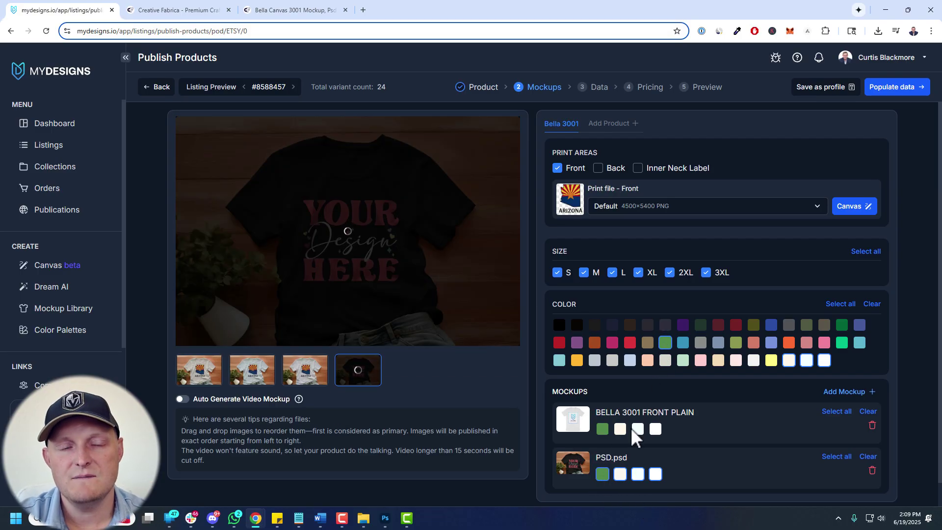
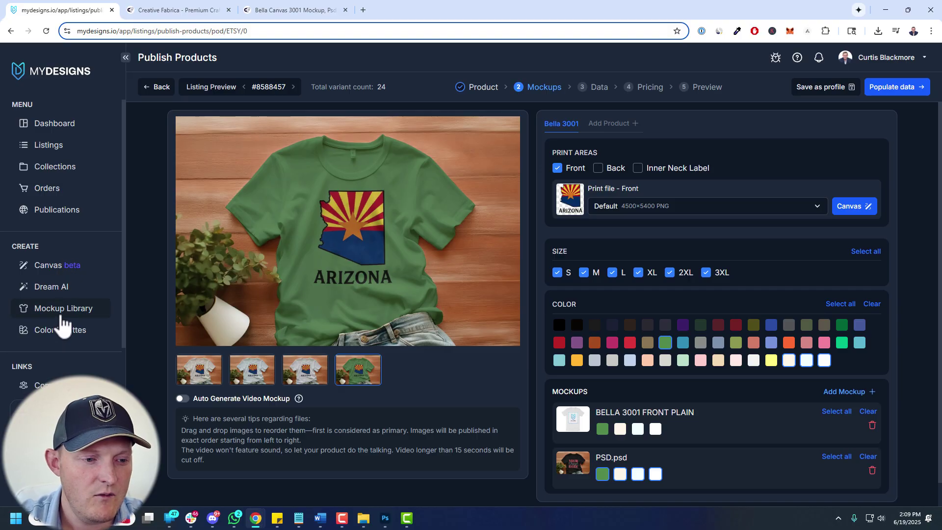
- Go to the Mockup Library, and open 11oz Mug - White from the Downloads folder in Photoshop
click(82, 311)
click(465, 157)
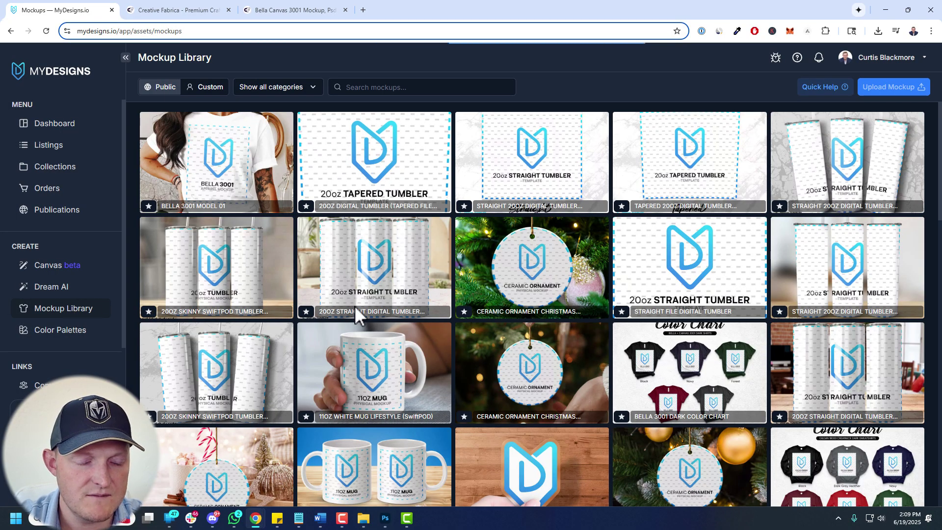
click(363, 518)
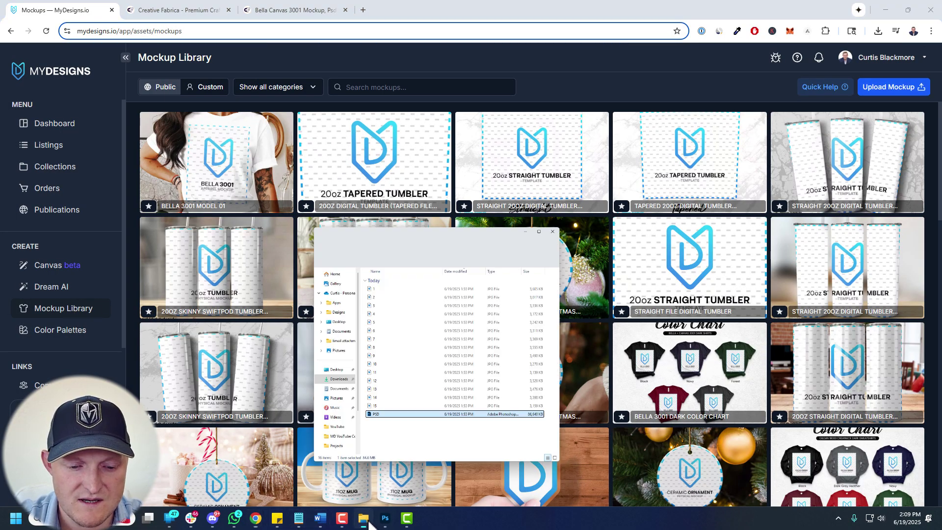
click(360, 78)
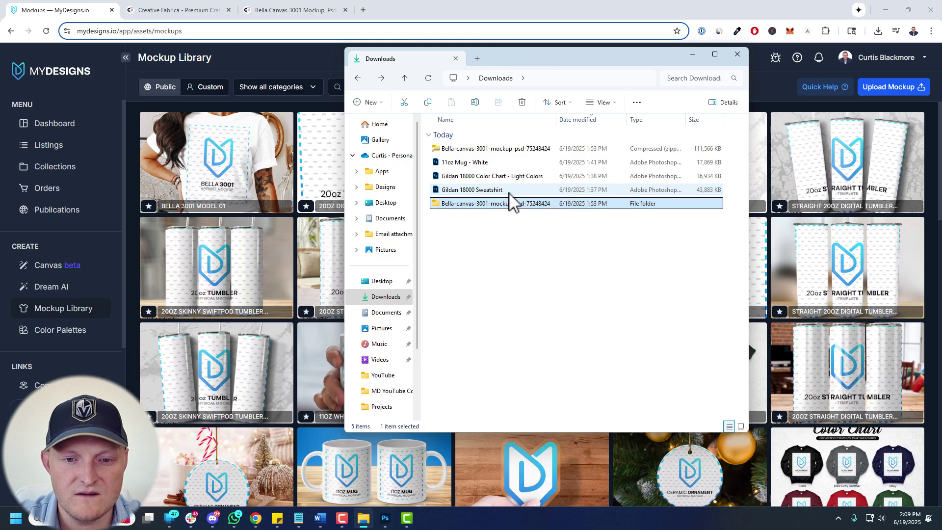
double_click(470, 163)
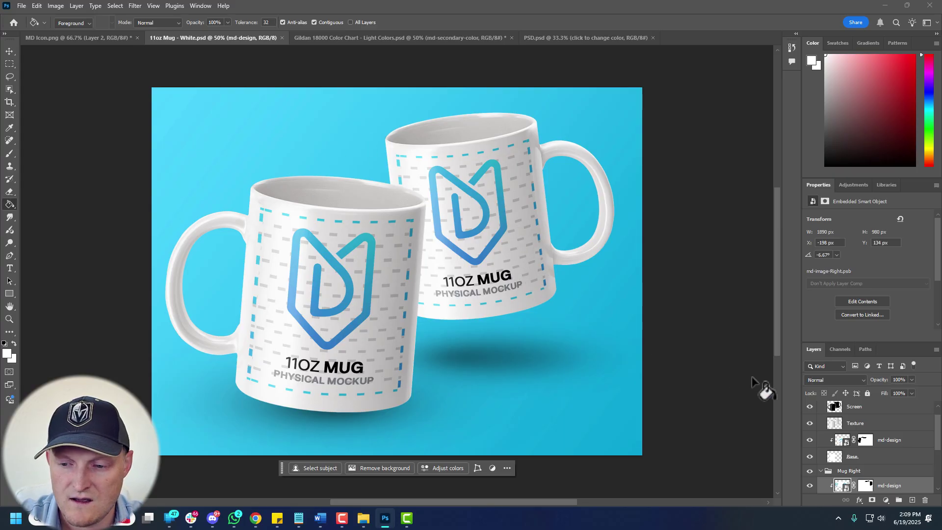
- Try a different solid color on the mug mockup's background-color layer and cancel the change
scroll(883, 454, up, 1)
scroll(866, 409, down, 5)
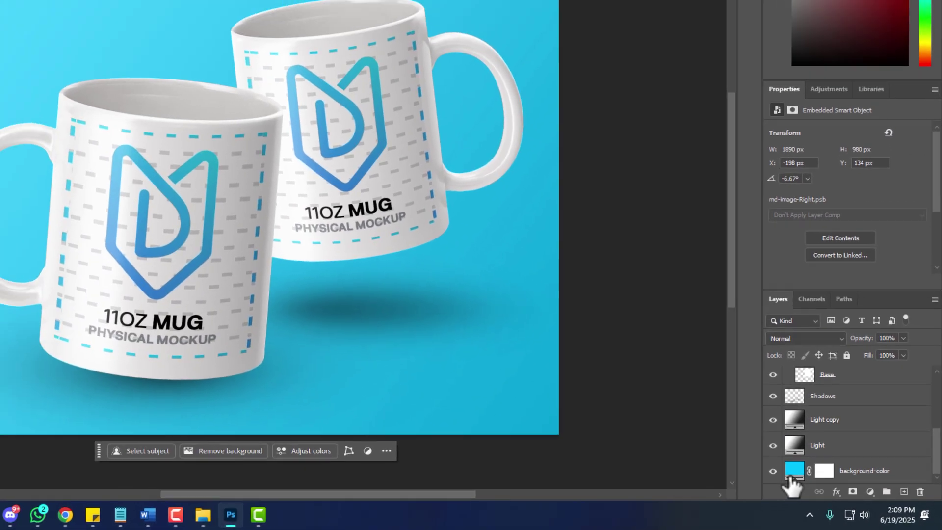
double_click(793, 471)
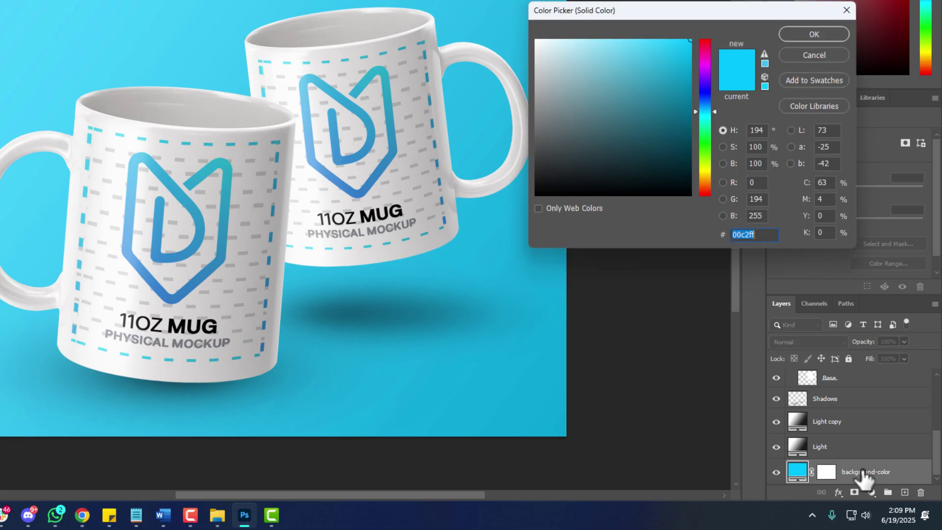
drag(658, 151, 604, 146)
key(Escape)
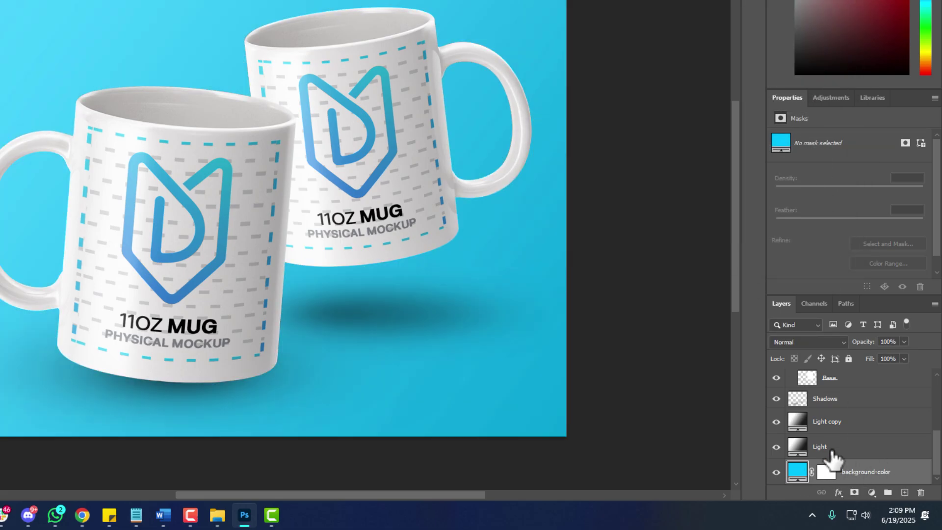
- Examine the contents of the md-design smart object in the Mug Left group and close it
scroll(834, 454, up, 2)
scroll(839, 451, up, 4)
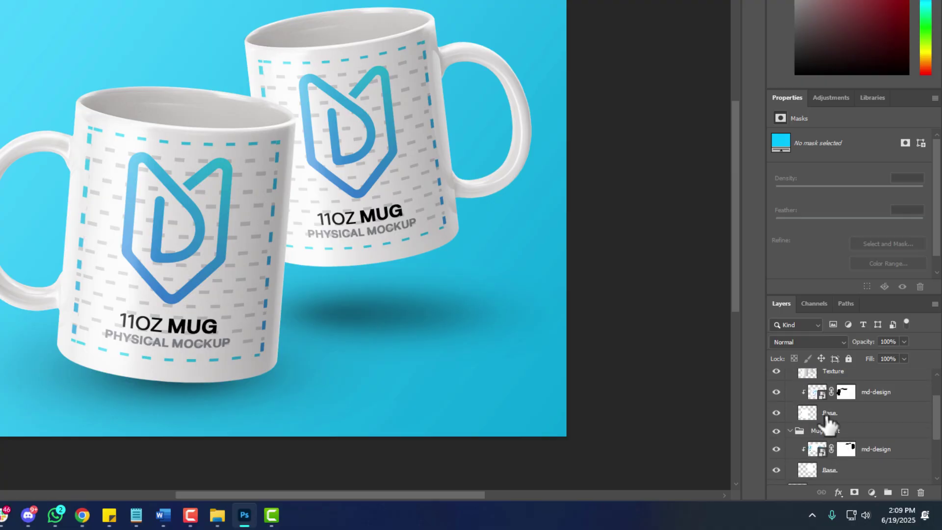
scroll(820, 405, down, 1)
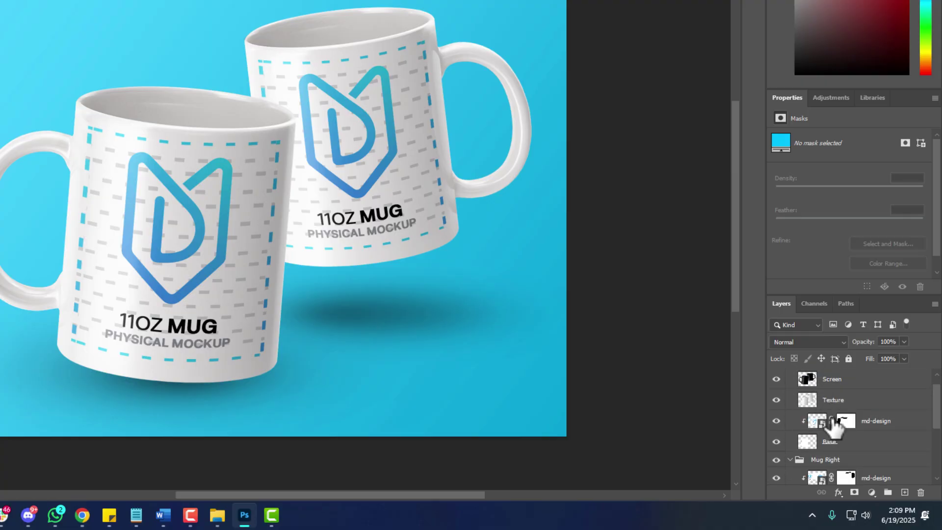
click(822, 425)
double_click(817, 420)
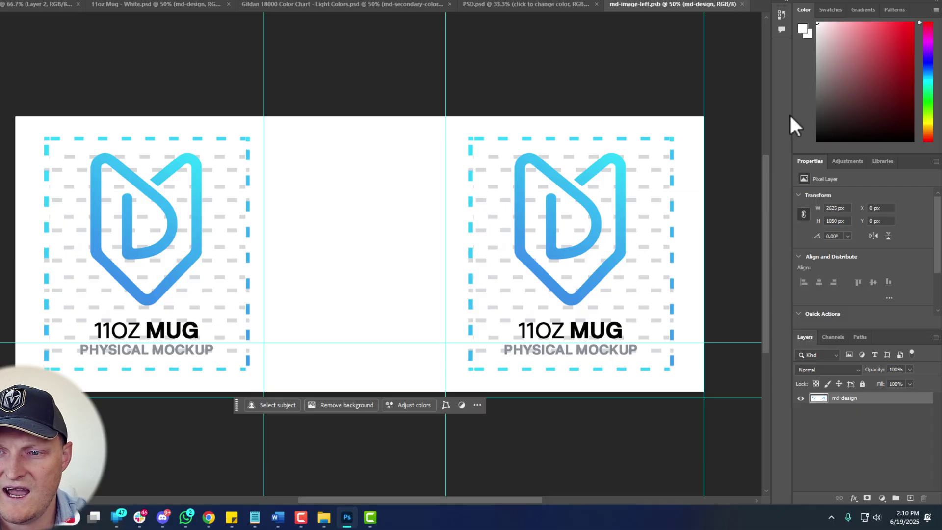
click(742, 3)
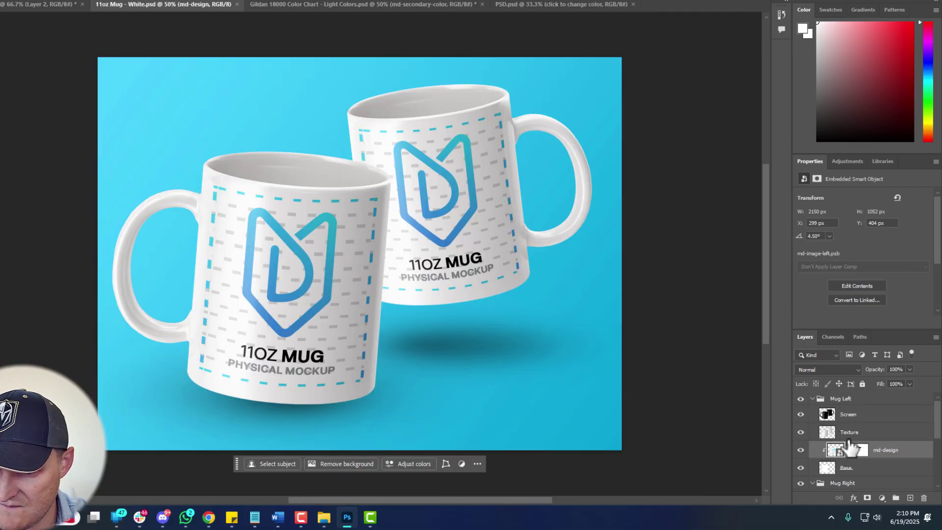
- Examine the contents of the md-design smart object in the Mug Right group and close it
scroll(843, 441, down, 2)
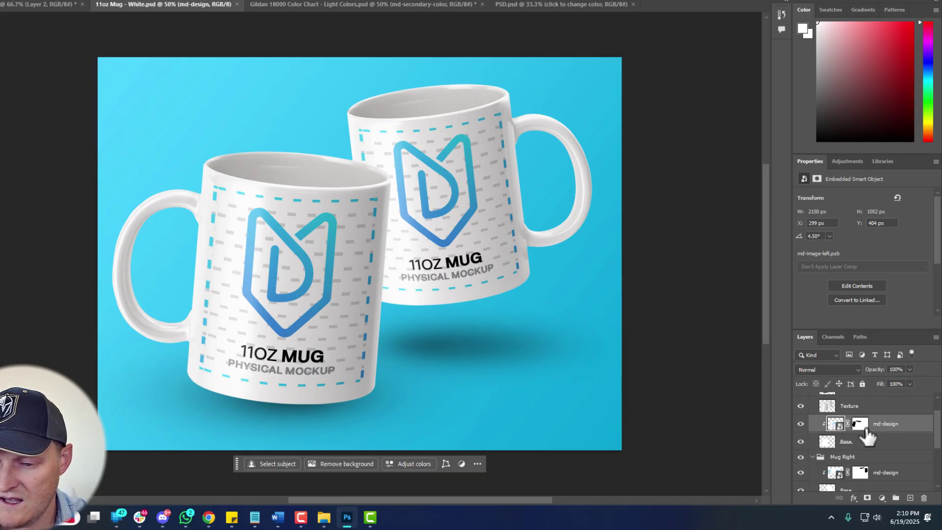
double_click(838, 447)
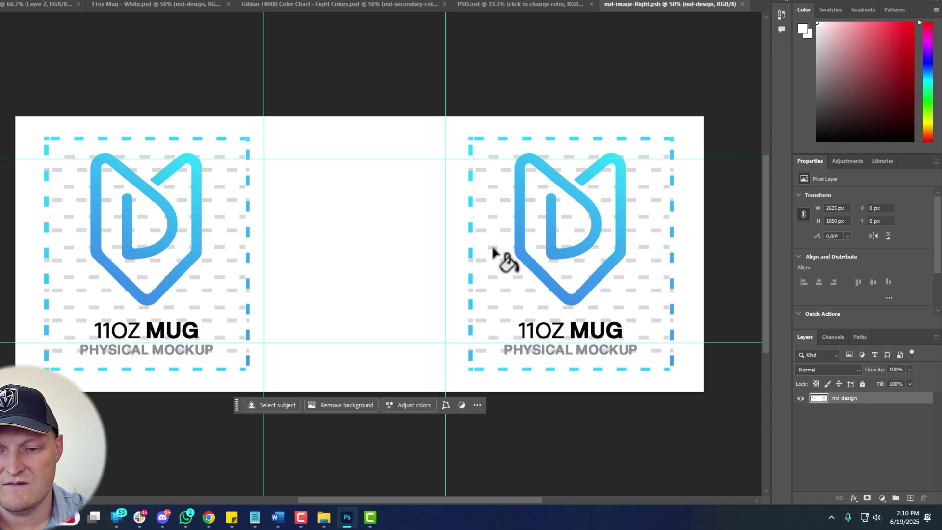
click(742, 4)
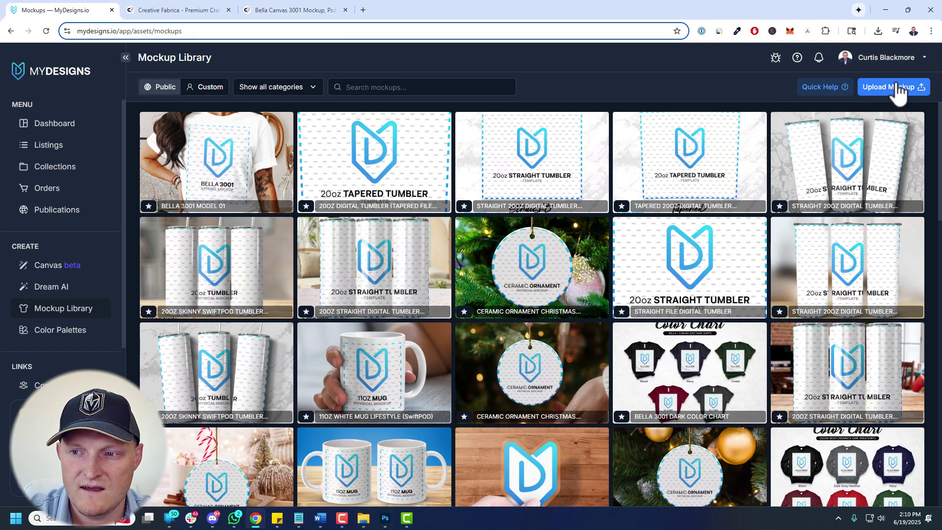
- Switch back to the MyDesigns Mockup Library and upload the 11oz Mug - White PSD from the Downloads folder
click(896, 85)
click(484, 204)
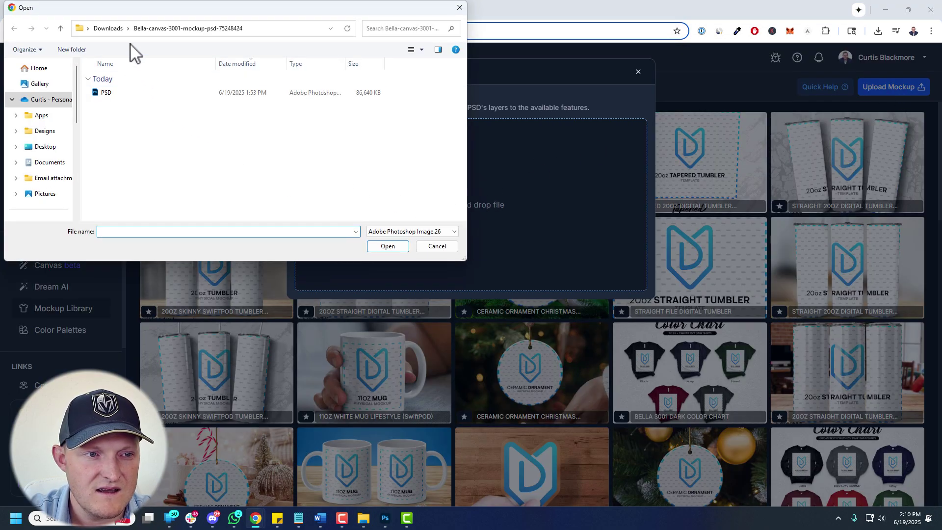
click(113, 28)
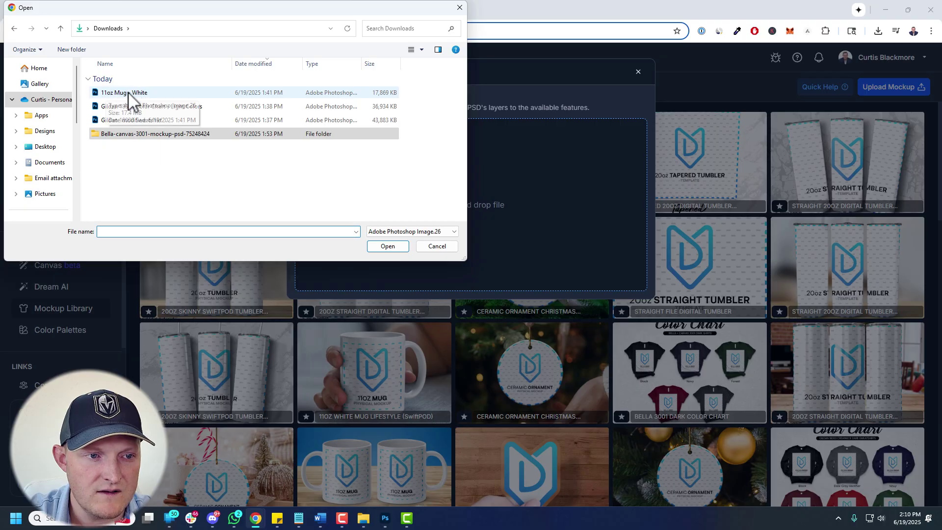
double_click(123, 92)
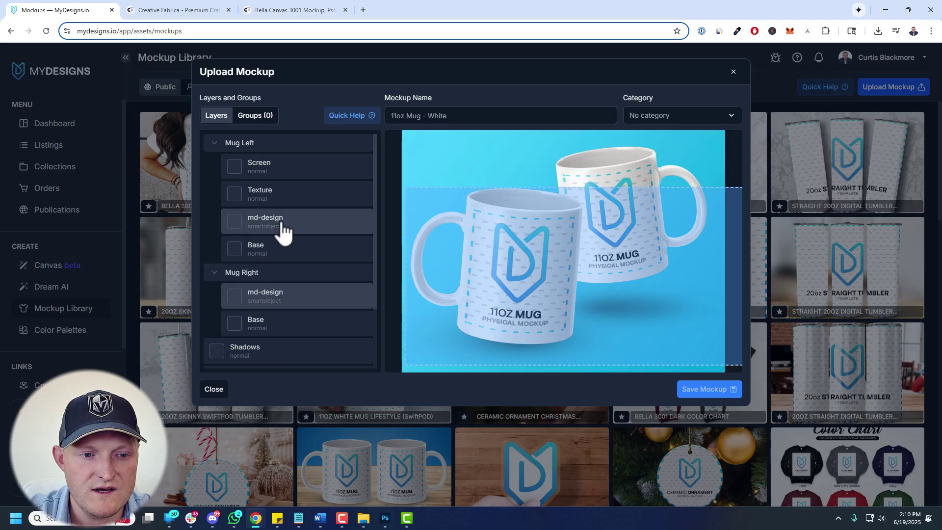
- Enable the md-design smart objects of both Mug Left and Mug Right, and combine them into one image group
scroll(282, 223, down, 1)
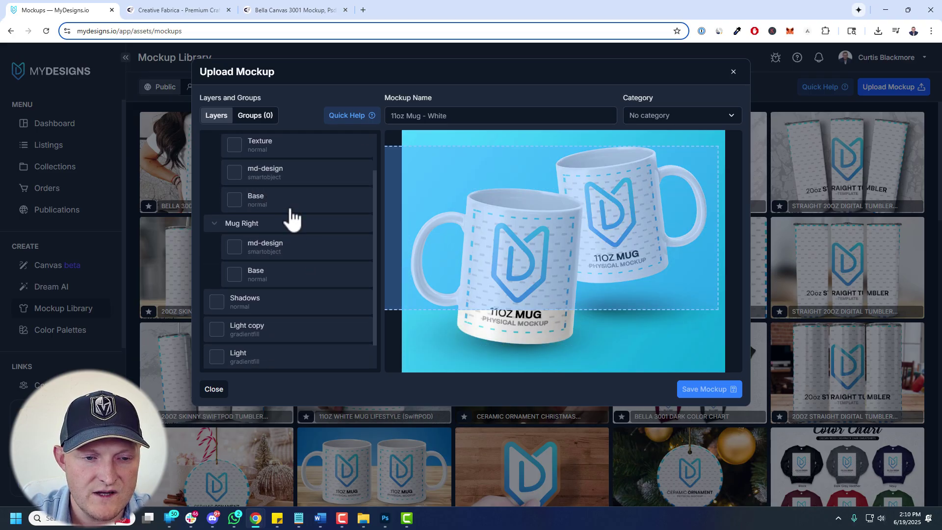
scroll(285, 205, up, 1)
click(265, 229)
click(280, 259)
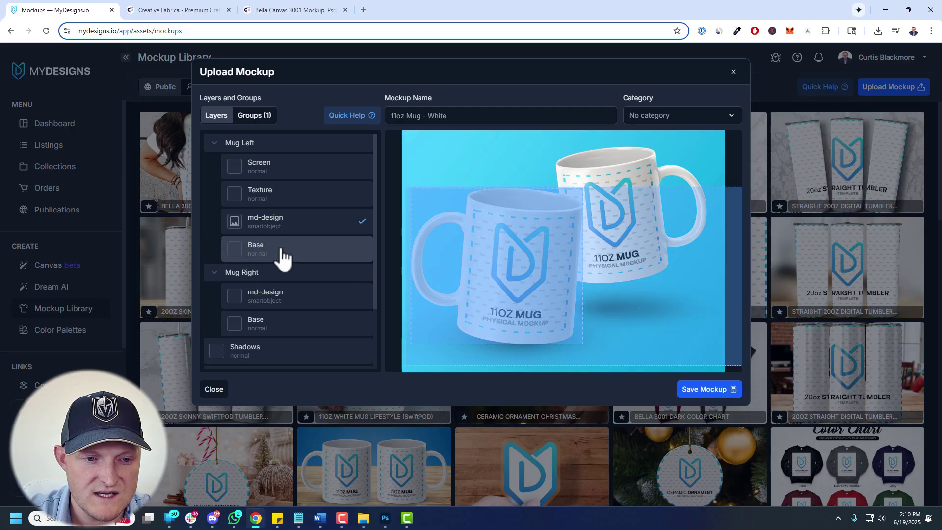
scroll(279, 258, down, 2)
click(278, 251)
click(294, 279)
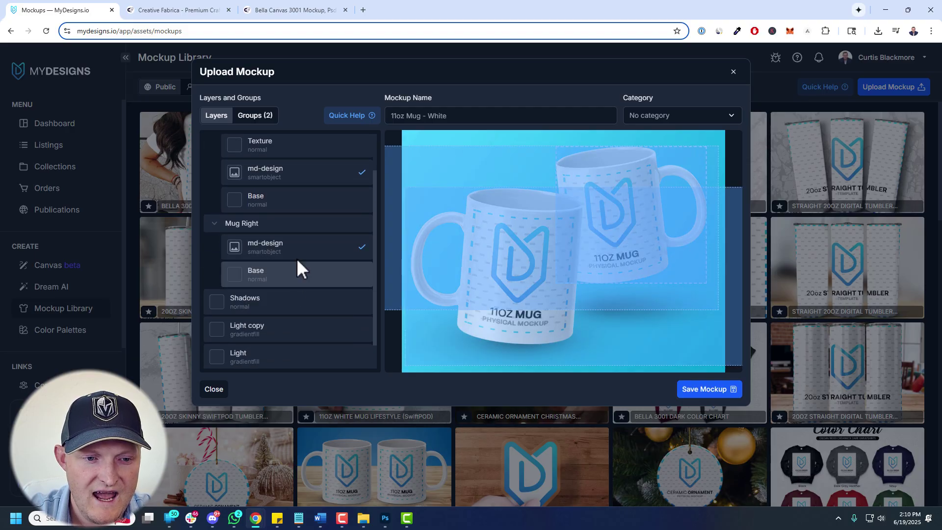
click(255, 116)
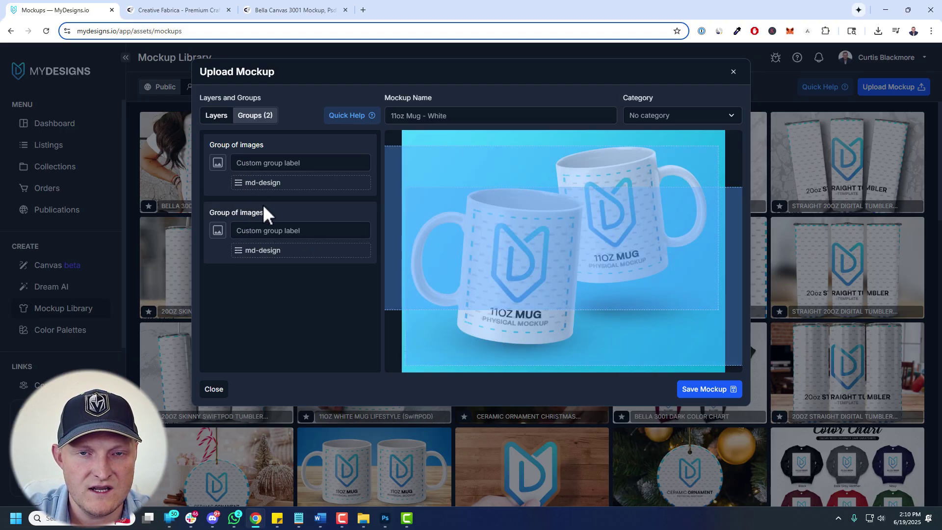
drag(237, 250, 247, 178)
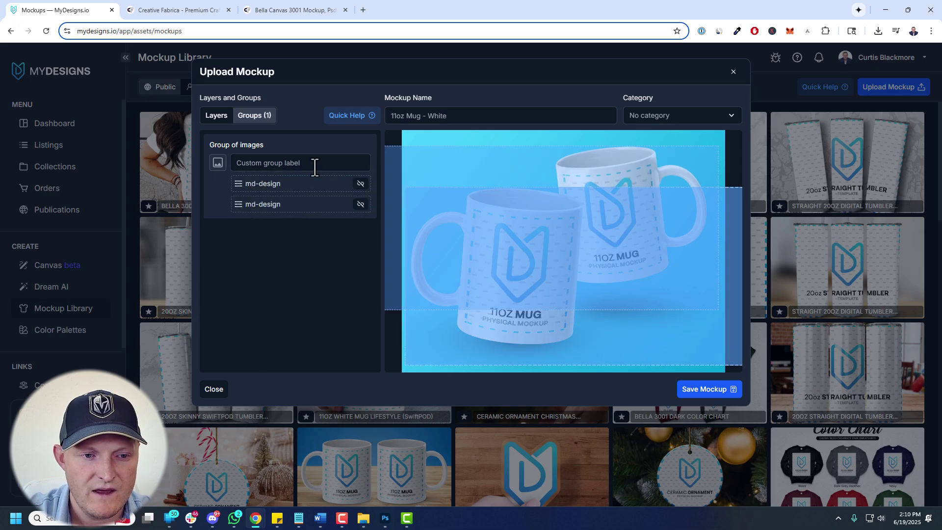
- Label the group of images "Print File" and enable the background-color layer as a color layer
drag(314, 167, 250, 167)
text(Print File)
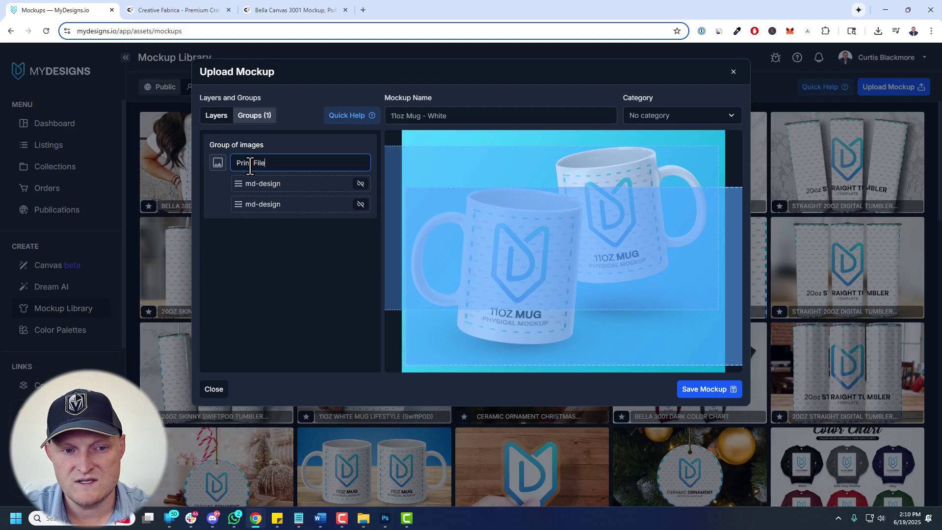
click(216, 115)
scroll(303, 274, down, 5)
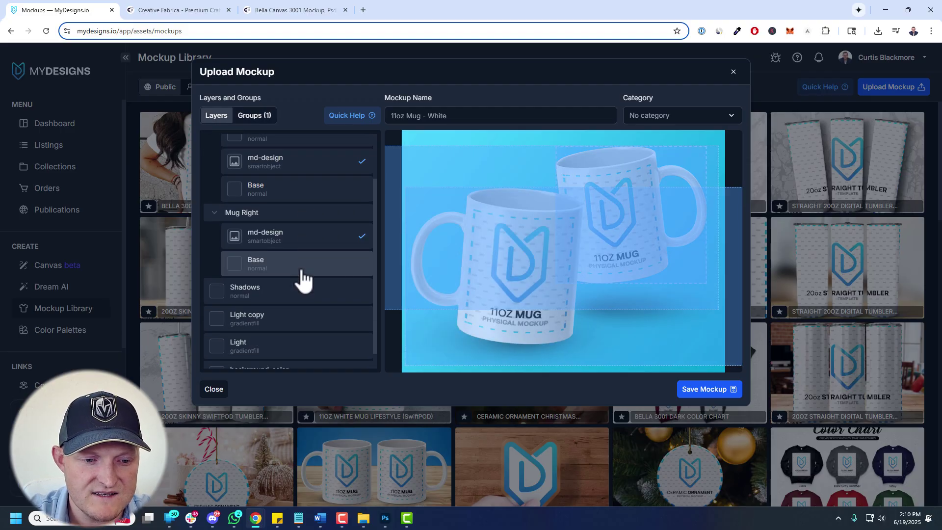
click(230, 365)
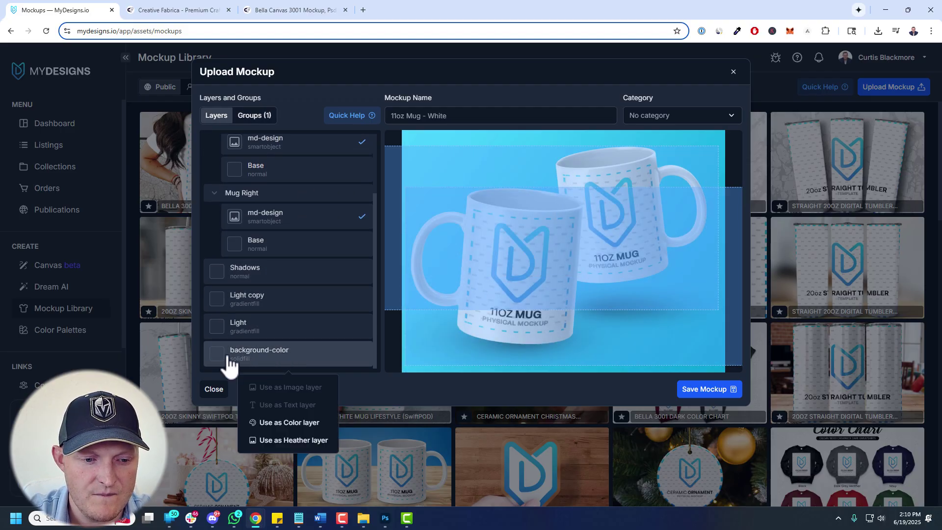
click(290, 423)
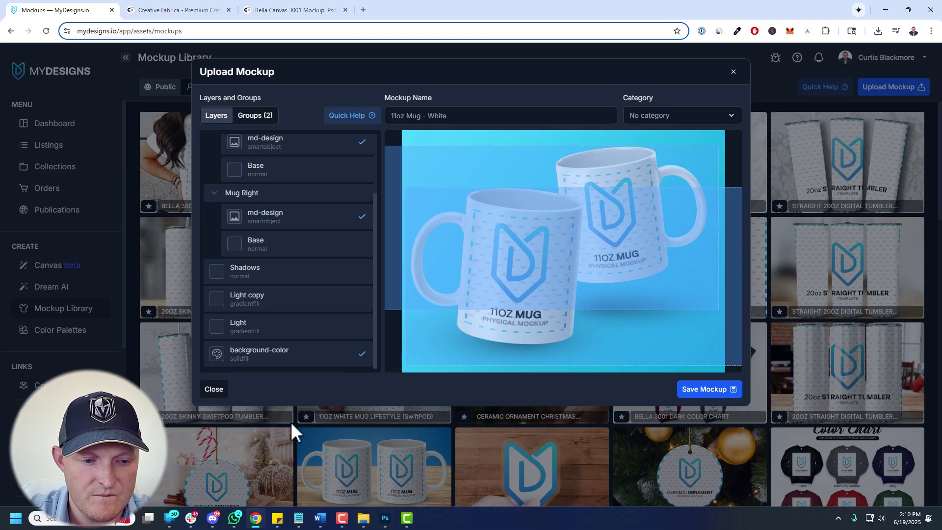
- Label the group of colors "Background Color"
click(254, 116)
click(311, 252)
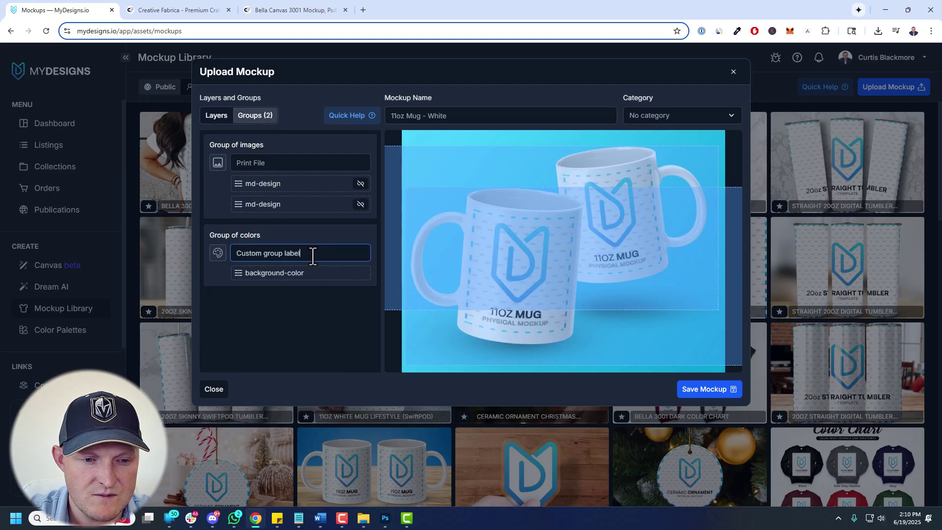
drag(312, 253, 214, 246)
text(Background Color)
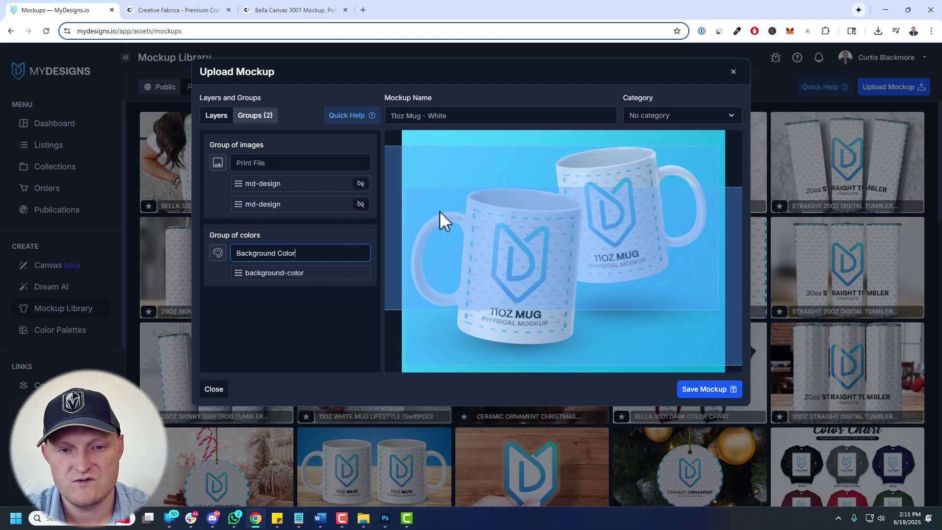
- Assign the 11oz Mug - White mockup to the Drinkware category and save it
click(677, 120)
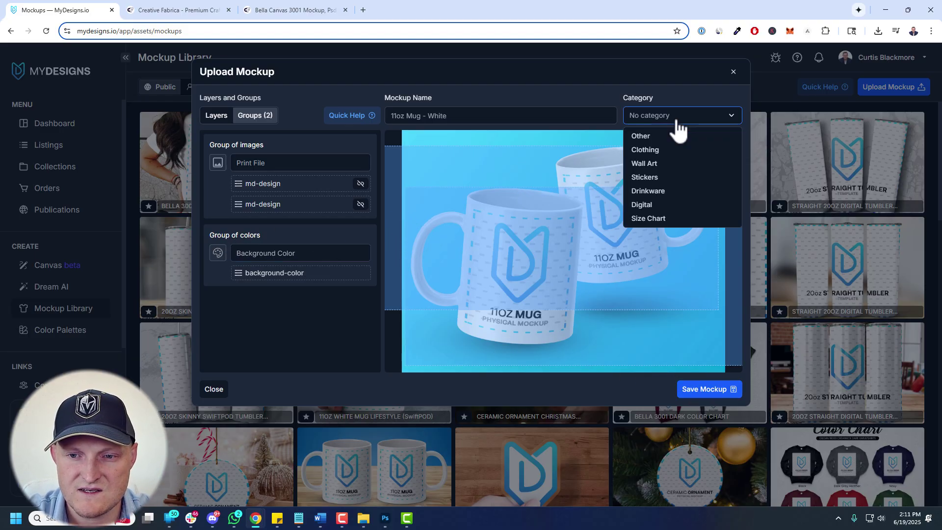
click(648, 191)
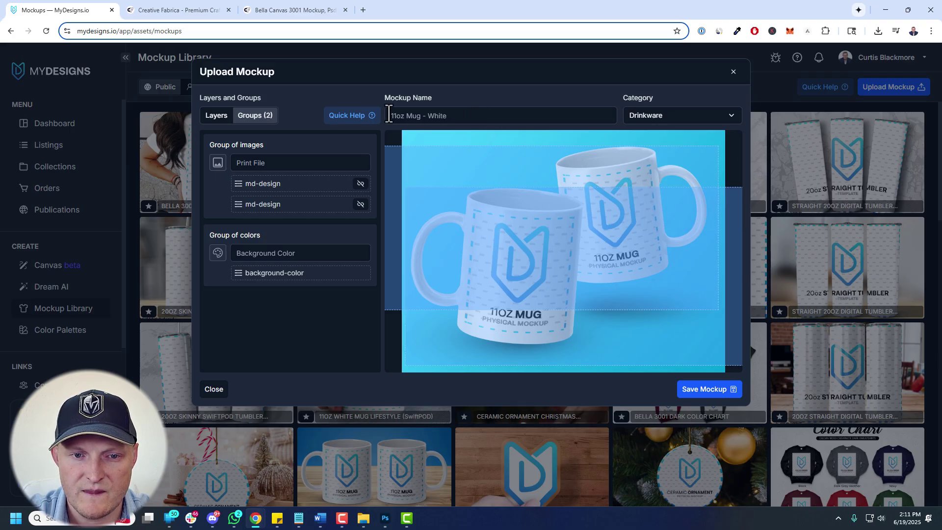
drag(389, 116, 474, 117)
click(709, 390)
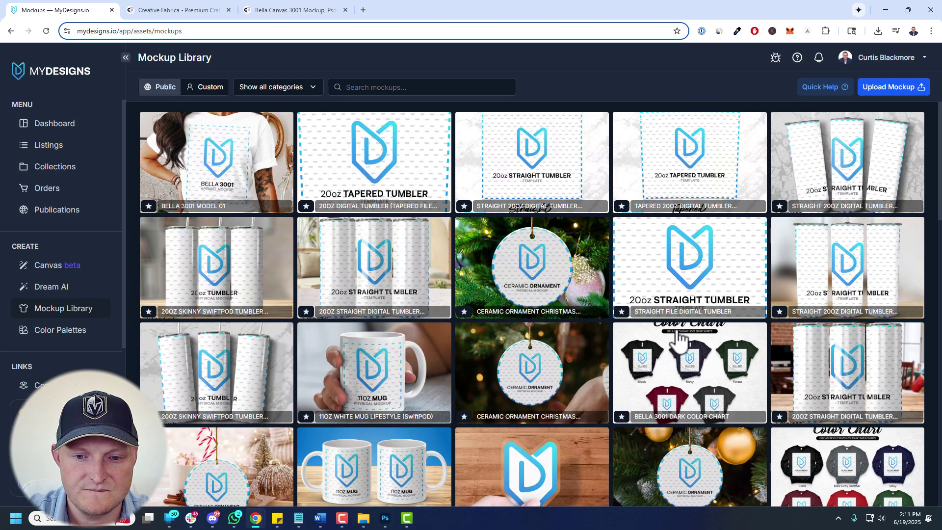
- Go to the listings, show the Arizona listing's wide mug design, and open the Mockups tool for that listing
click(69, 143)
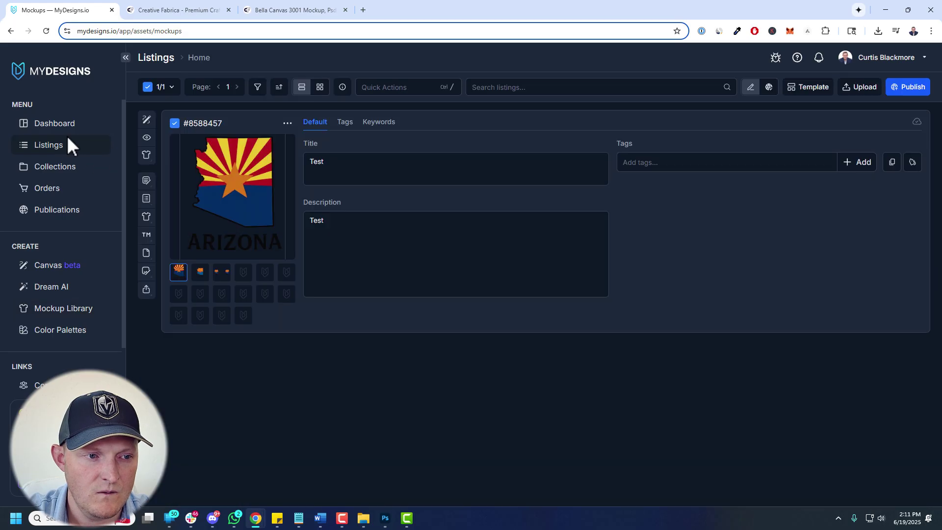
click(222, 273)
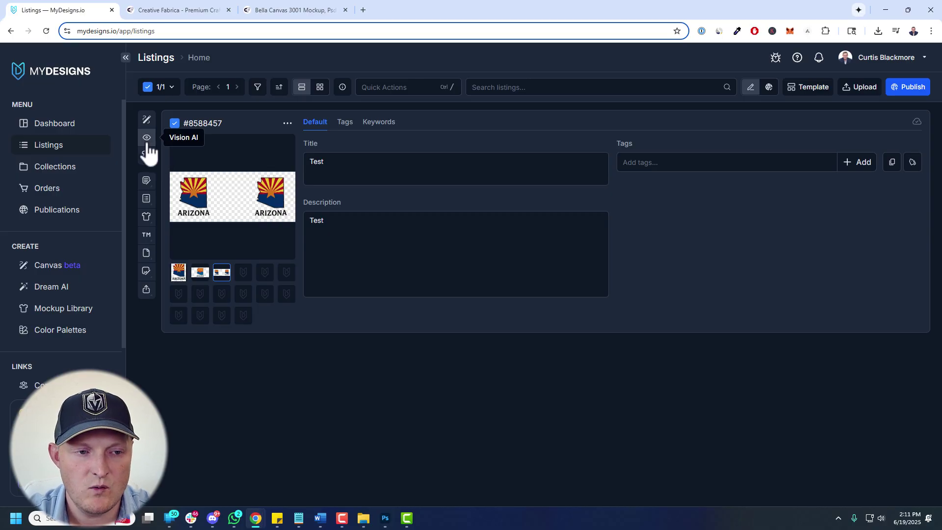
mouse_move(146, 155)
click(202, 157)
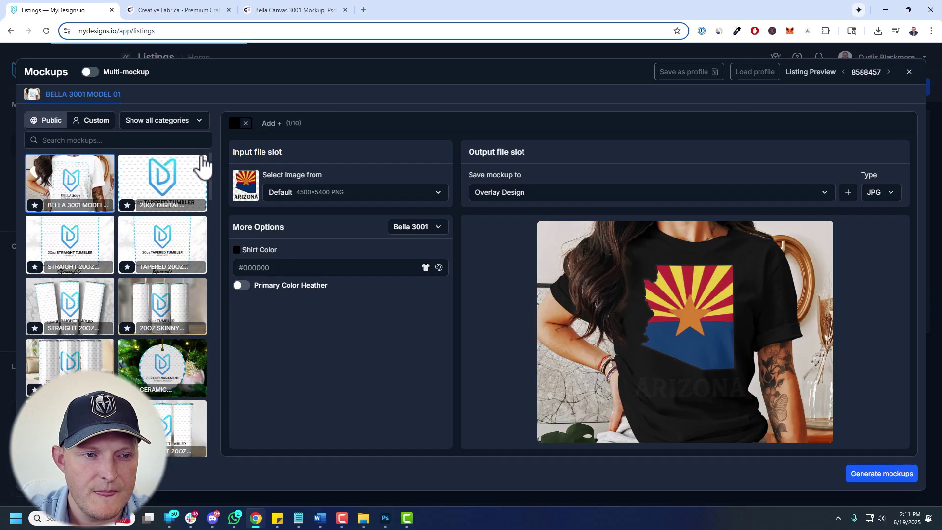
- Search the custom mockups for "11oz Mug" and select 11oz Mug - White.psd
click(93, 122)
click(135, 141)
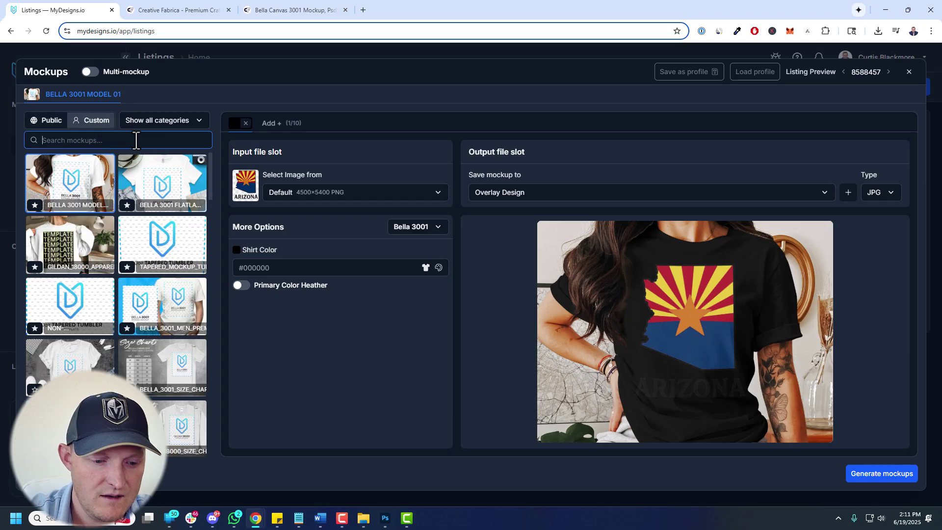
text(11oz Mug)
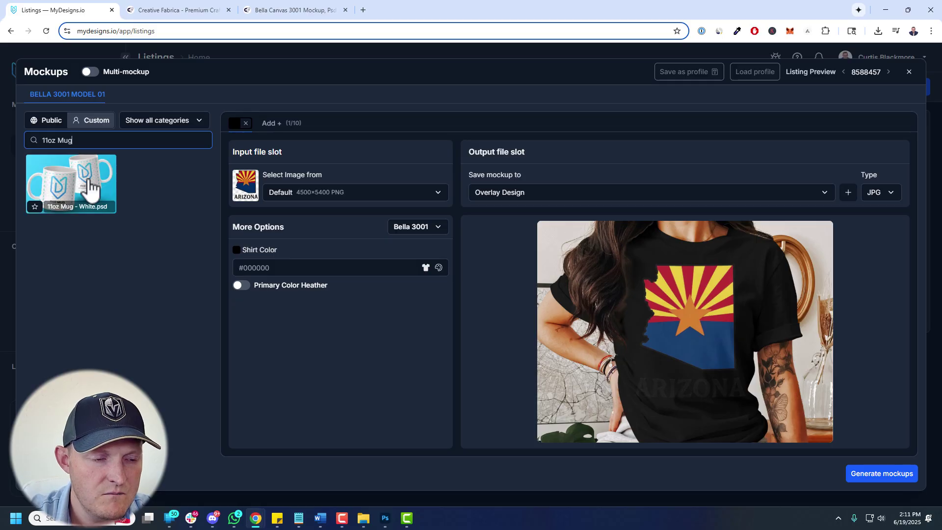
click(90, 181)
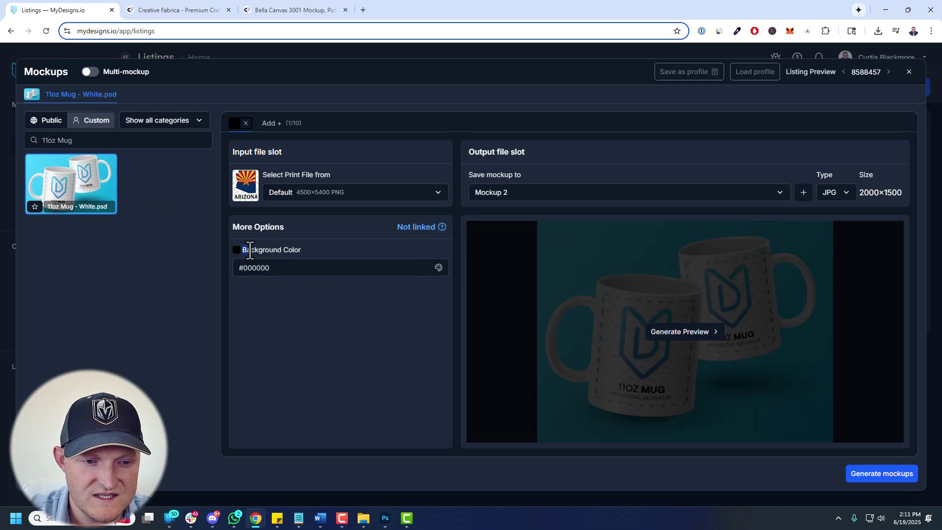
- Use Mug Design as the print file source and generate a preview of the mug mockup
click(312, 176)
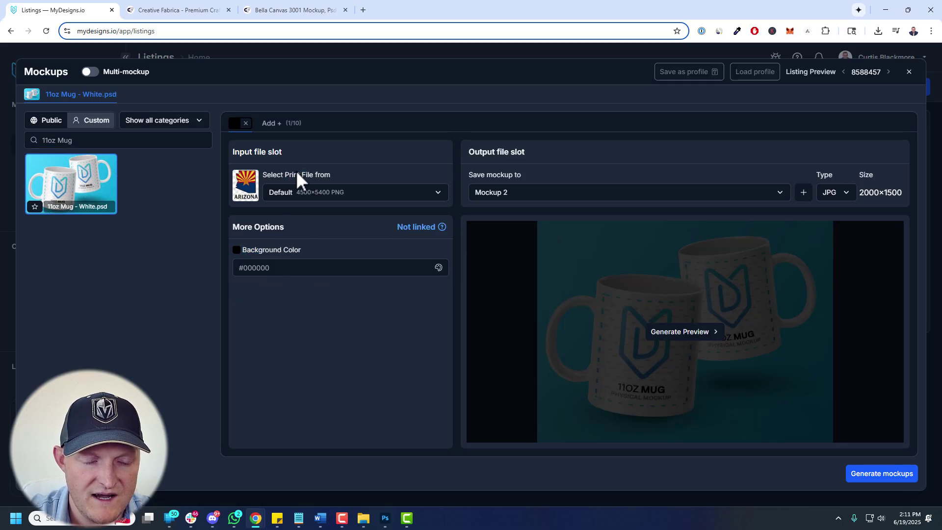
click(308, 197)
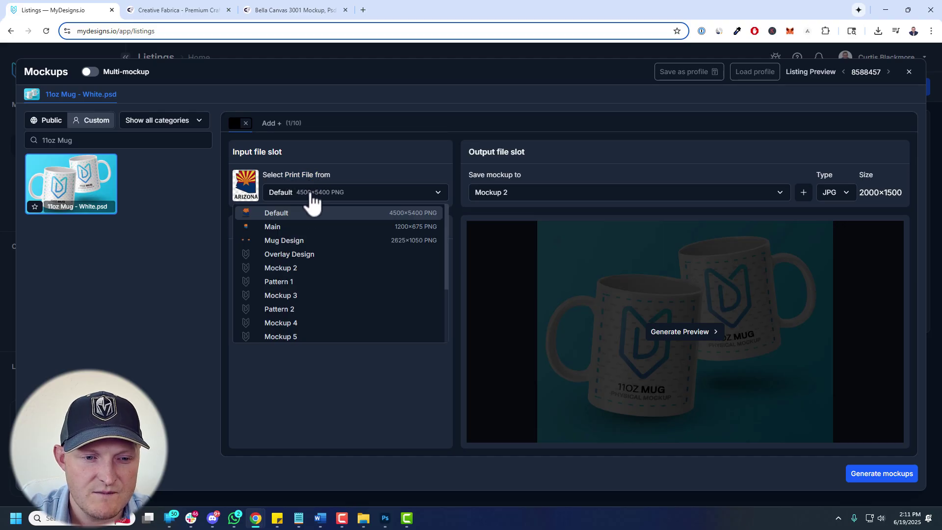
click(292, 239)
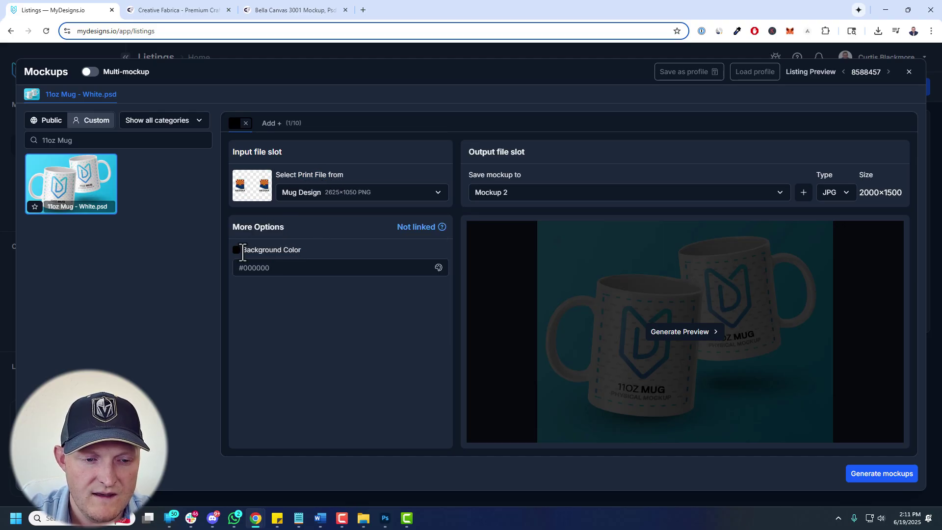
click(237, 250)
click(391, 294)
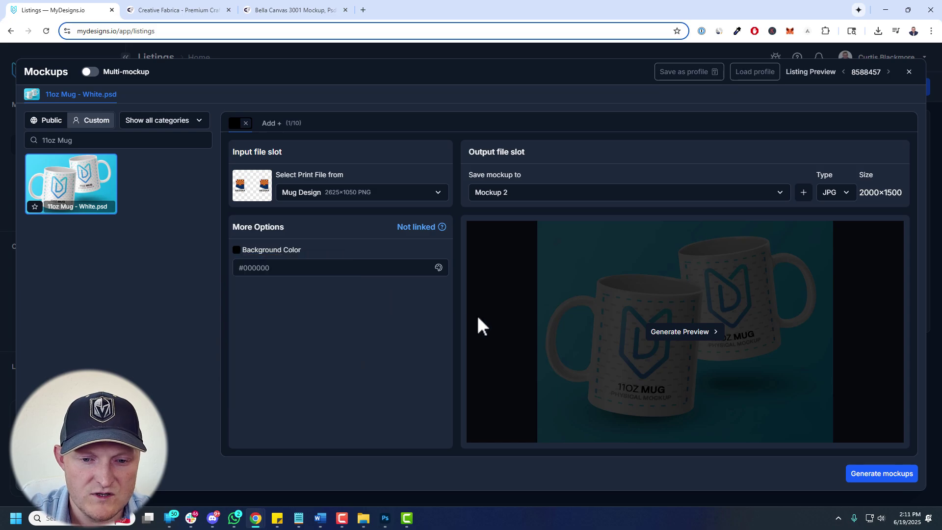
click(674, 333)
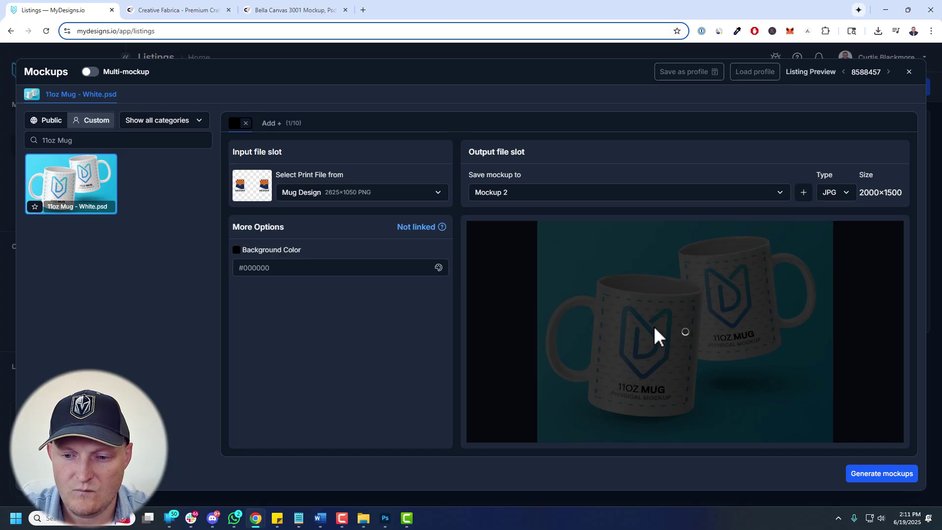
- Set the mug mockup's background color to #4400ff, preview it, and close the Mockups tool
click(243, 264)
drag(297, 333, 321, 333)
click(345, 255)
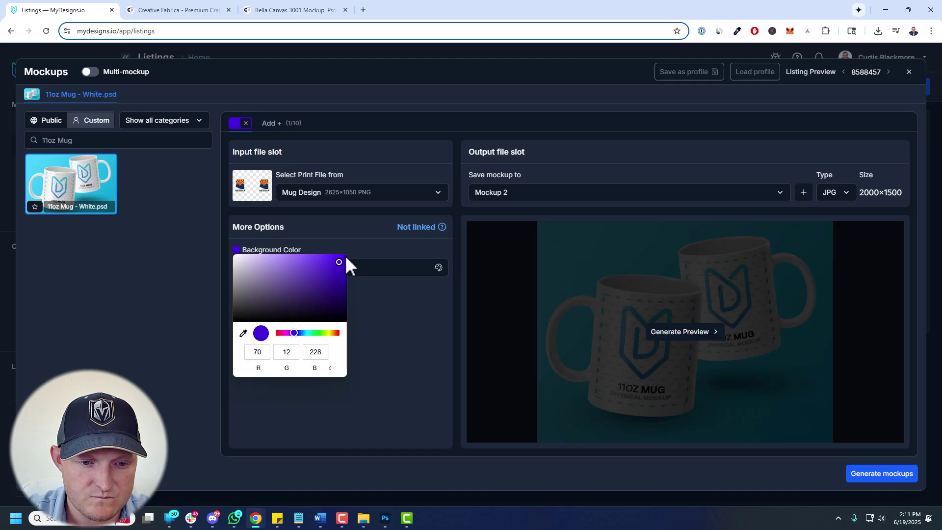
click(417, 318)
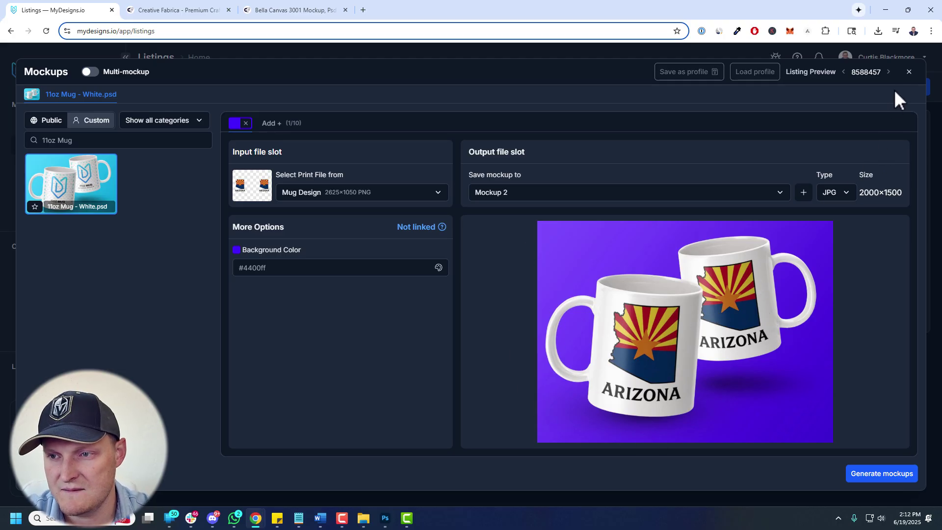
click(908, 72)
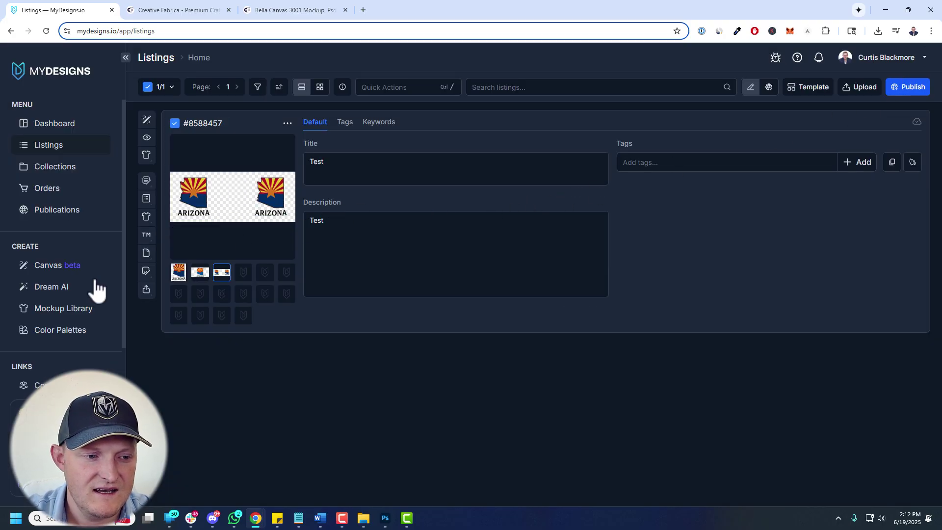
- Return to the Mockup Library and open the Gildan 18000 Color Chart - Light Colors PSD from the Downloads folder in Photoshop
click(107, 311)
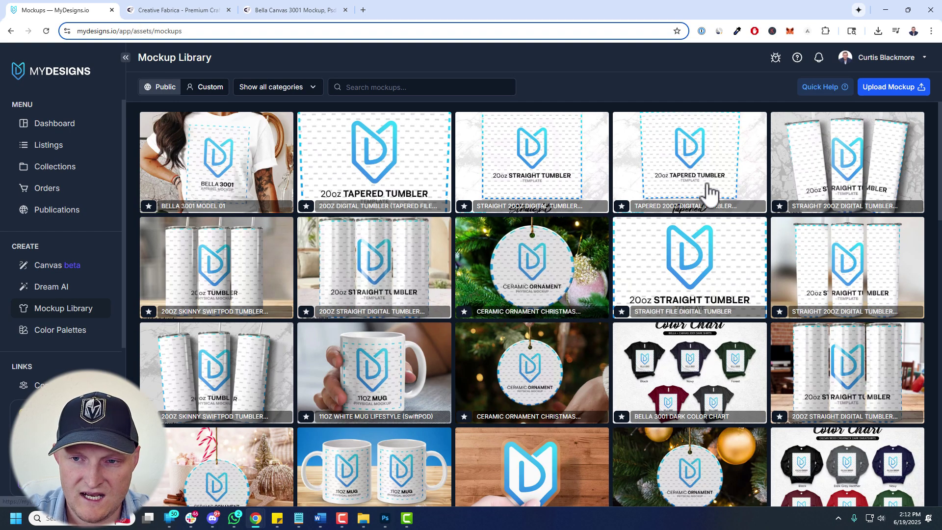
click(363, 517)
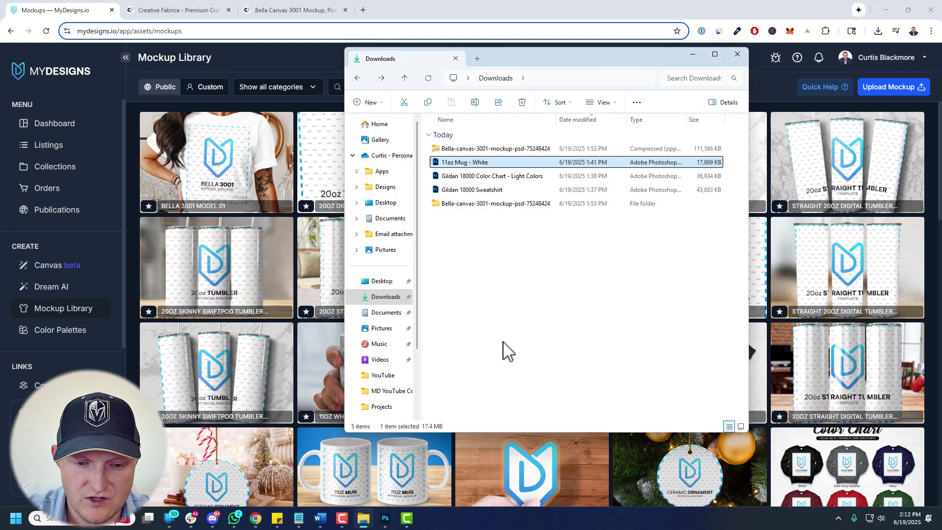
click(475, 177)
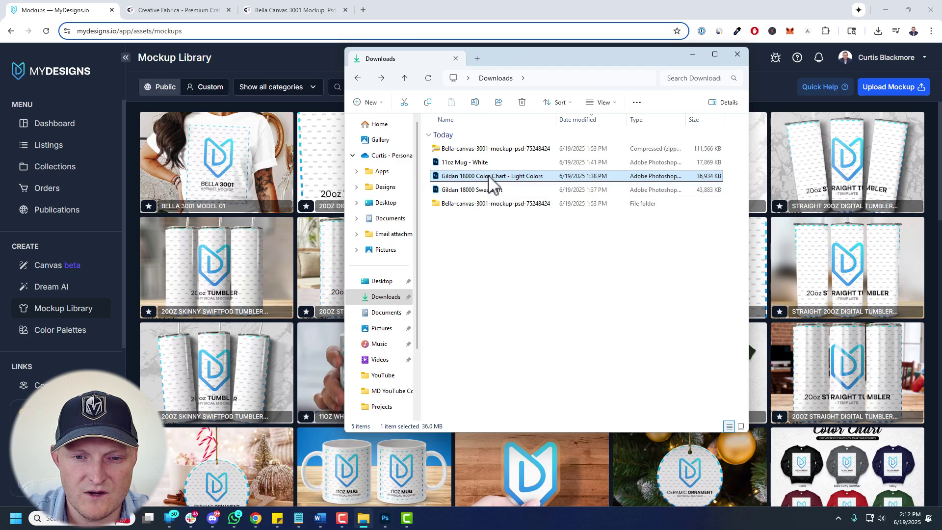
double_click(487, 176)
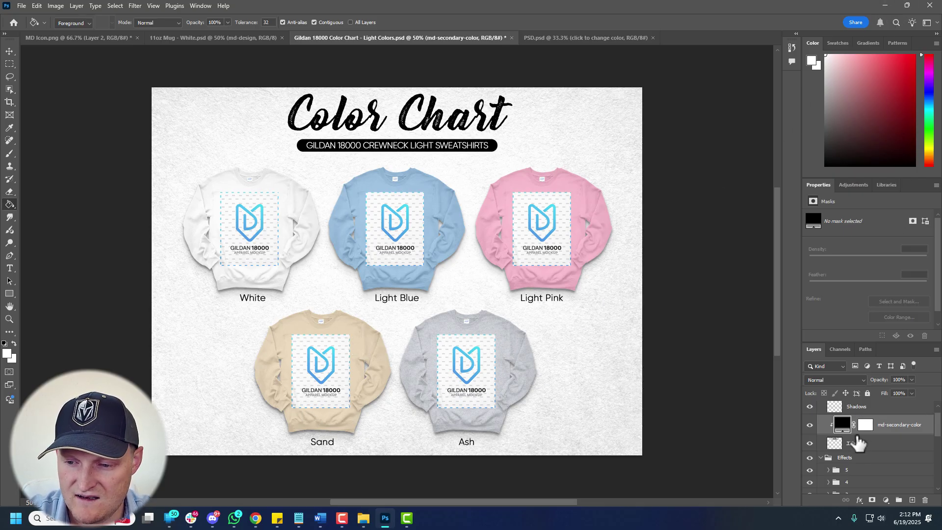
- Examine the md-secondary-color layer and the numbered Effects groups of the color chart PSD, and minimize Photoshop
scroll(865, 427, down, 2)
scroll(860, 438, down, 2)
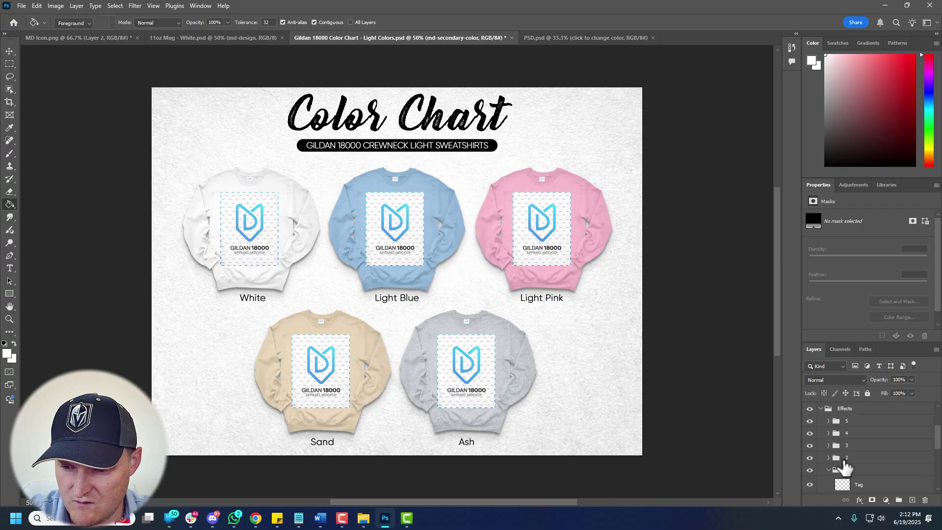
click(889, 9)
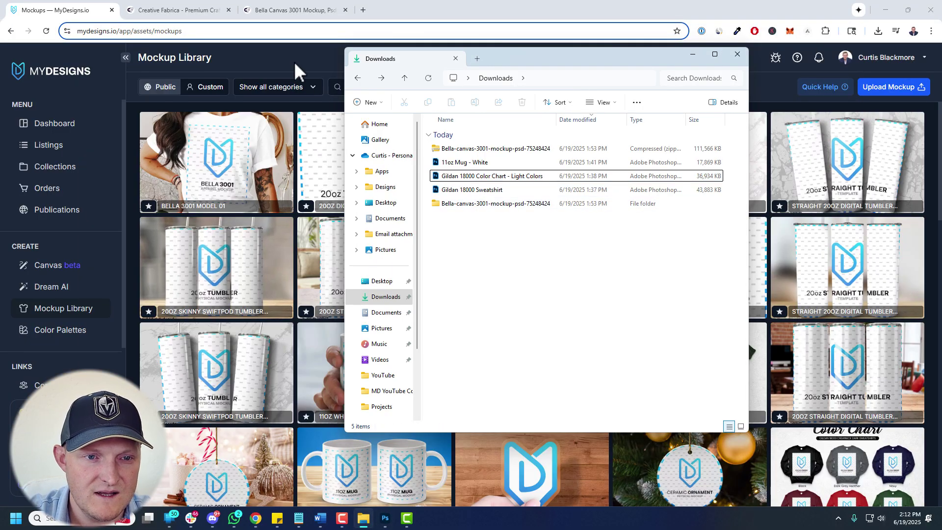
- Upload the Gildan 18000 Color Chart - Light Colors PSD as a mockup and assign it to the Clothing category
click(293, 61)
click(872, 89)
click(501, 165)
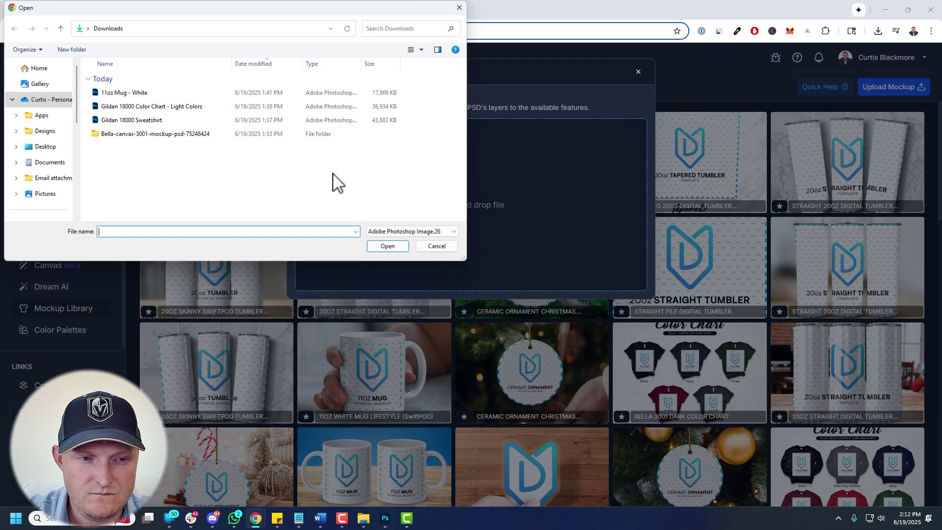
double_click(162, 107)
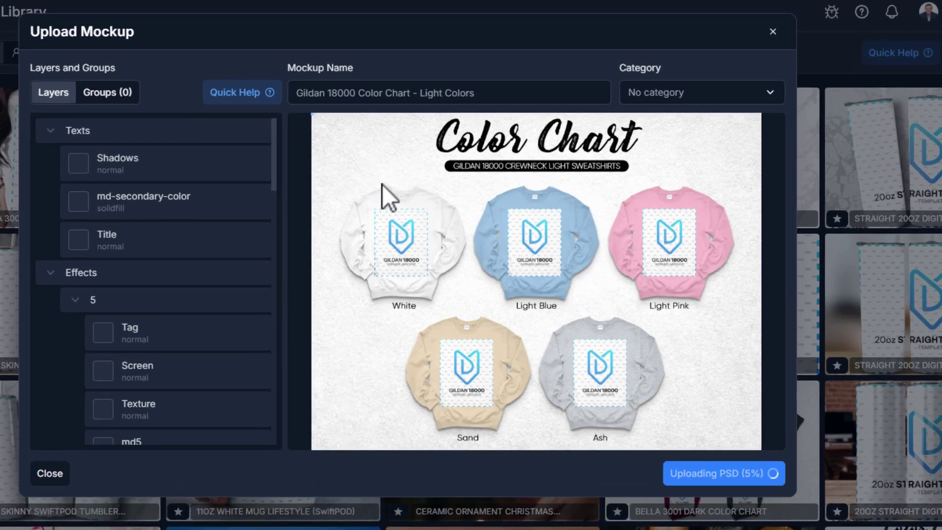
click(684, 108)
click(677, 141)
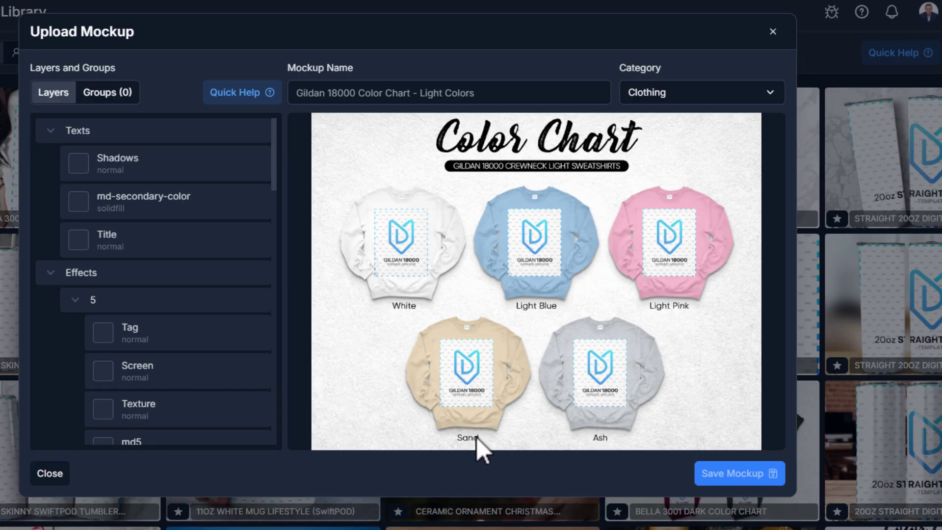
- Enable md-secondary-color in the Texts group as a color layer and look through the remaining layers of the color chart
click(169, 207)
click(156, 296)
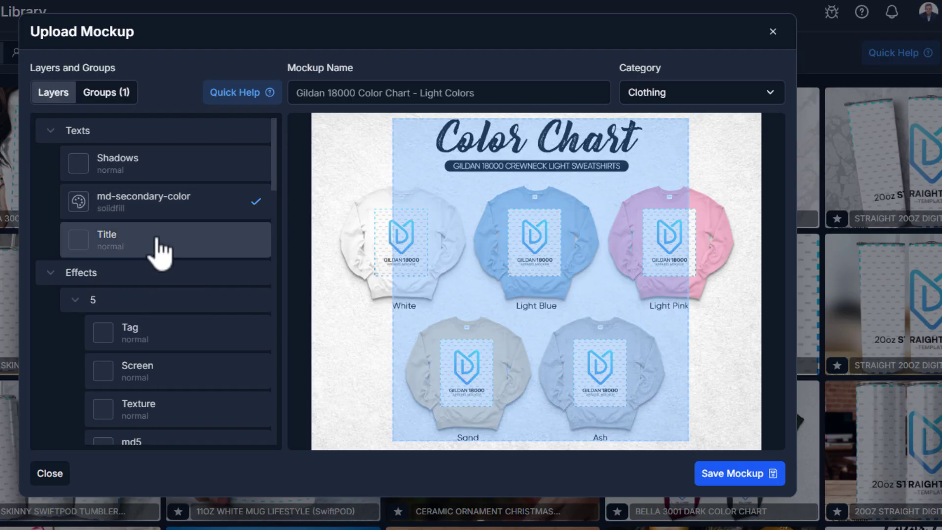
scroll(177, 210, down, 3)
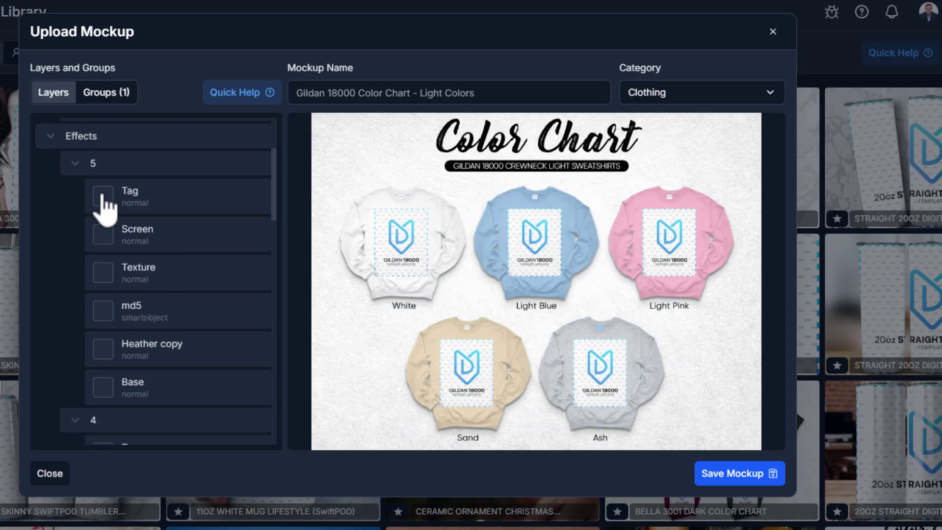
scroll(147, 294, down, 10)
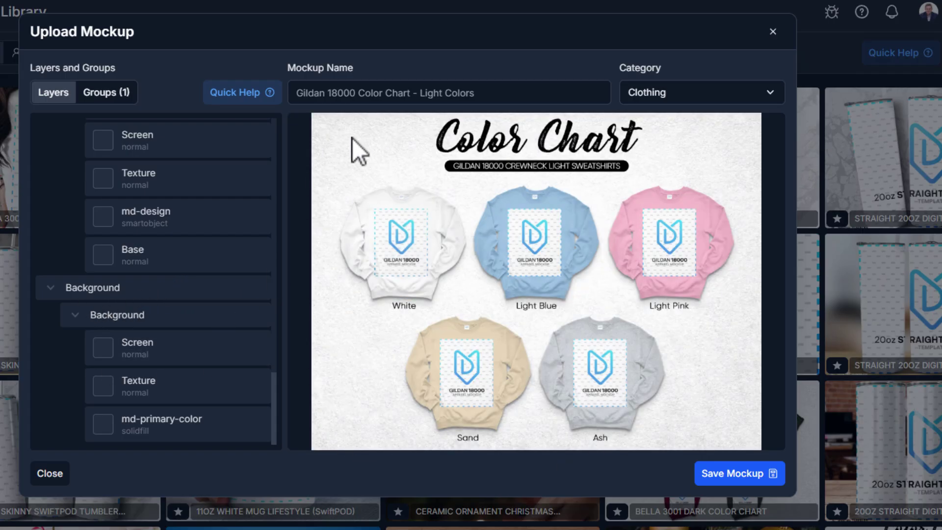
- Enable md-primary-color in the Background group as a color layer and check it among the mockup's groups and layers
click(159, 439)
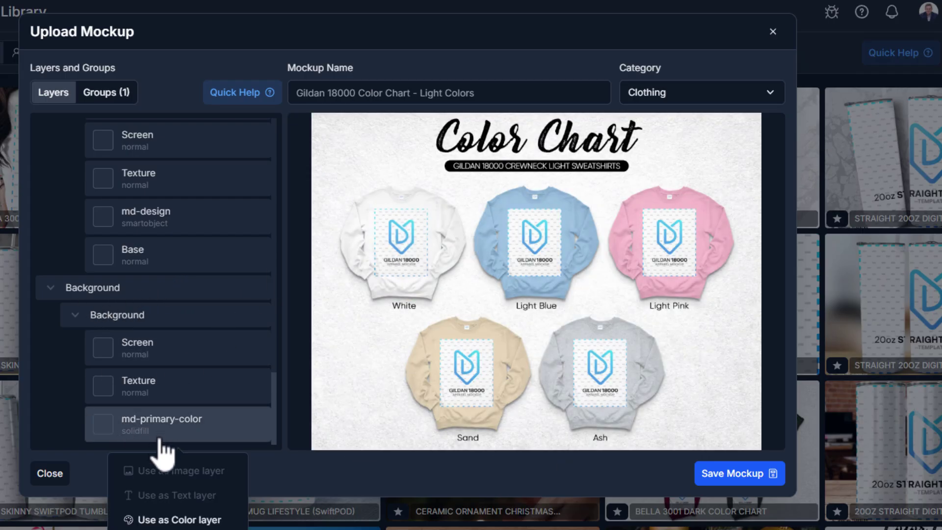
click(166, 521)
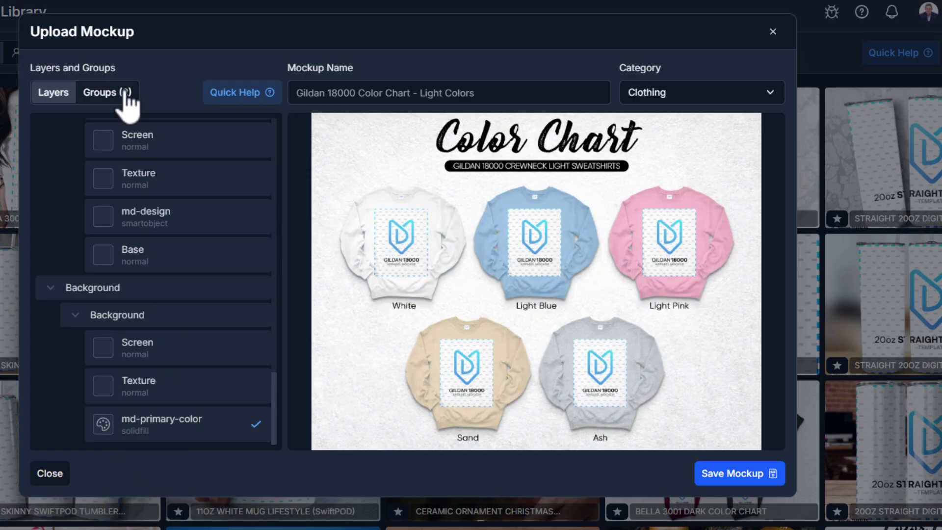
click(123, 93)
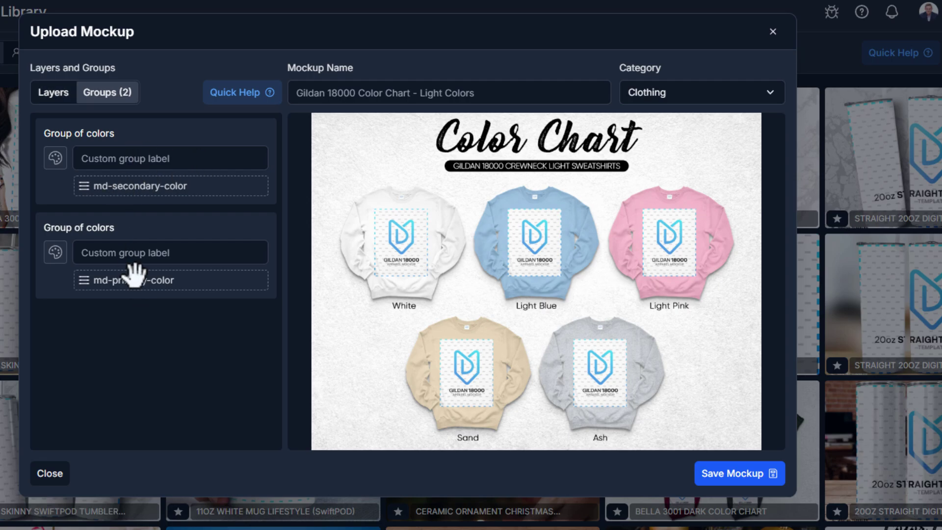
click(54, 93)
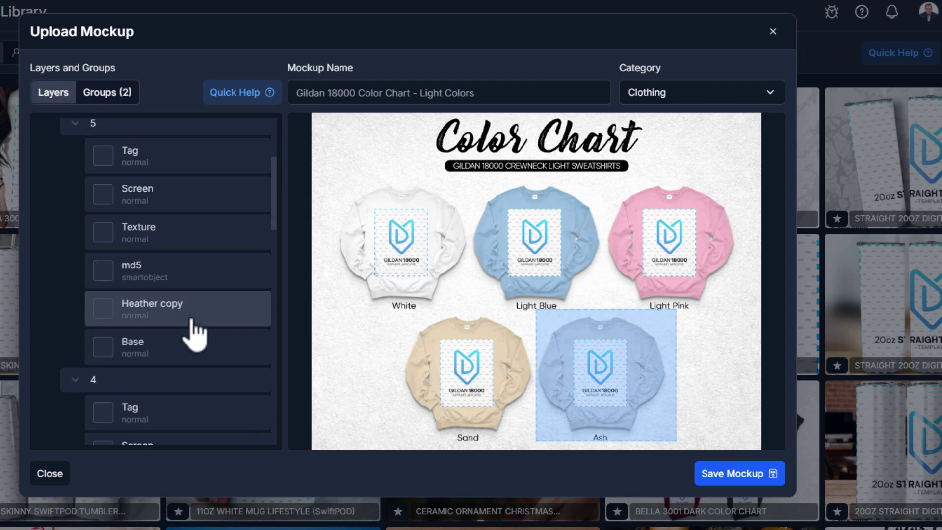
scroll(226, 331, down, 10)
scroll(193, 335, down, 1)
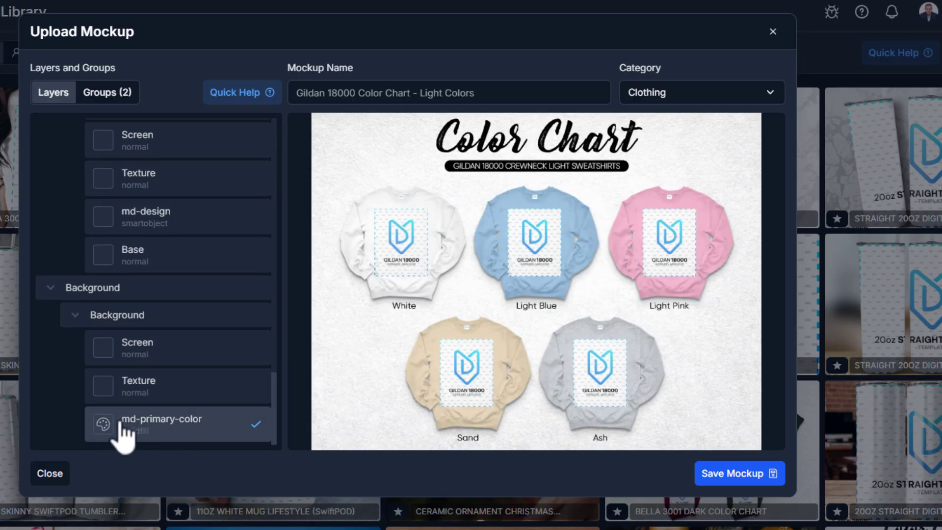
- Label the md-primary-color group "Background Color" and the md-secondary-color group "Text Color"
click(108, 92)
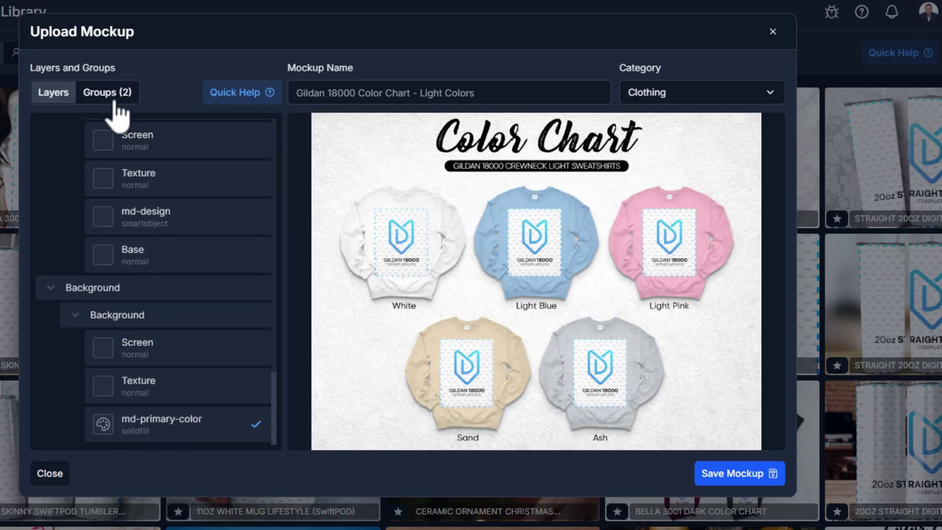
click(190, 253)
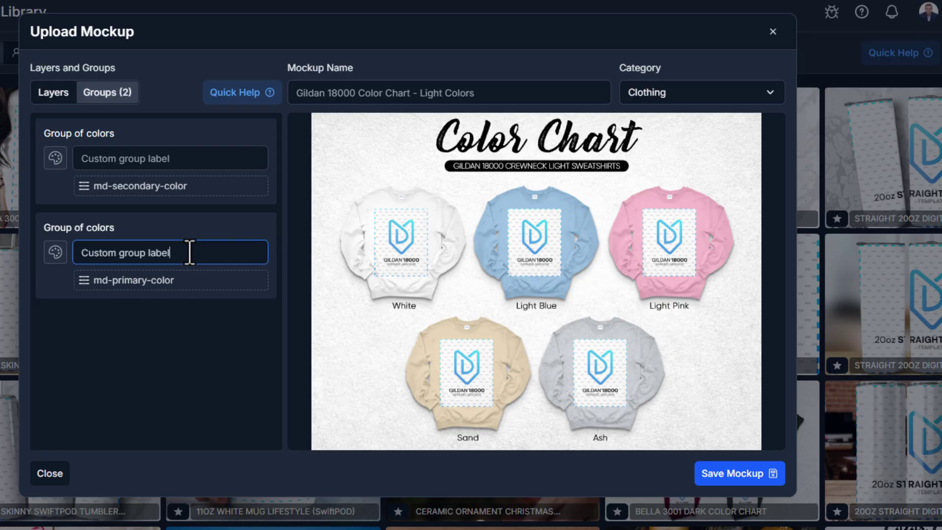
drag(189, 253, 15, 248)
text(Background Color)
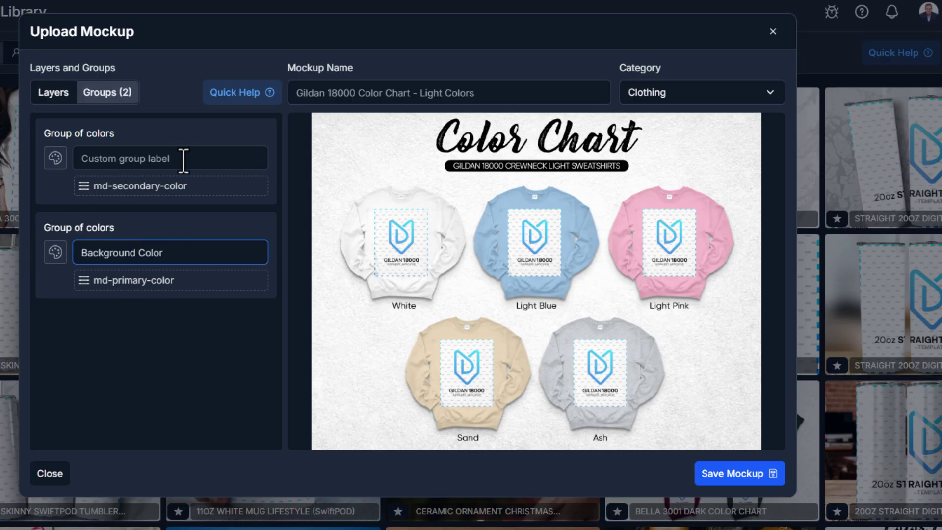
drag(183, 158, 40, 158)
text(T)
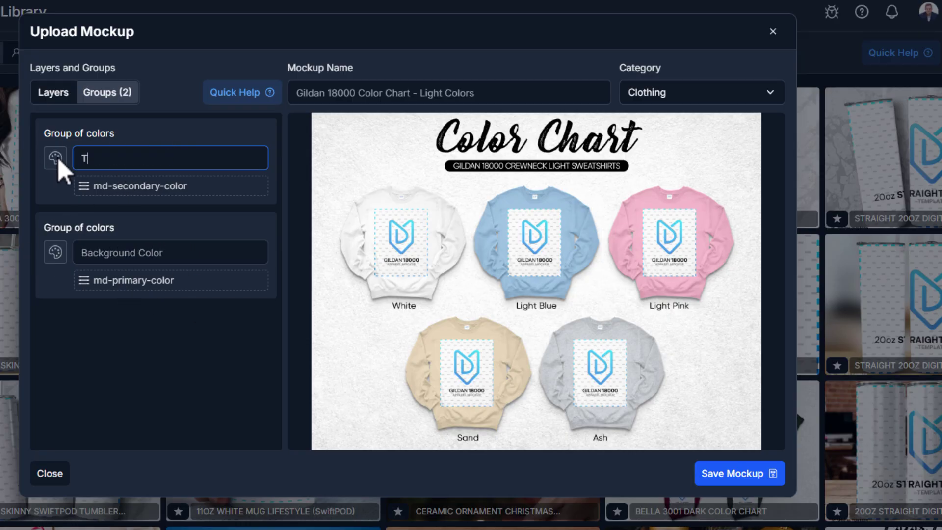
text(ext Color)
- Enable the smart objects md-design in group 1 and md in group 2 as image layers
click(58, 98)
scroll(158, 204, down, 2)
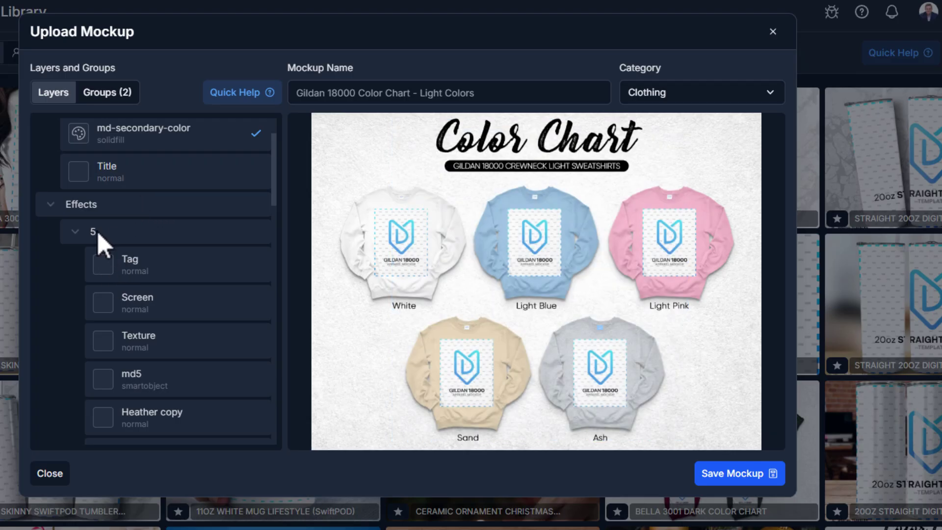
scroll(108, 241, down, 12)
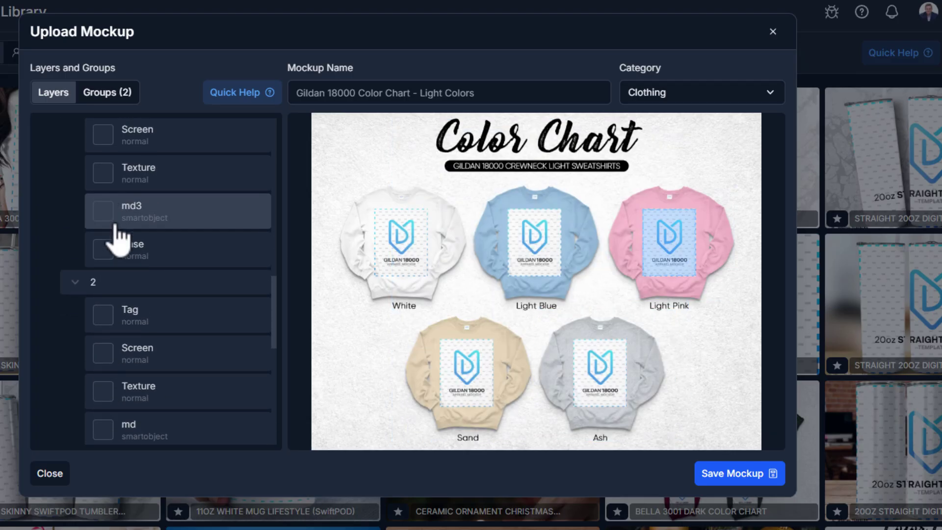
scroll(116, 238, down, 8)
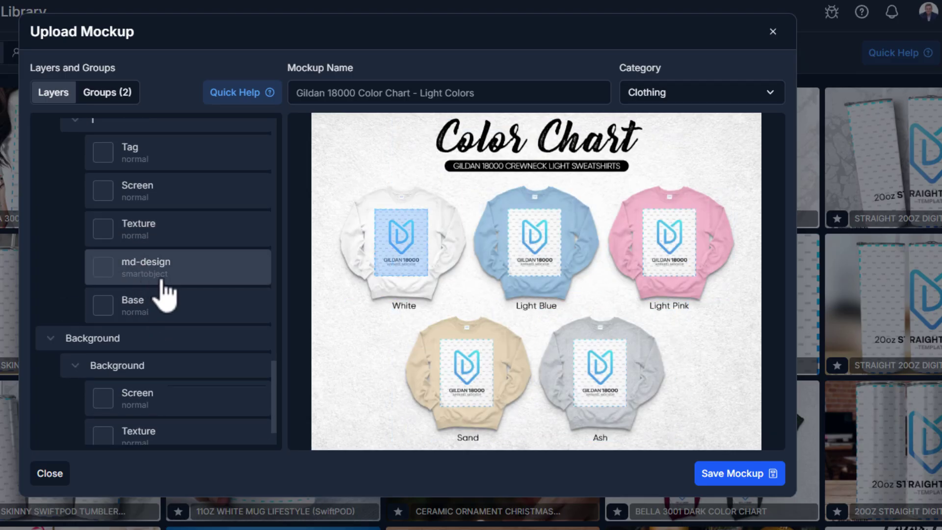
click(154, 284)
click(158, 310)
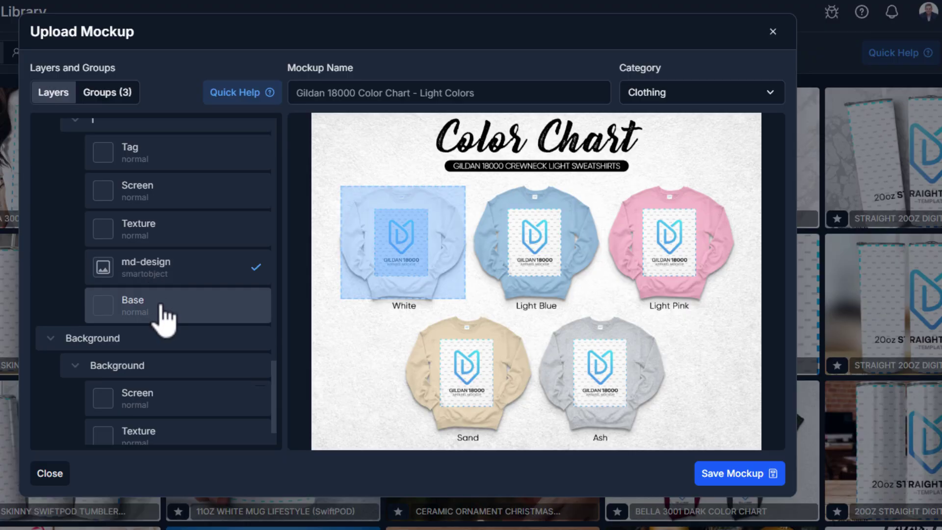
scroll(162, 319, up, 6)
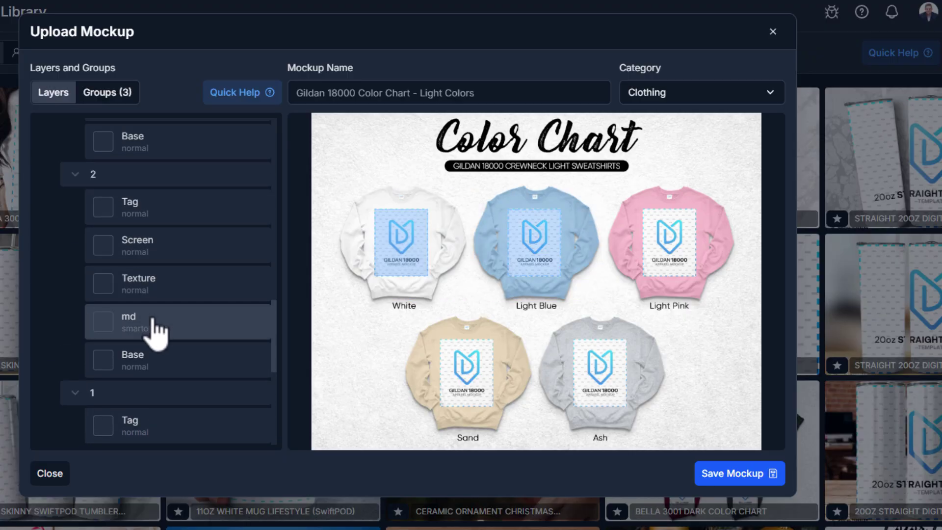
click(156, 333)
click(169, 368)
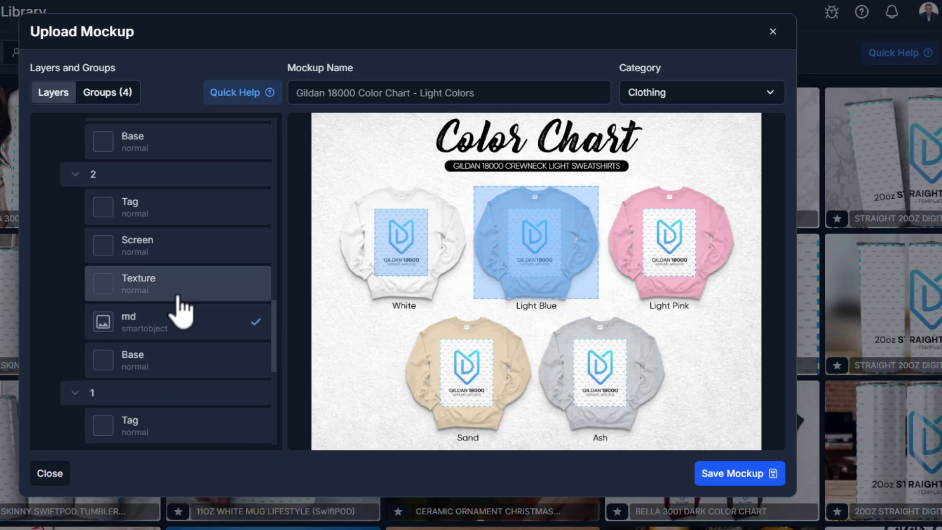
- Enable the remaining smart objects md3, md4 and md5 as image layers
click(160, 318)
click(194, 354)
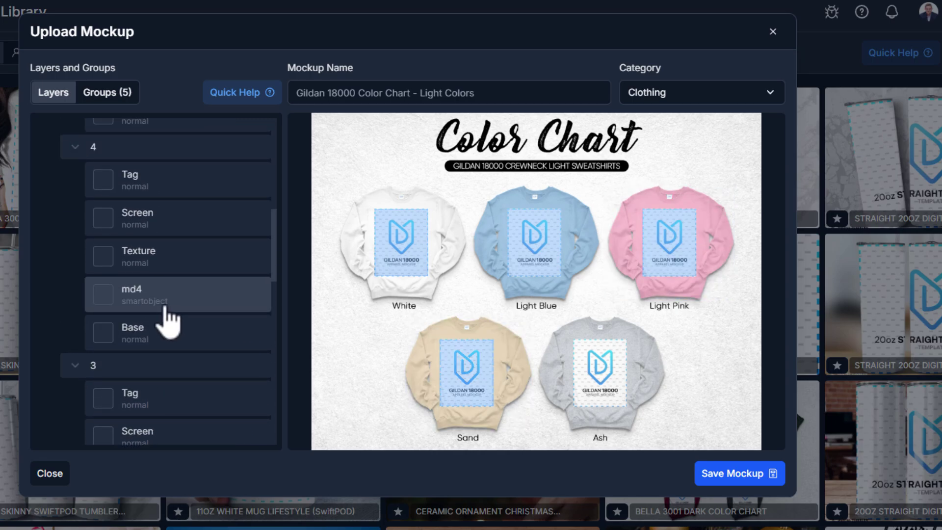
click(169, 300)
click(164, 340)
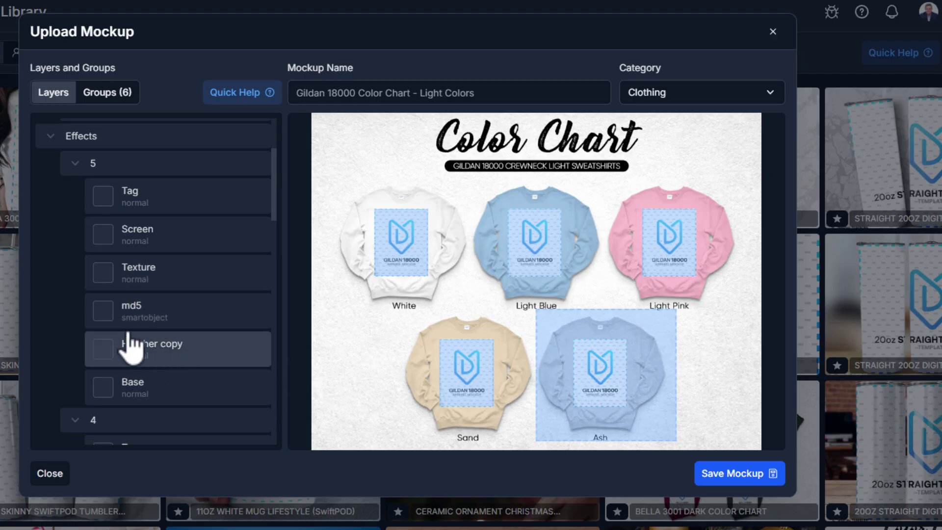
click(164, 314)
click(150, 357)
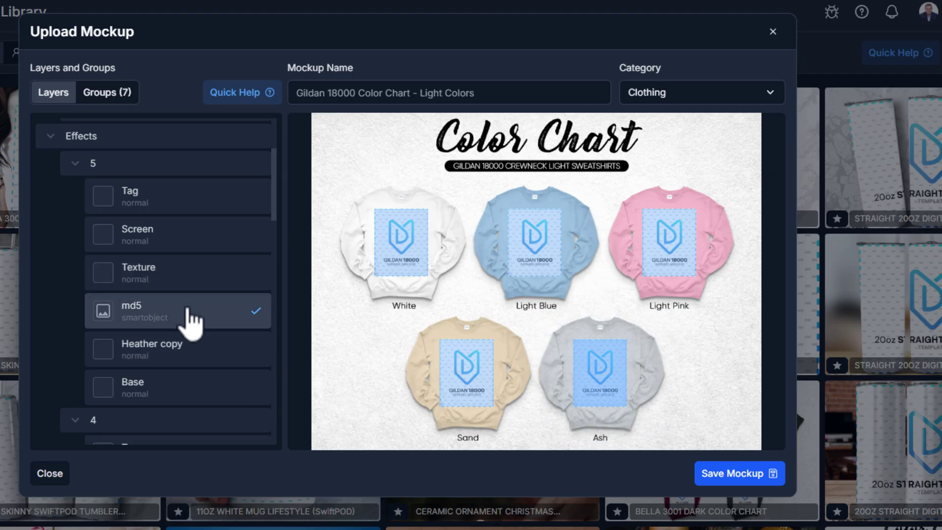
scroll(189, 321, up, 3)
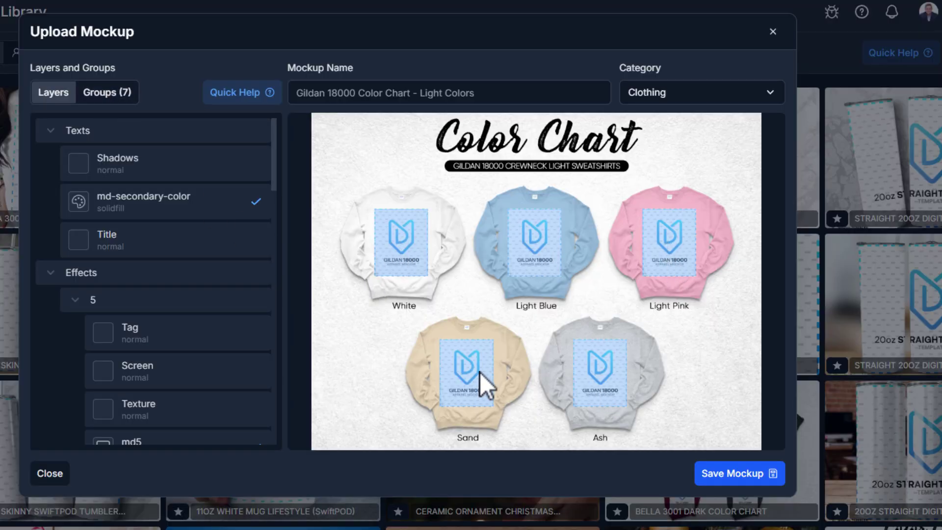
- Merge the md, md3, md4 and md5 image layers into the image group that holds md-design
click(116, 92)
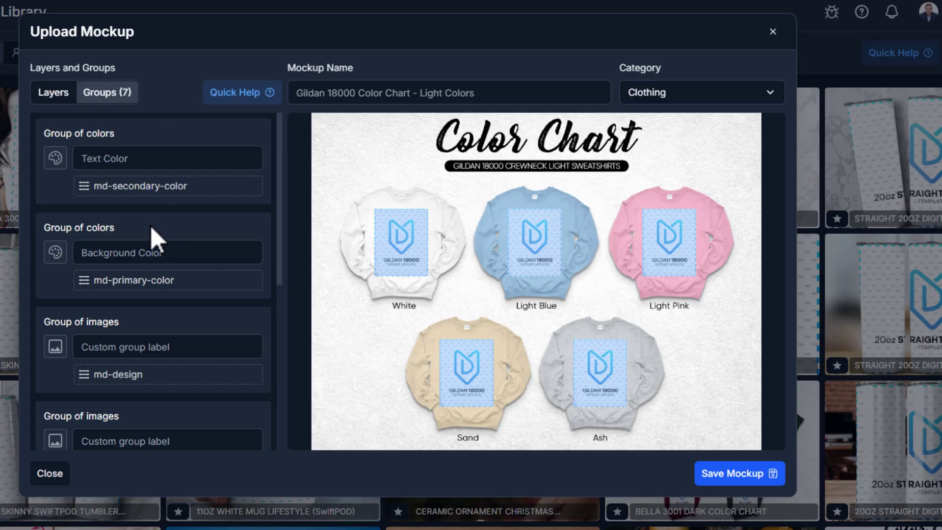
scroll(132, 196, down, 8)
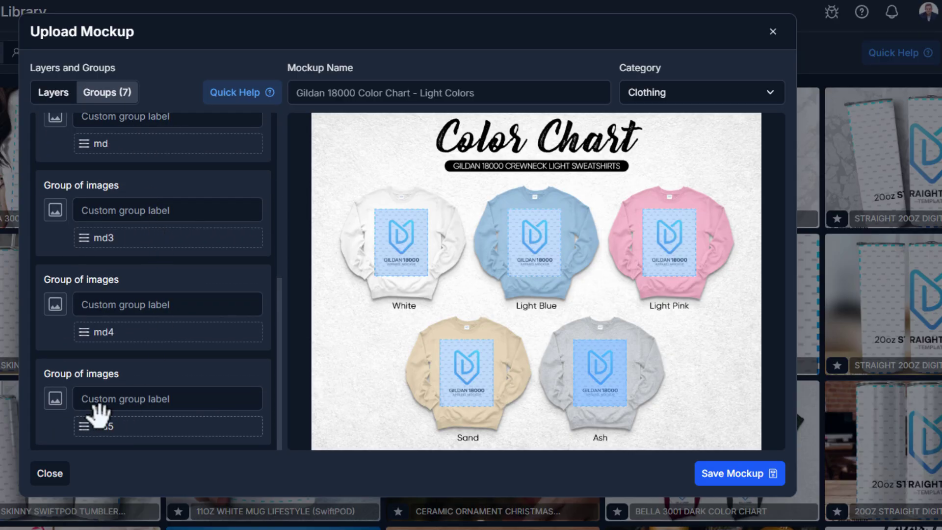
scroll(101, 244, up, 6)
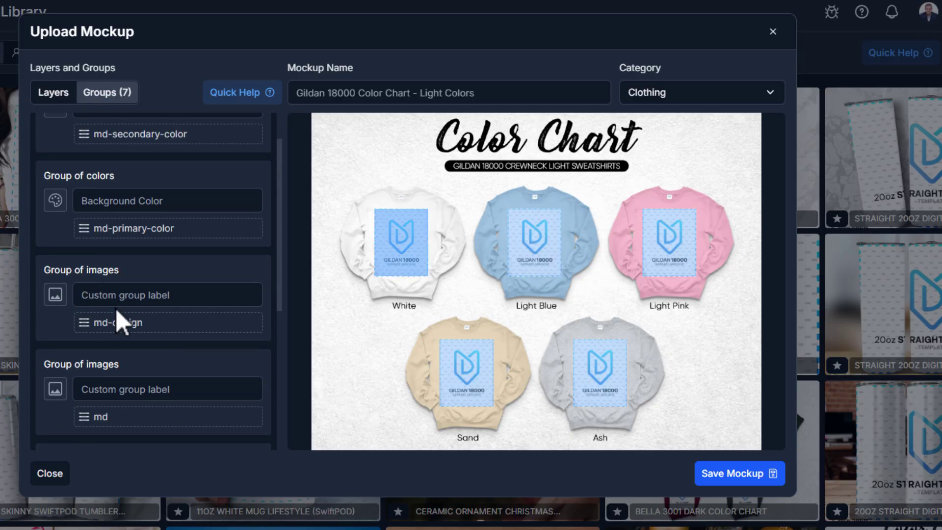
scroll(118, 304, up, 2)
scroll(98, 246, down, 2)
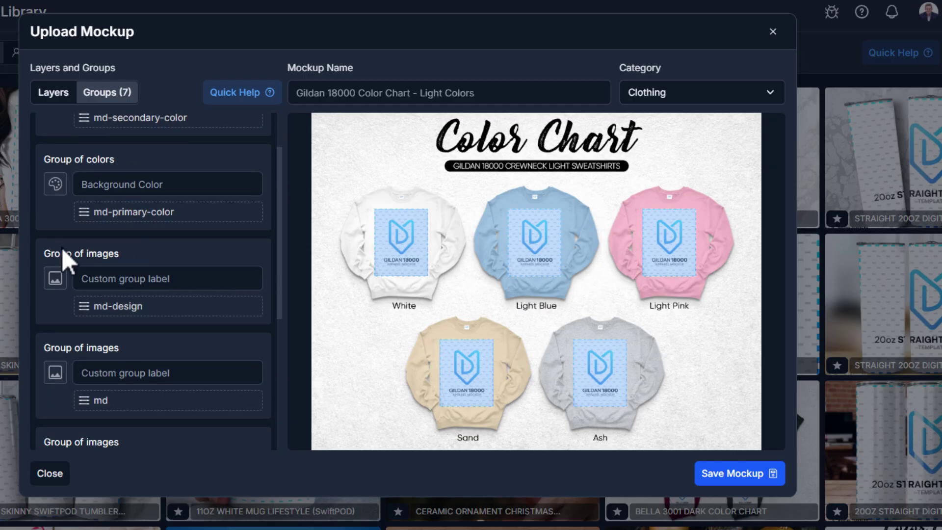
scroll(138, 245, down, 5)
drag(79, 264, 91, 202)
drag(88, 387, 88, 208)
drag(81, 323, 98, 273)
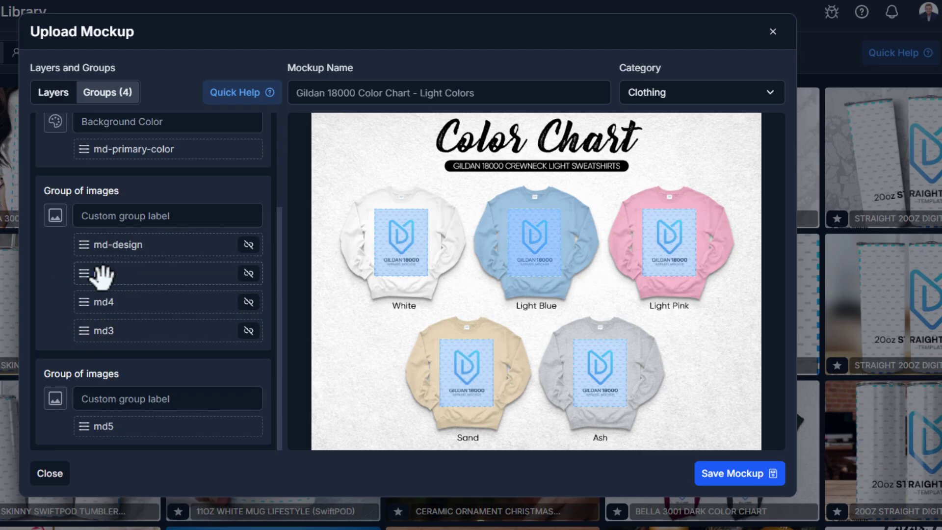
drag(85, 432, 99, 326)
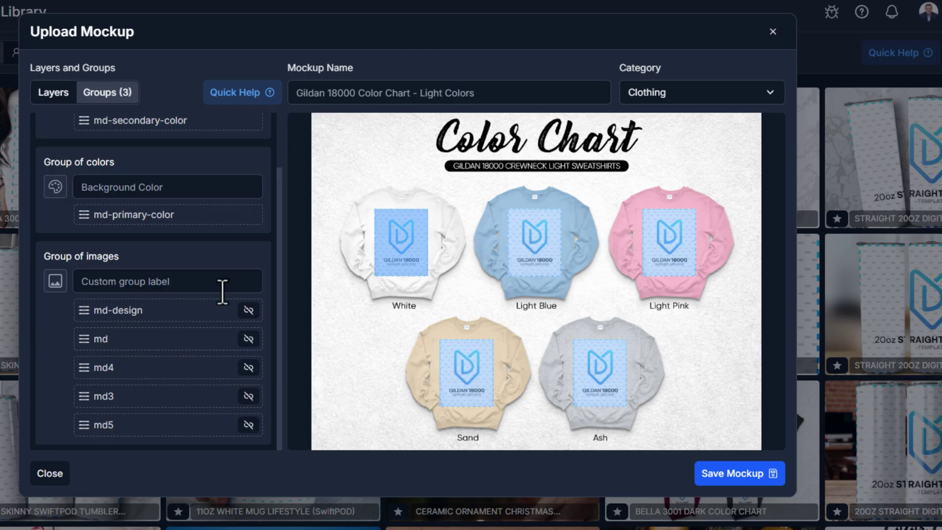
- Label the combined image group "Print File"
drag(221, 288, 60, 285)
key(BackSpace)
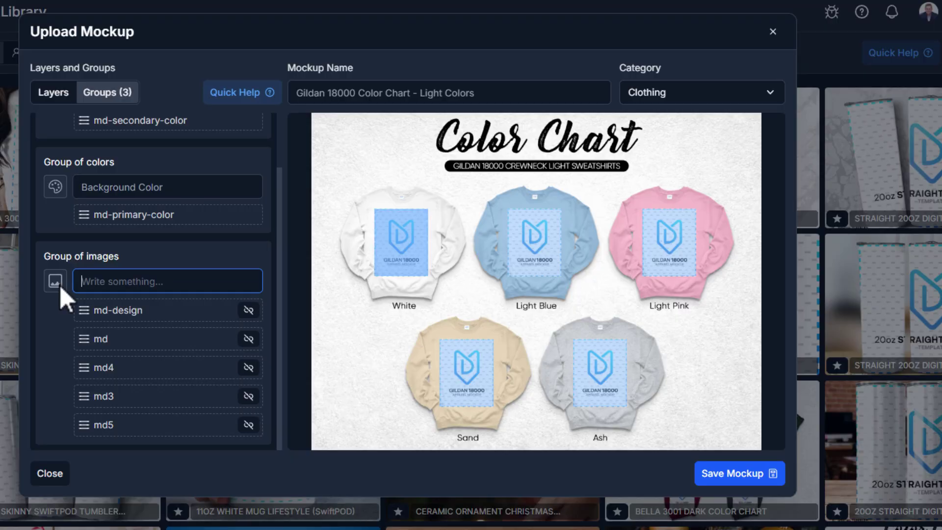
text(Print File)
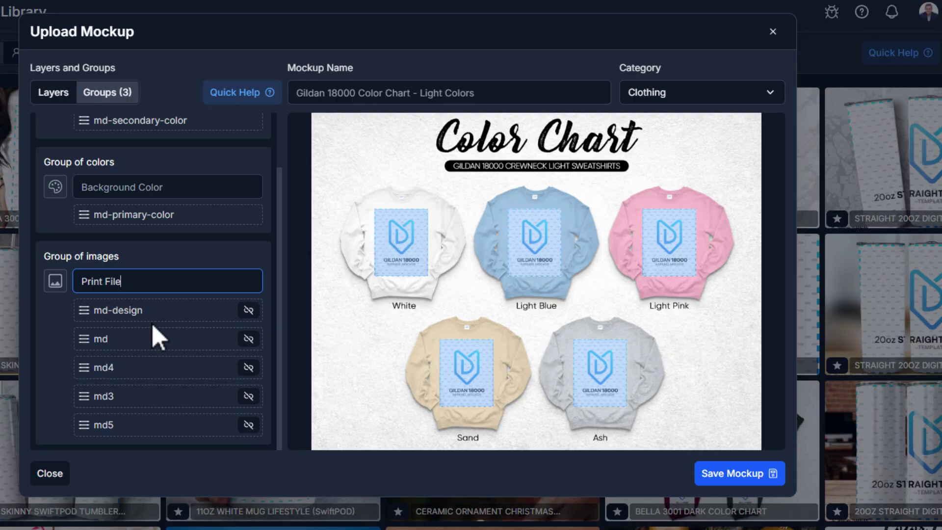
- Review the enabled layers, copy "Gildan 18000 Color Chart" from the mockup name, and save the mockup
scroll(182, 321, up, 1)
click(54, 92)
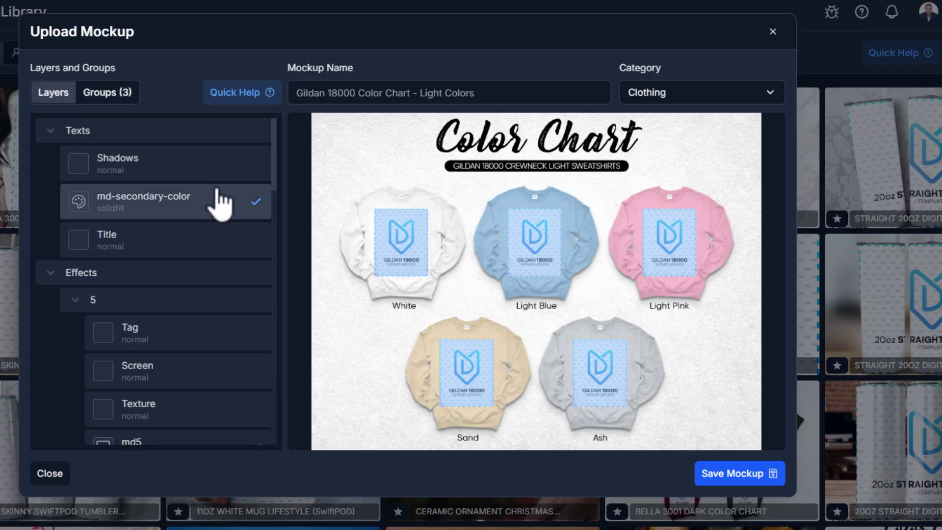
scroll(185, 357, down, 10)
scroll(181, 360, down, 3)
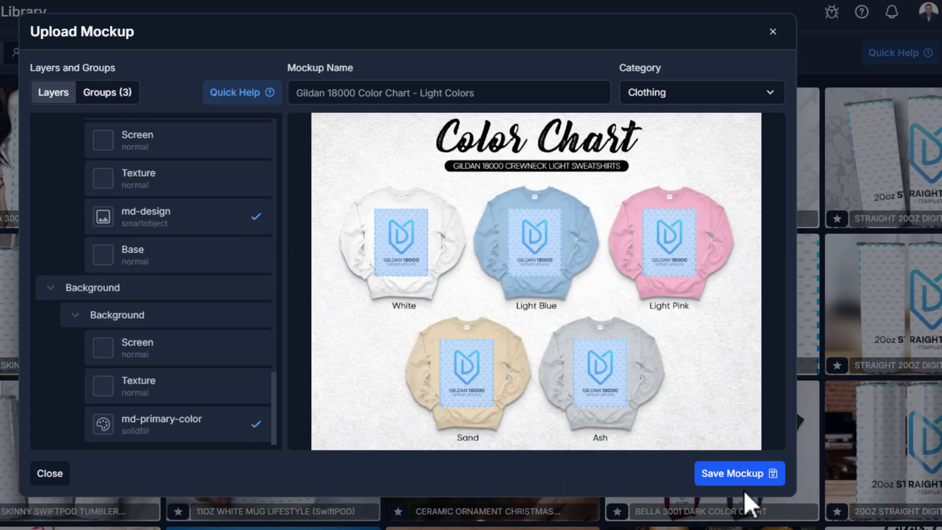
drag(415, 93, 268, 112)
key(ctrl+c)
click(748, 474)
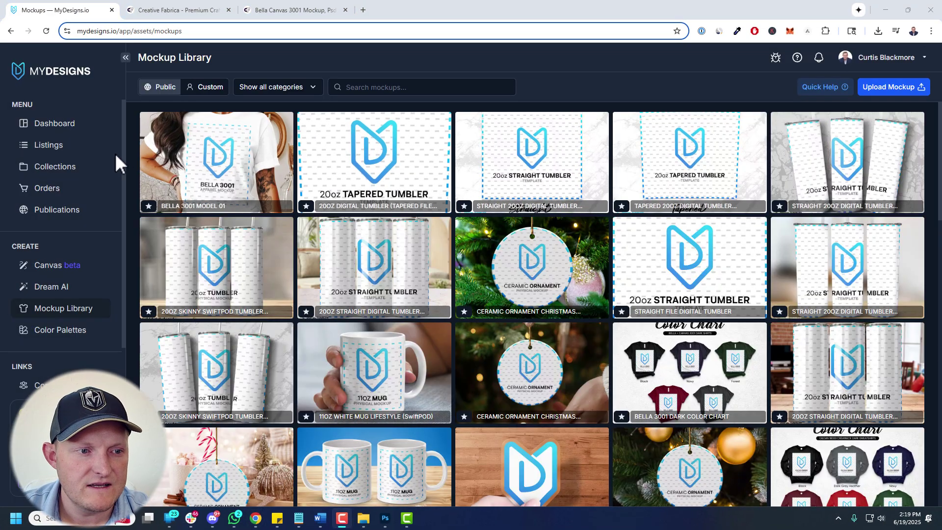
- Go to the listings and open the mockup generator for the Arizona design listing
click(69, 156)
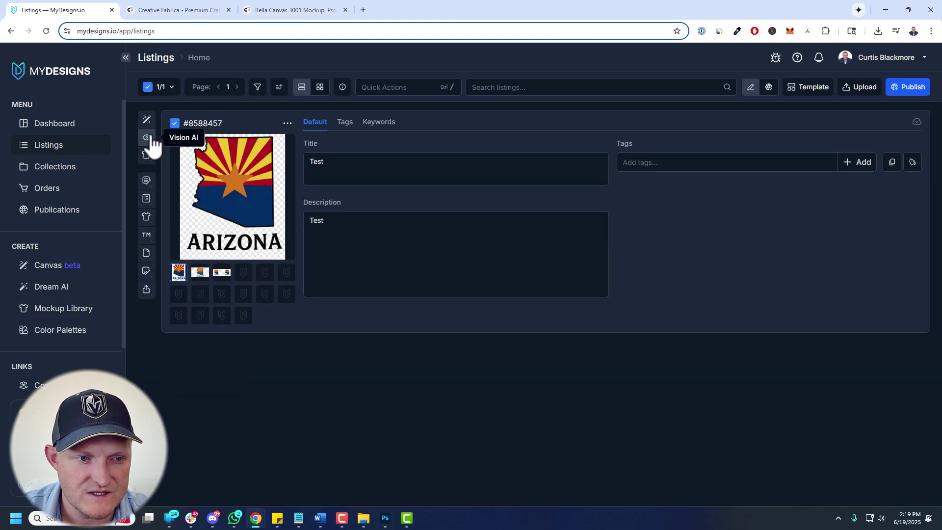
click(146, 157)
click(204, 158)
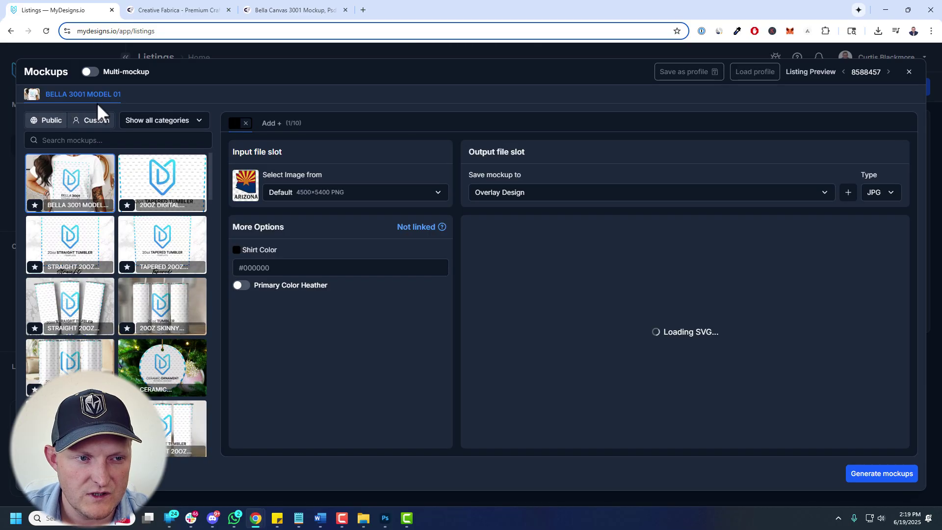
- Search the custom mockups for "Gildan 18000 Color Chart" and select the matching light colors chart
click(97, 120)
click(95, 140)
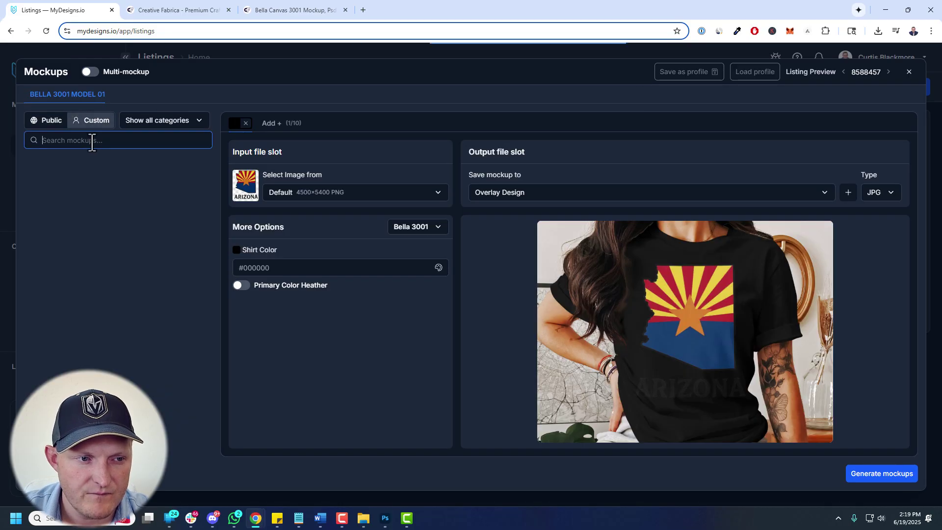
key(ctrl+v)
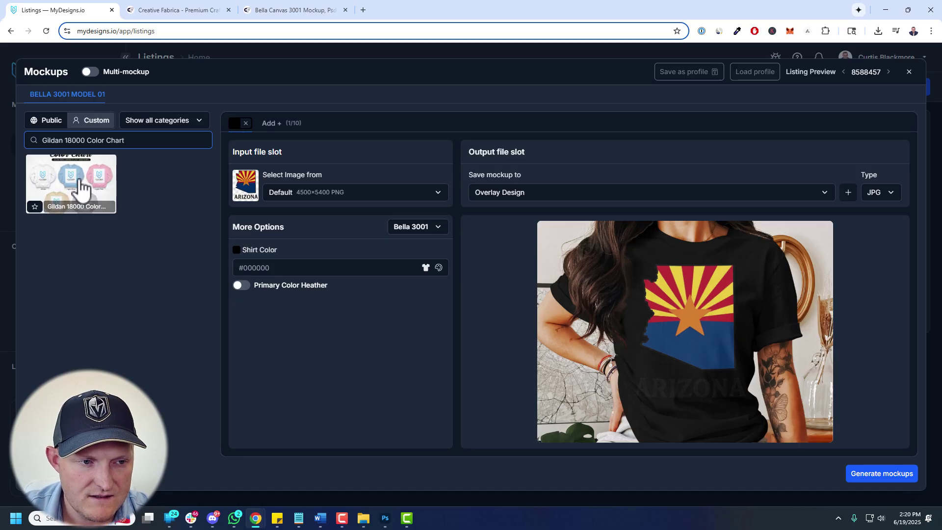
click(96, 180)
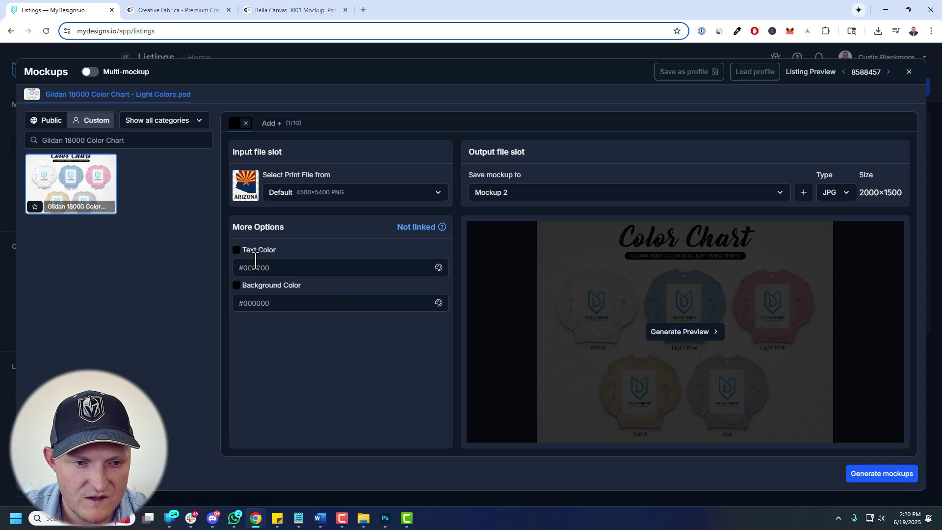
- Set the light color chart's background color to #75eef0 and generate a preview with the Arizona design
click(234, 288)
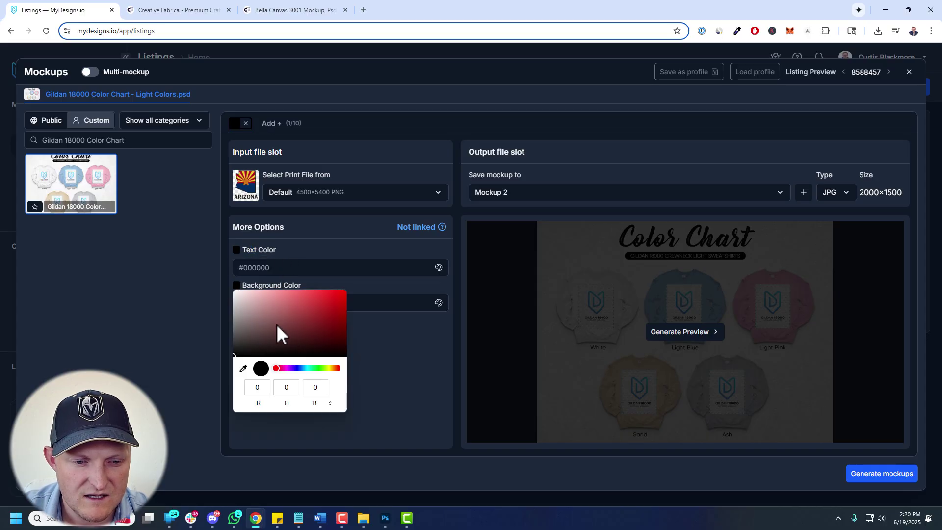
click(308, 368)
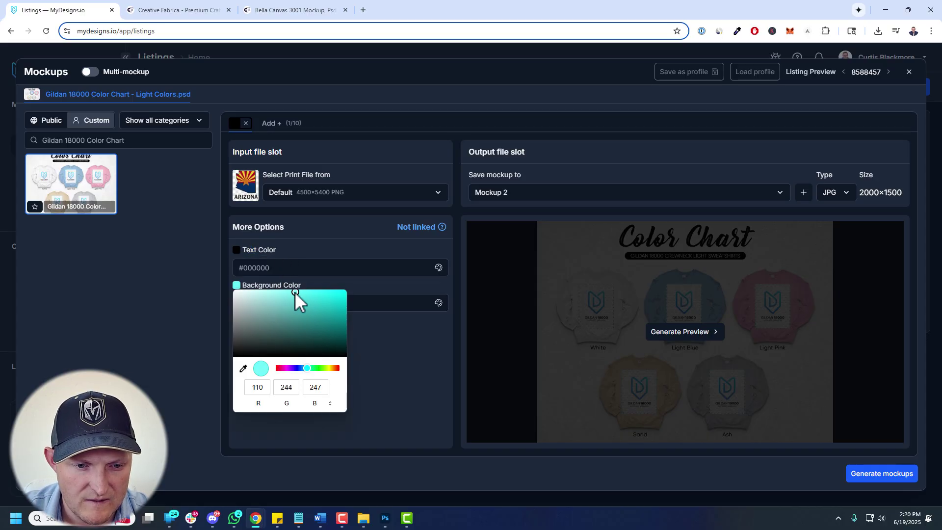
drag(295, 292, 291, 293)
click(351, 287)
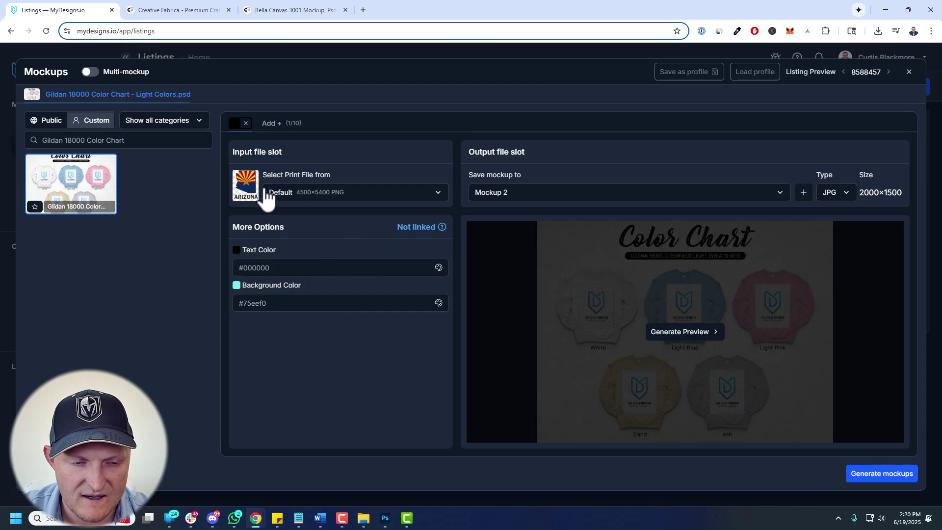
click(683, 332)
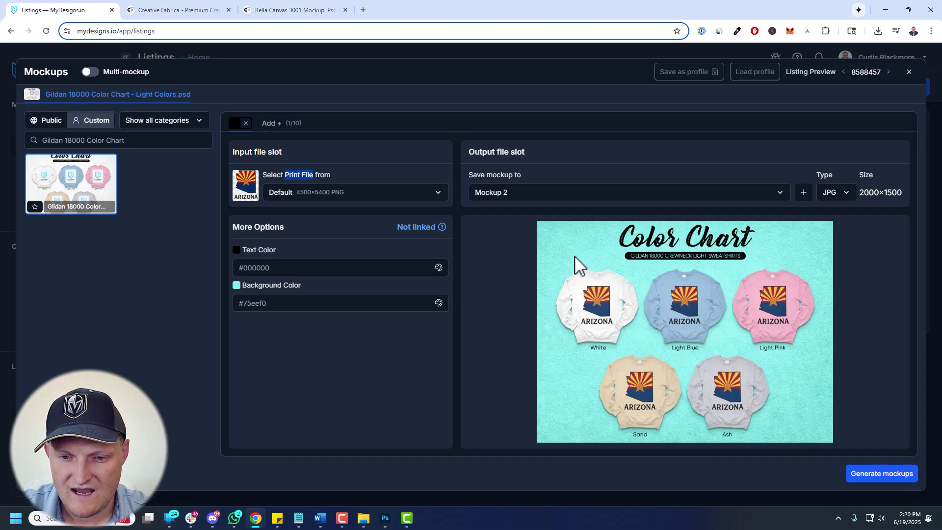
- Set the chart's text color to #2bff00 and background color to #ffffff, preview it, and close the mockup generator
click(235, 254)
drag(309, 333, 318, 332)
drag(341, 260, 361, 252)
click(413, 354)
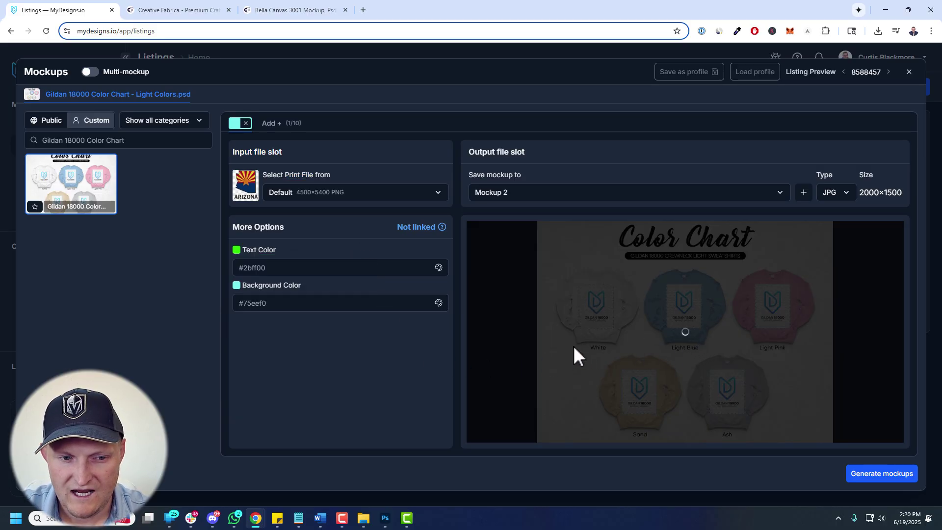
click(234, 286)
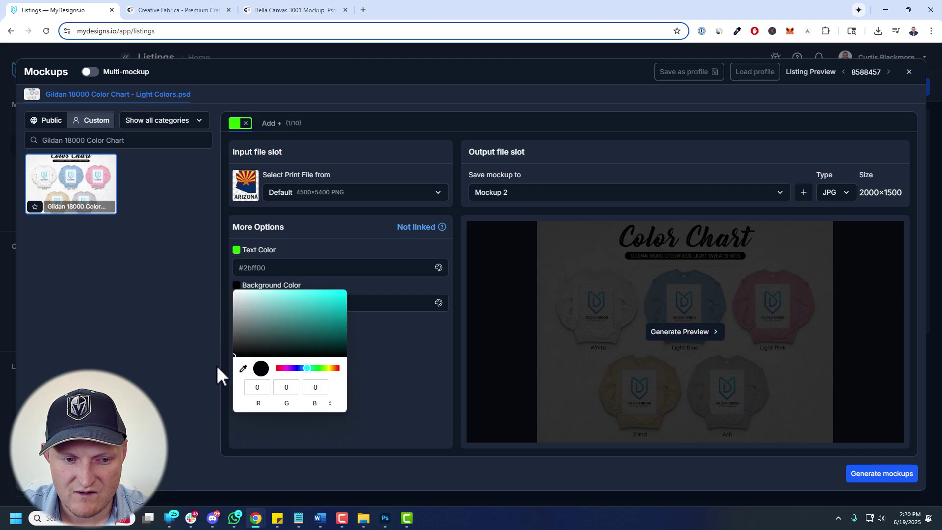
click(687, 332)
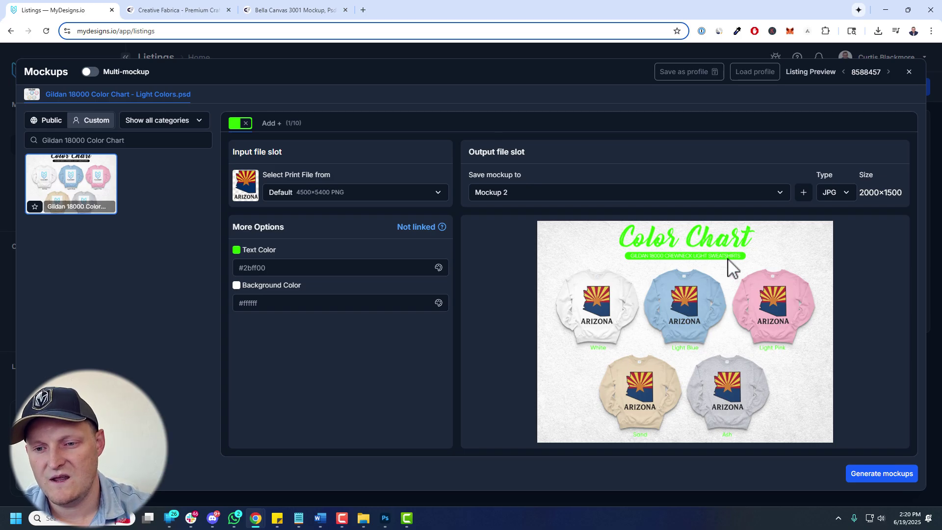
click(908, 72)
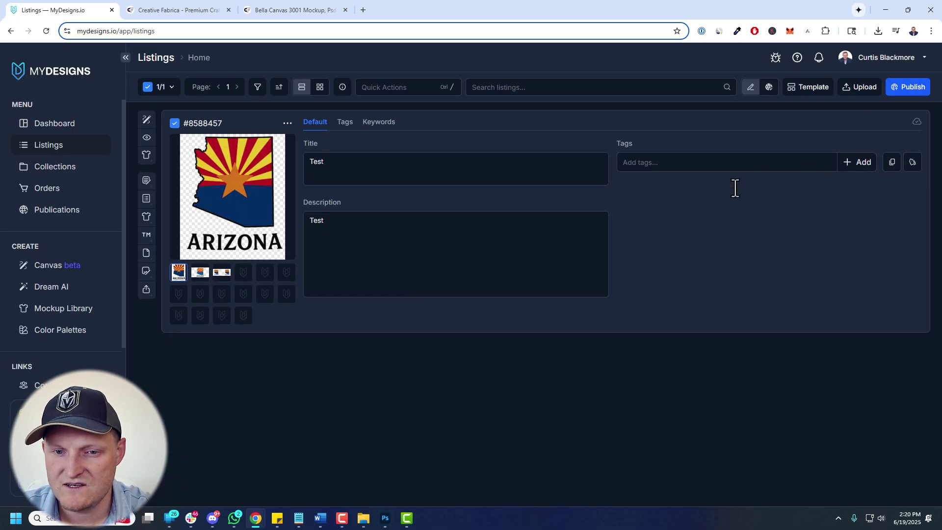
- Upload the Gildan 18000 Sweatshirt PSD to the Mockup Library and set its category to Clothing
click(72, 314)
click(893, 89)
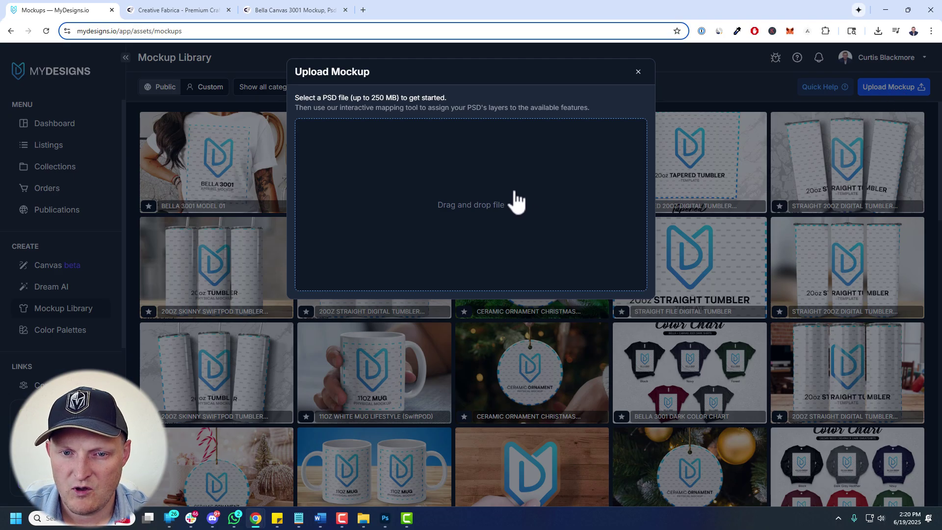
click(513, 203)
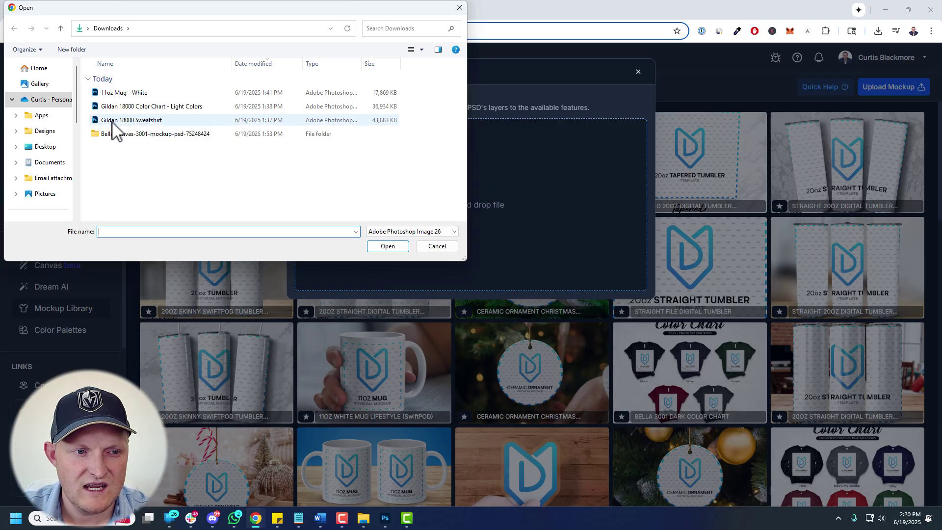
double_click(143, 122)
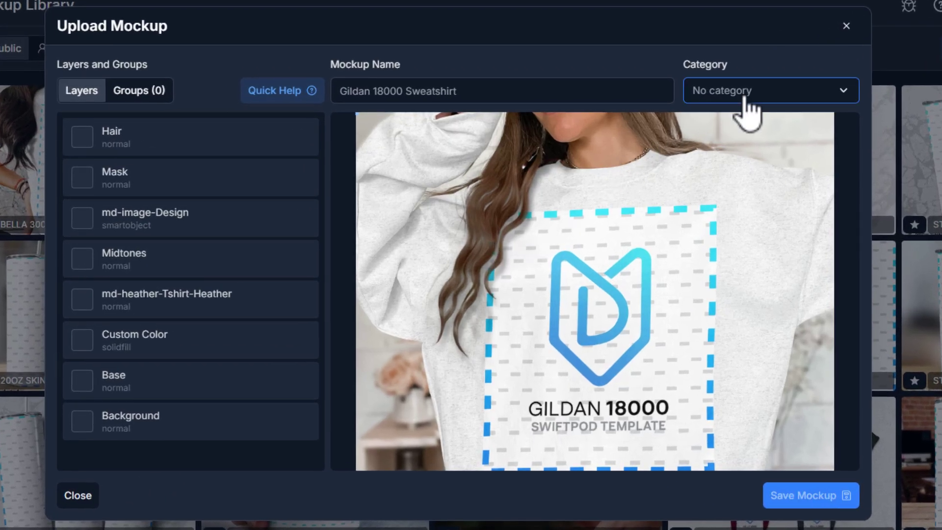
click(747, 112)
click(744, 137)
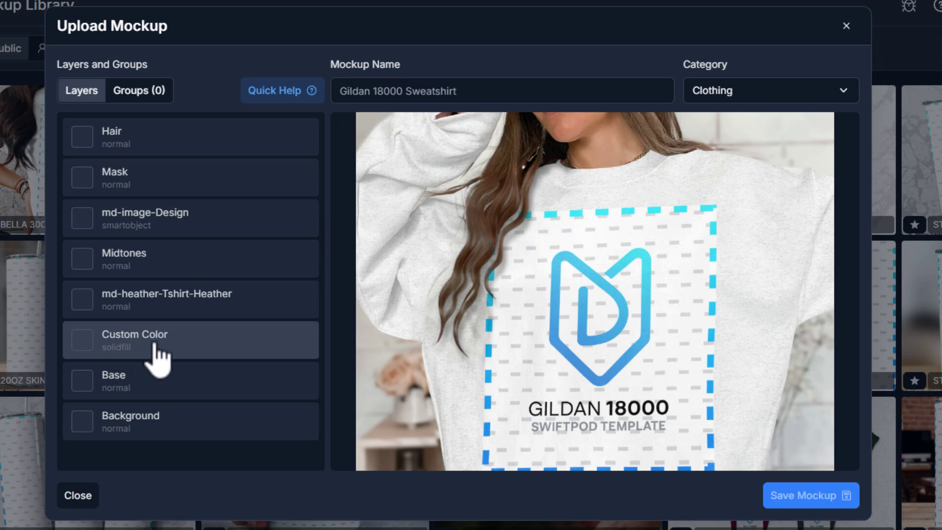
- Assign Custom Color as a color layer, md-image-Design as an image layer, and md-heather-Tshirt-Heather as a heather layer
click(149, 360)
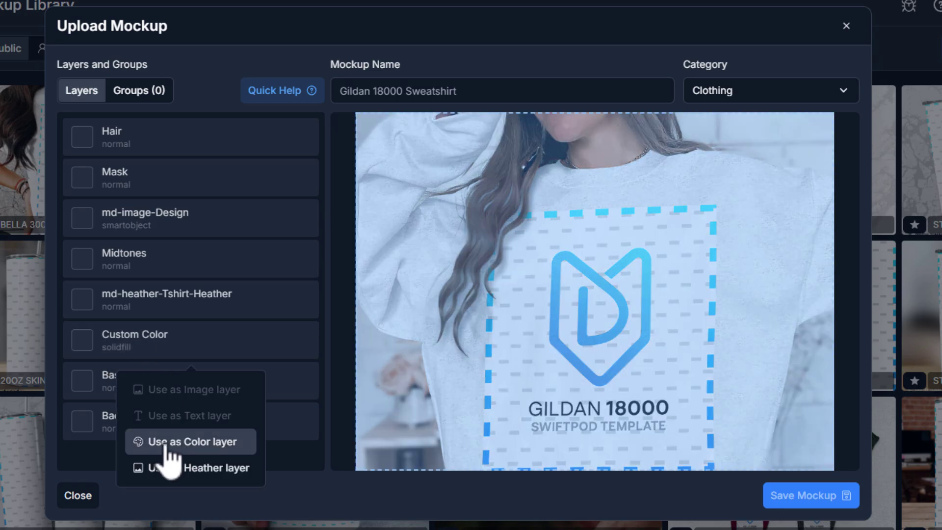
click(219, 442)
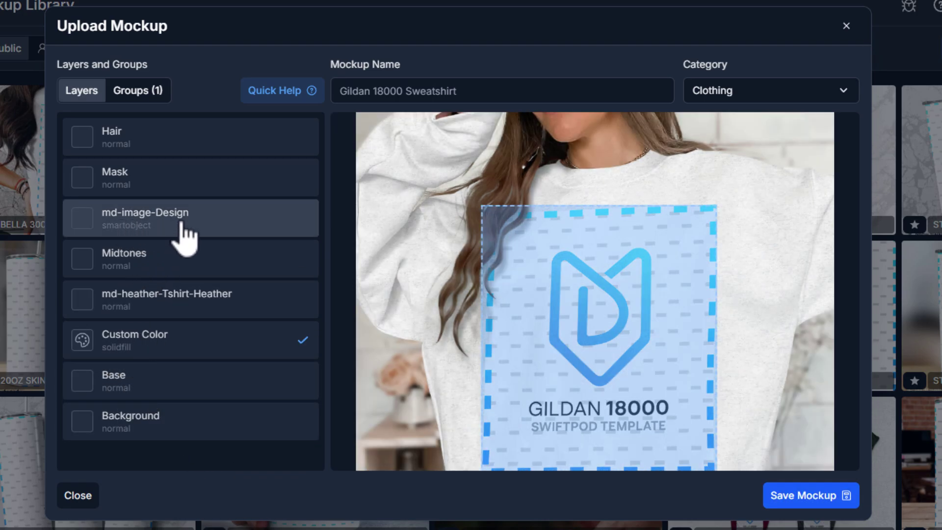
click(147, 231)
click(179, 267)
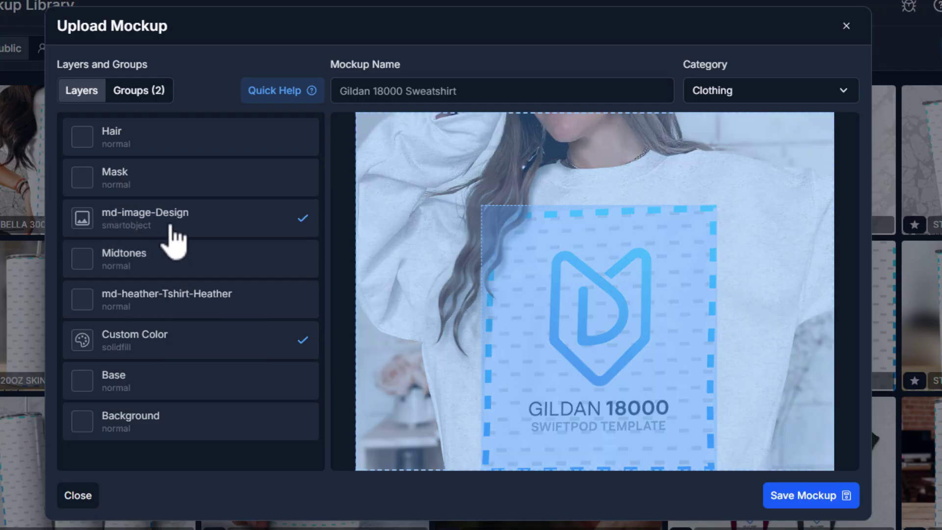
click(148, 302)
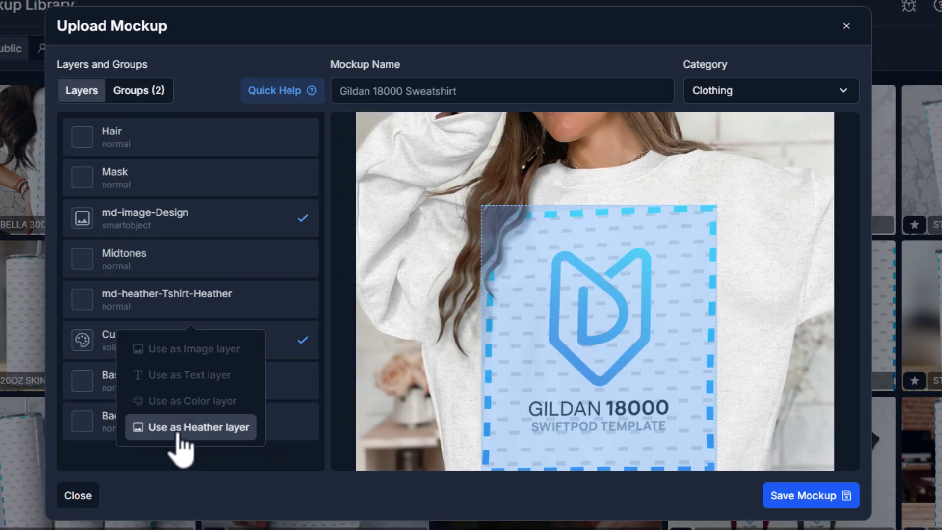
click(181, 428)
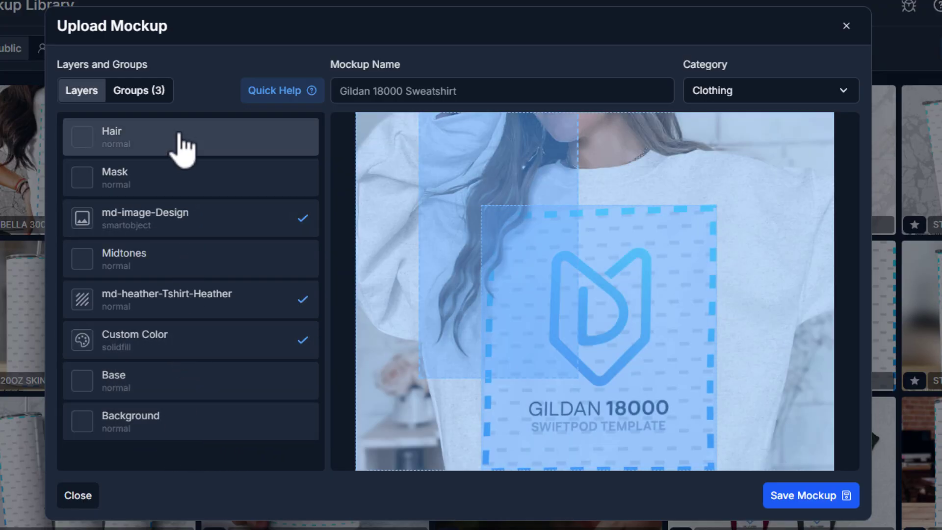
- Label the color group "Color", the image group "INPUT FILE", and the heather group "Heather"
click(145, 91)
click(162, 162)
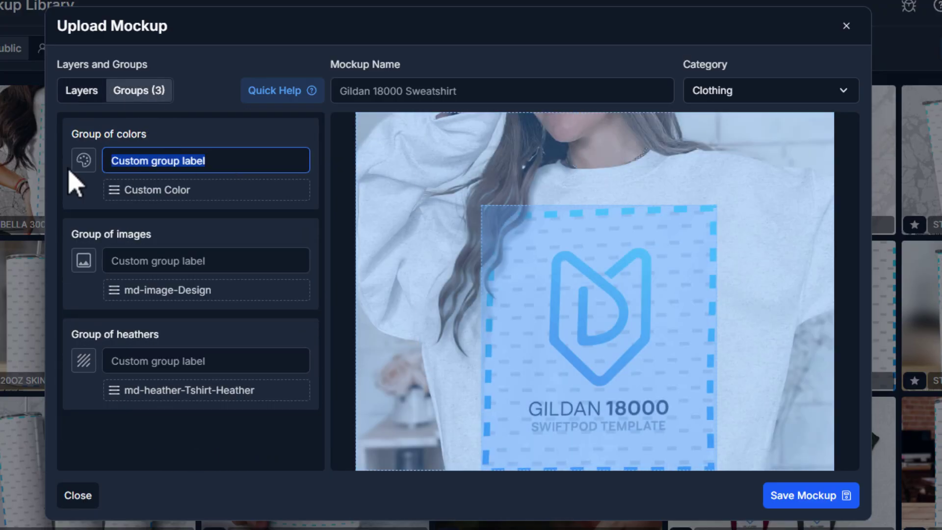
text(Color)
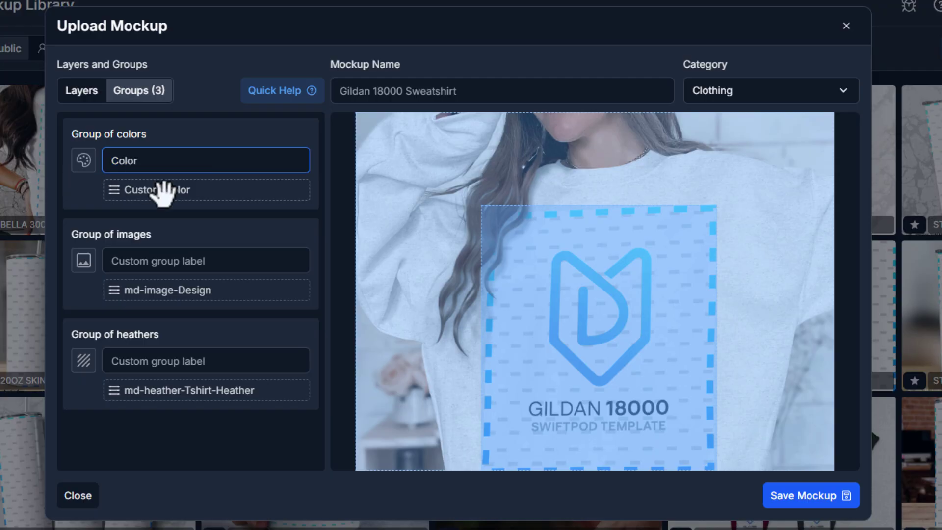
drag(253, 261, 27, 247)
text(INPUT FILE)
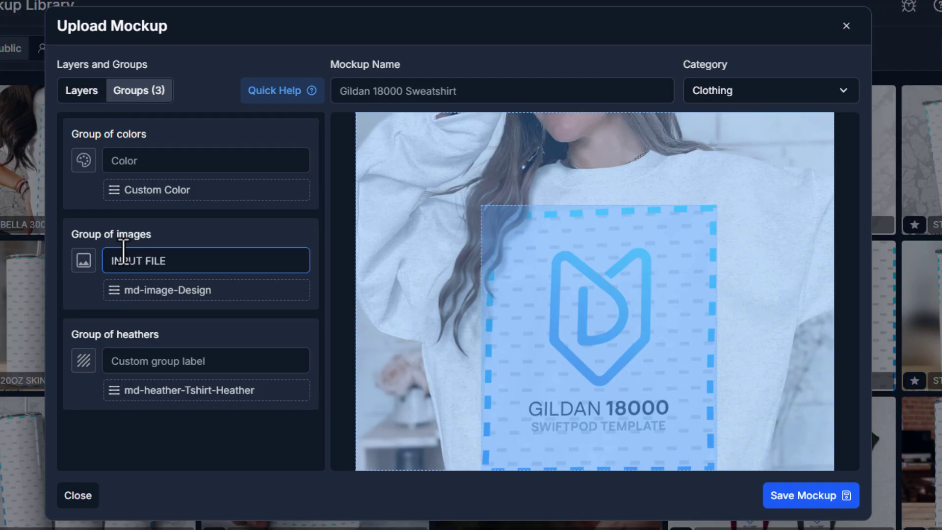
double_click(143, 260)
click(188, 285)
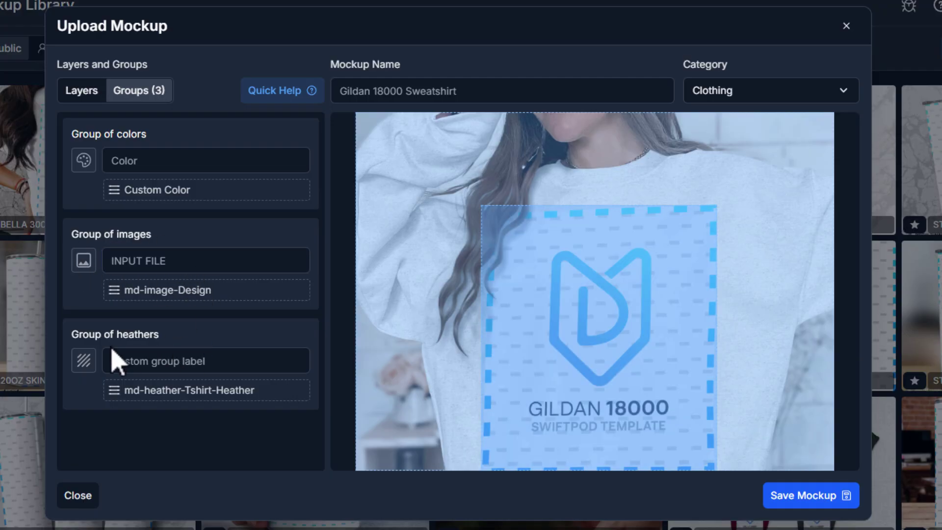
click(189, 360)
drag(199, 361, 111, 374)
key(BackSpace)
text(Heather)
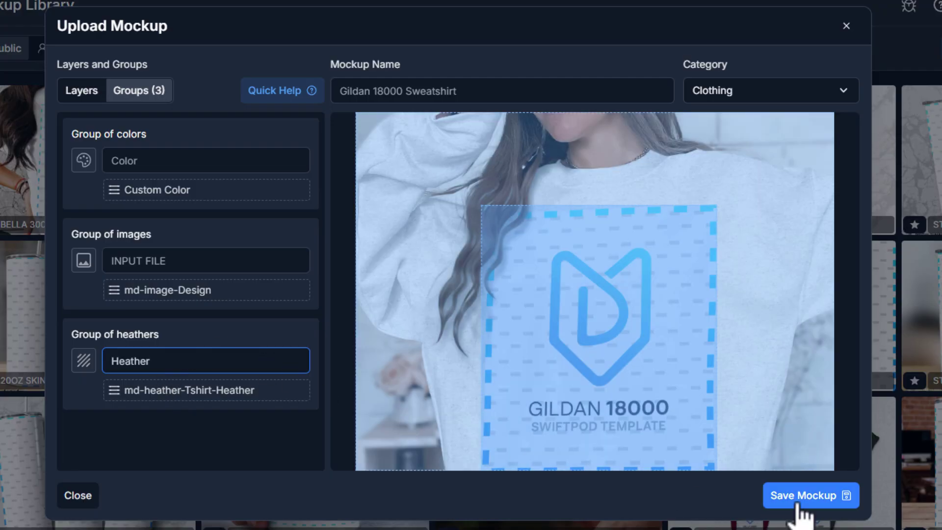
- Copy the mockup name "Gildan 18000 Sweatshirt" and save the mockup
drag(470, 81, 294, 93)
key(ctrl+c)
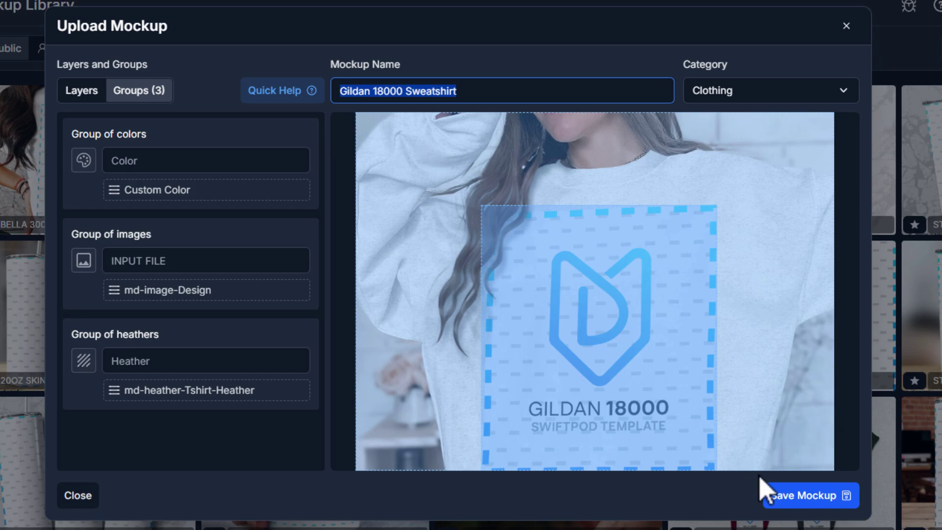
click(804, 496)
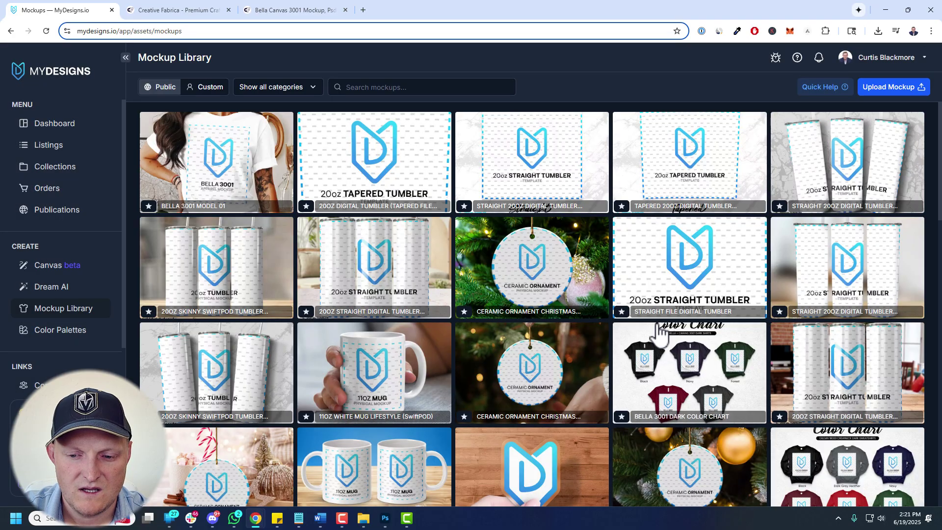
- Open the mockup generator for the Arizona listing, search custom mockups for "Gildan 18000 Sweatshirt", and select the matching mockup
click(49, 145)
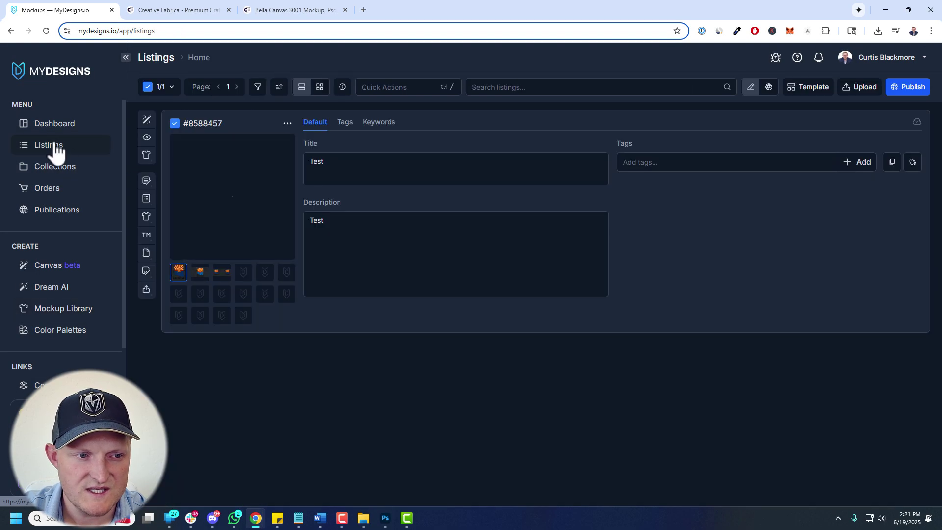
click(143, 158)
click(207, 157)
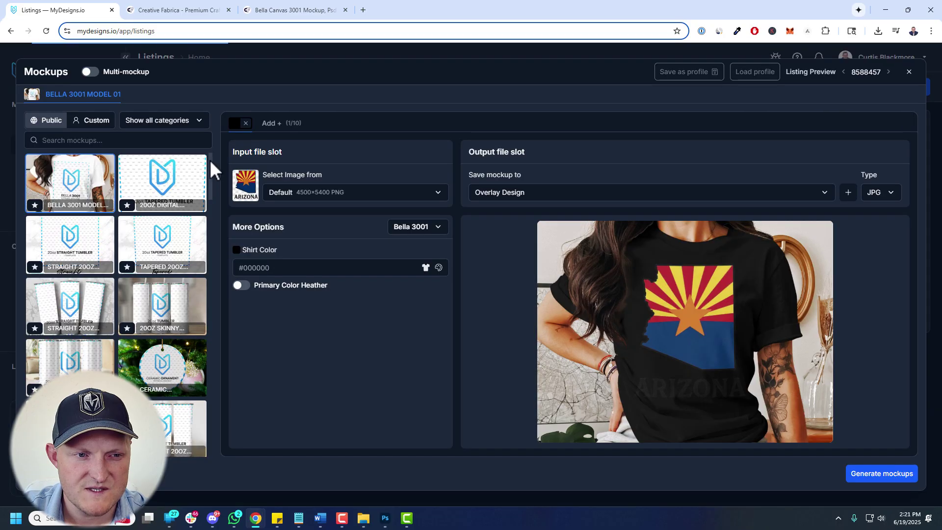
click(105, 140)
text(Gildan 18000 Sweatshirt)
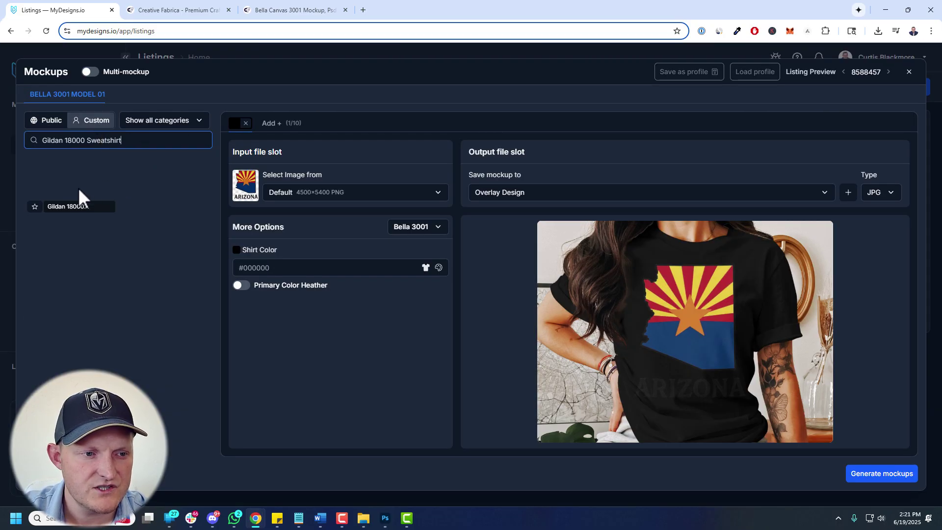
click(84, 181)
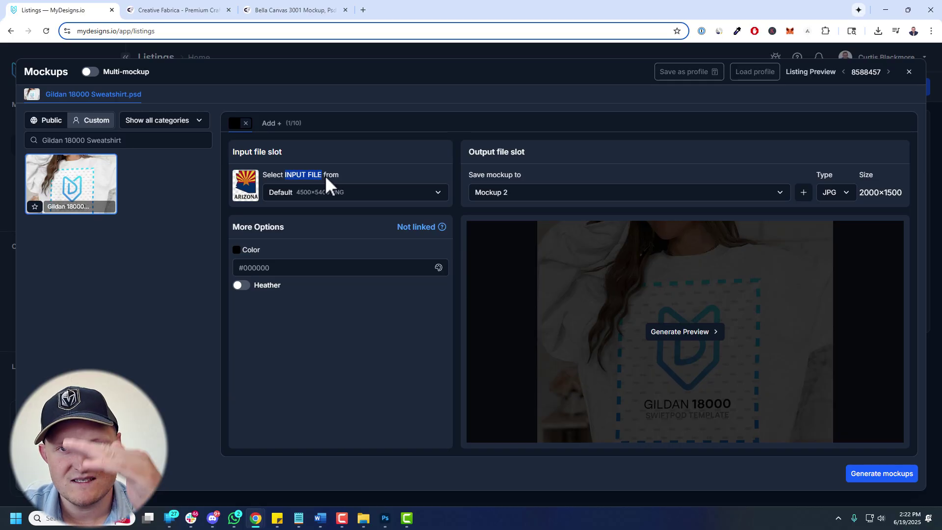
- Set the sweatshirt color to #383838 and generate a preview
click(237, 251)
click(237, 302)
drag(237, 301, 231, 306)
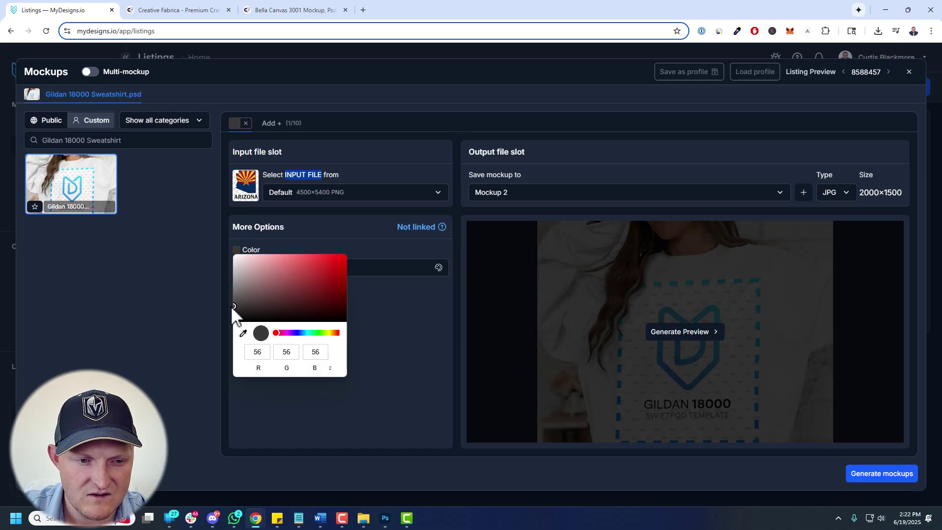
click(230, 306)
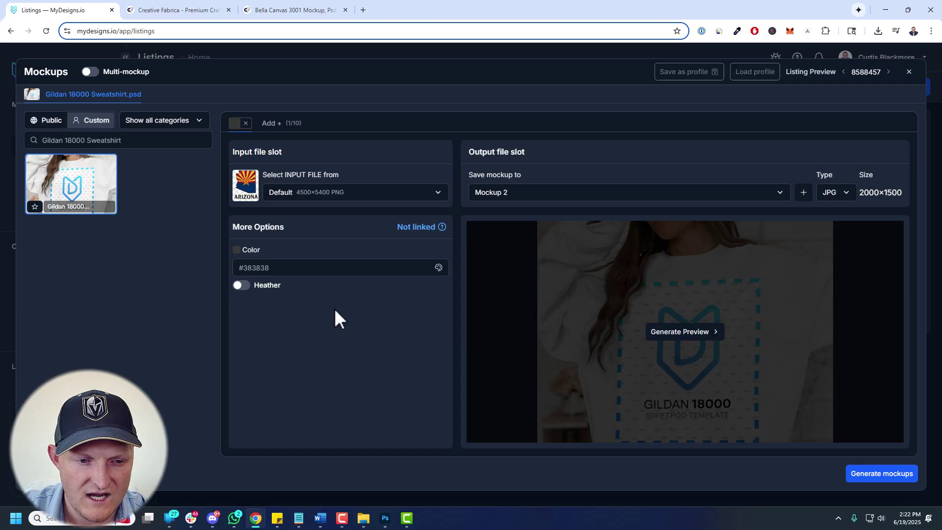
click(699, 328)
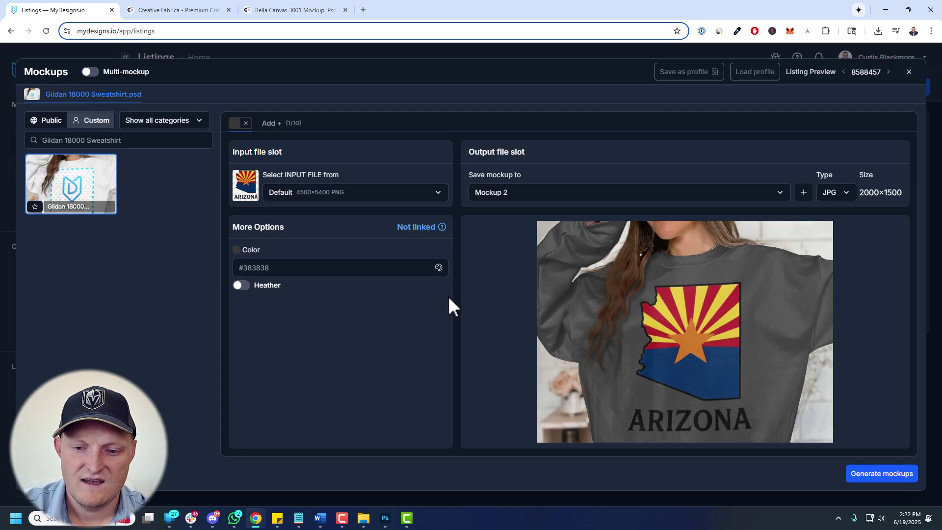
- Enable the Heather option, regenerate the sweatshirt preview, and close the mockup generator
click(242, 286)
click(693, 333)
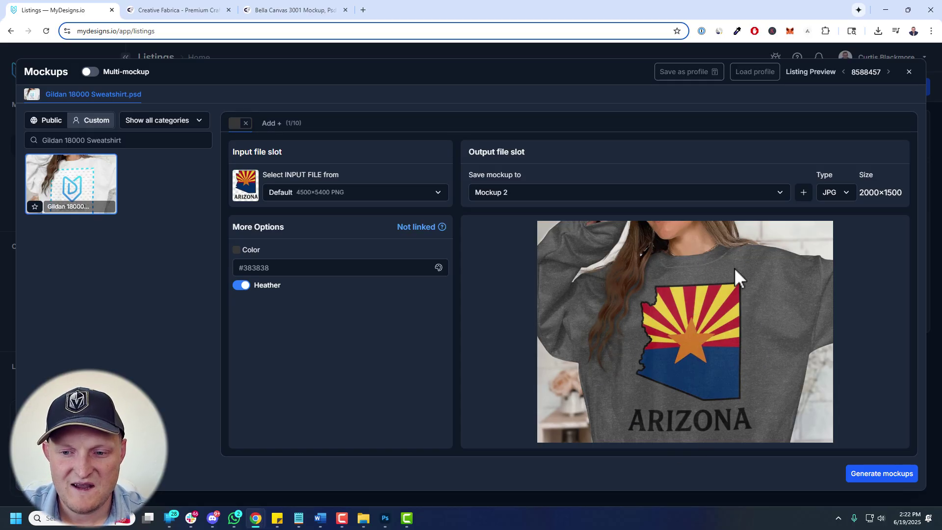
click(909, 71)
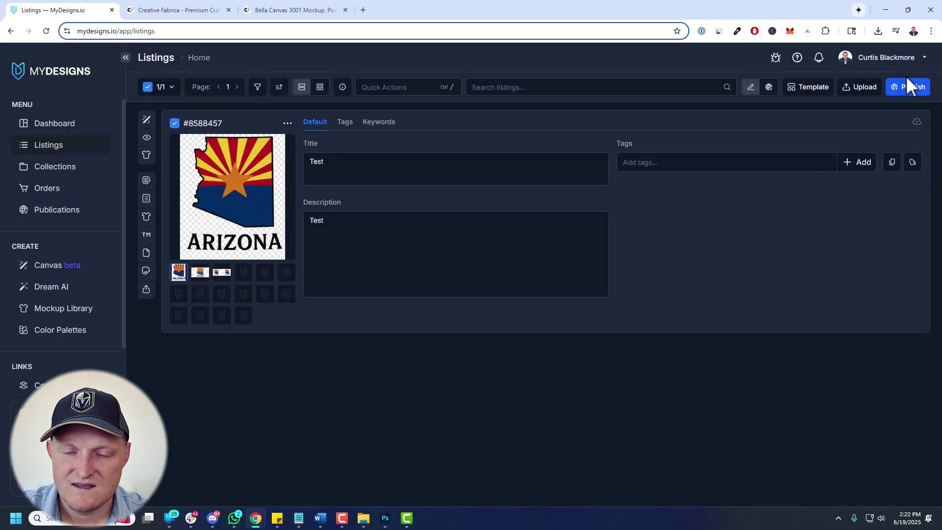
- Search the custom mockups in the Mockup Library for "Gildan 18000 Sweatshirt" and open that mockup's settings
click(73, 309)
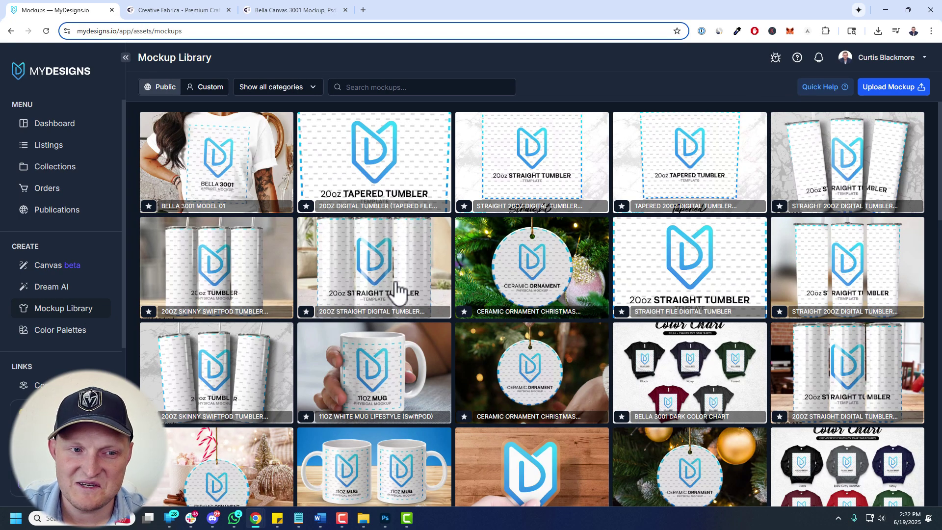
click(205, 87)
click(398, 87)
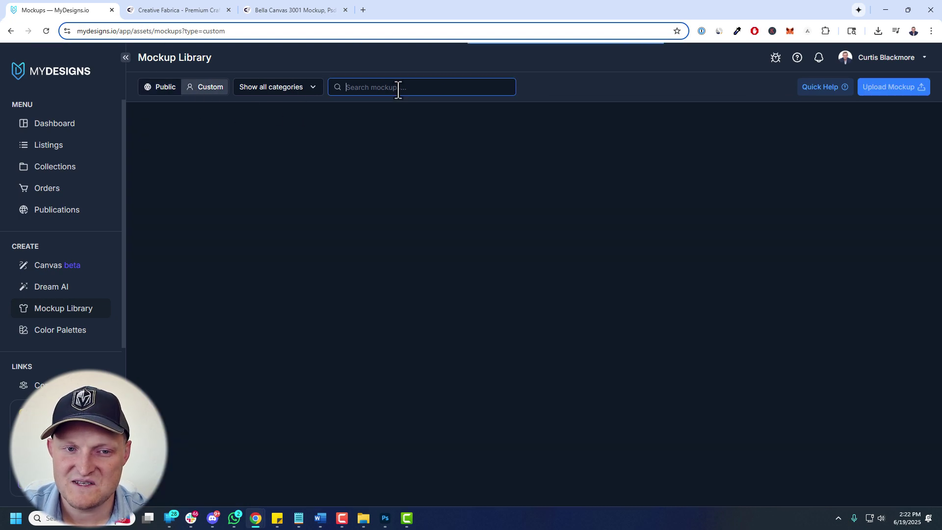
key(ctrl+v)
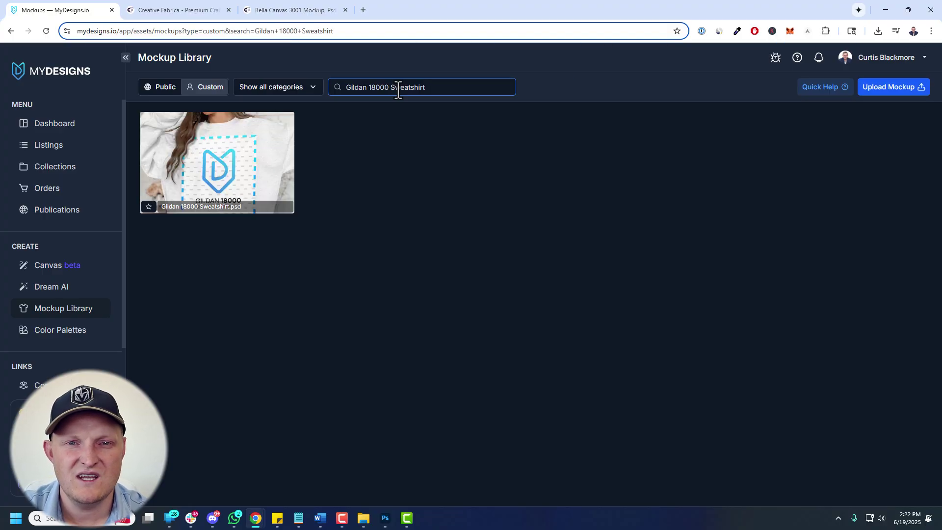
click(237, 162)
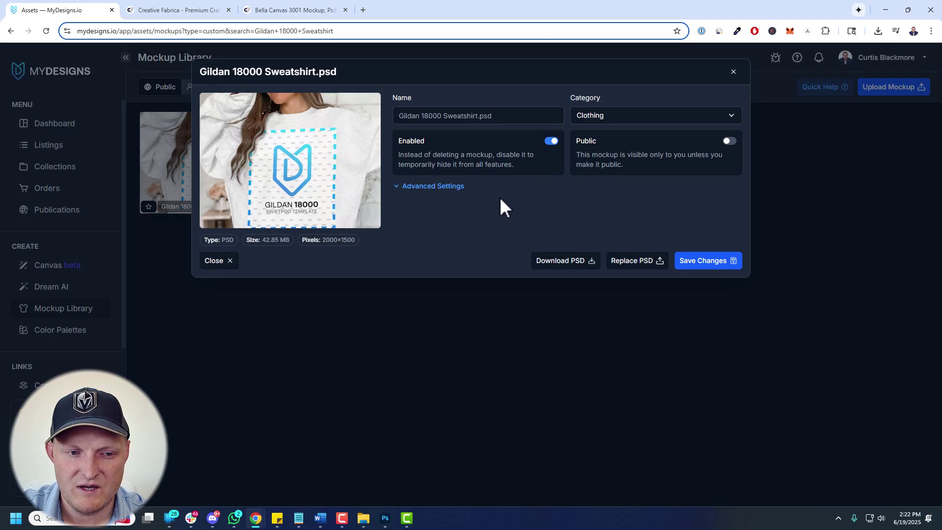
- Expand the sweatshirt mockup's advanced settings and briefly enable Use for Publish to view its options, switching it back off
click(441, 186)
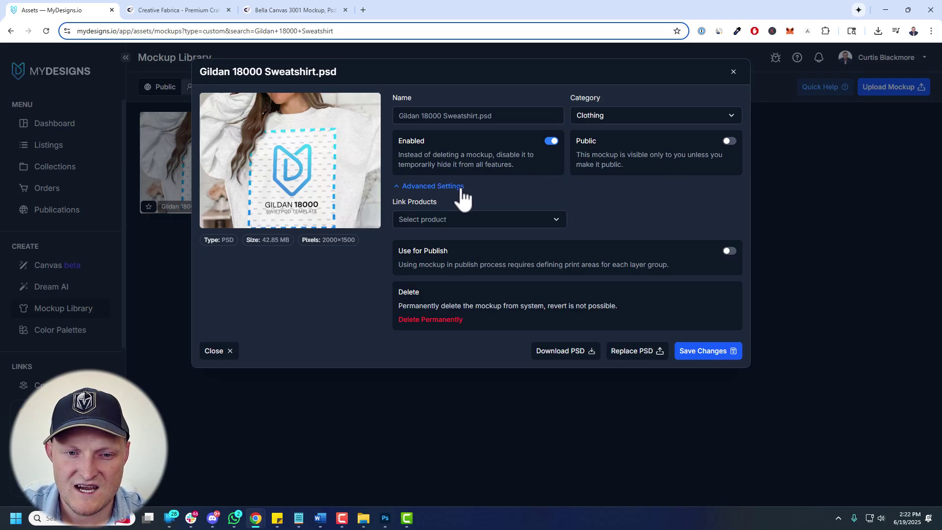
click(730, 255)
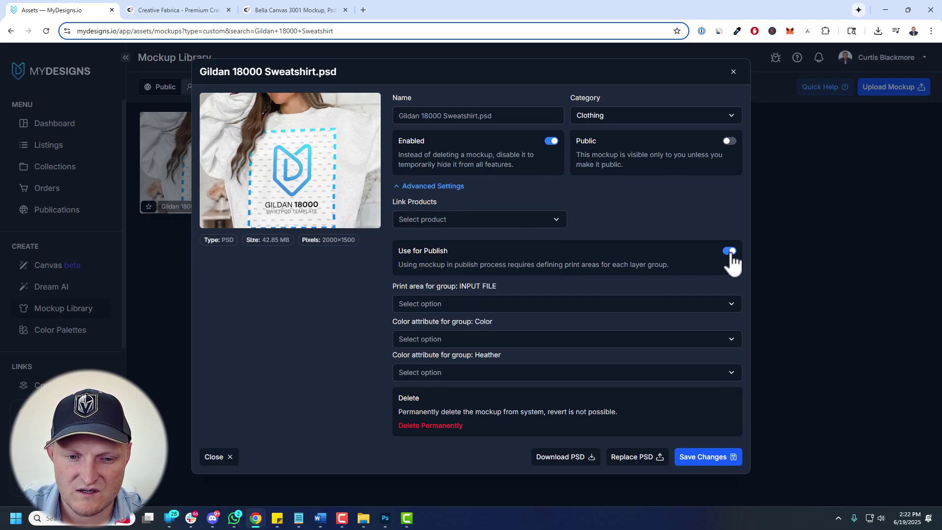
click(730, 255)
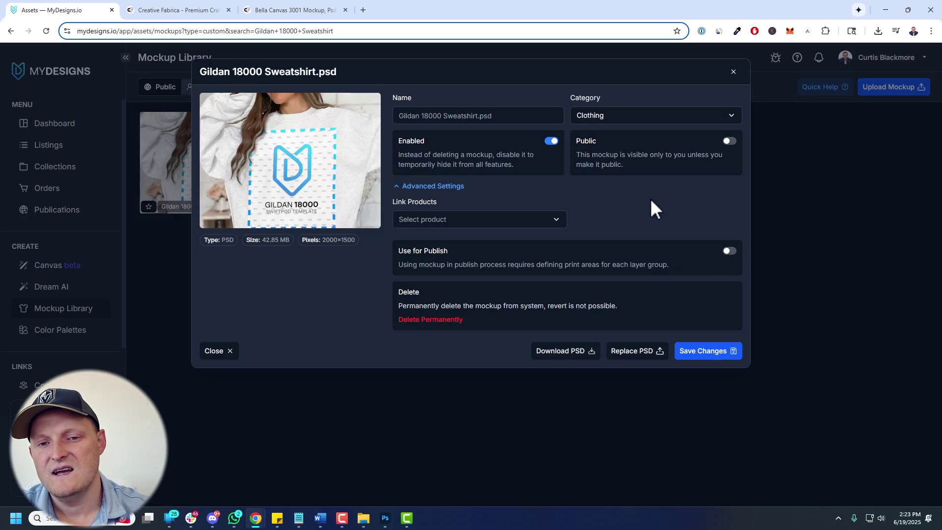